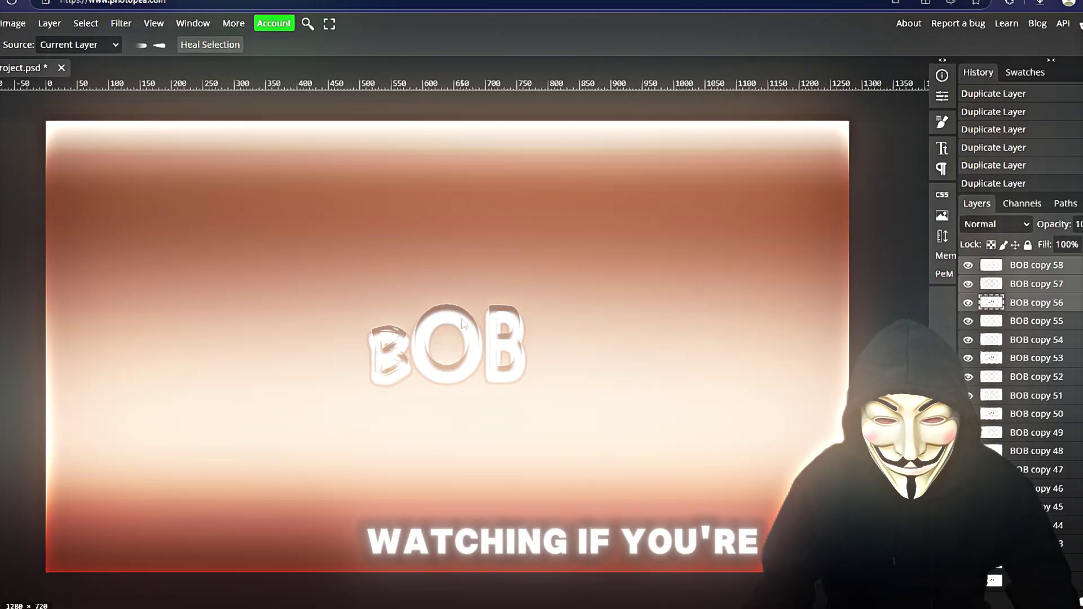
Duplicate the BOB layer several more times with Ctrl+J
key(ctrl+j)
key(ctrl+j)
key(ctrl+j)
key(ctrl+j)
key(ctrl+j)
key(ctrl+j)
key(ctrl+j)
key(ctrl+j)
key(ctrl+j)
key(ctrl+j)
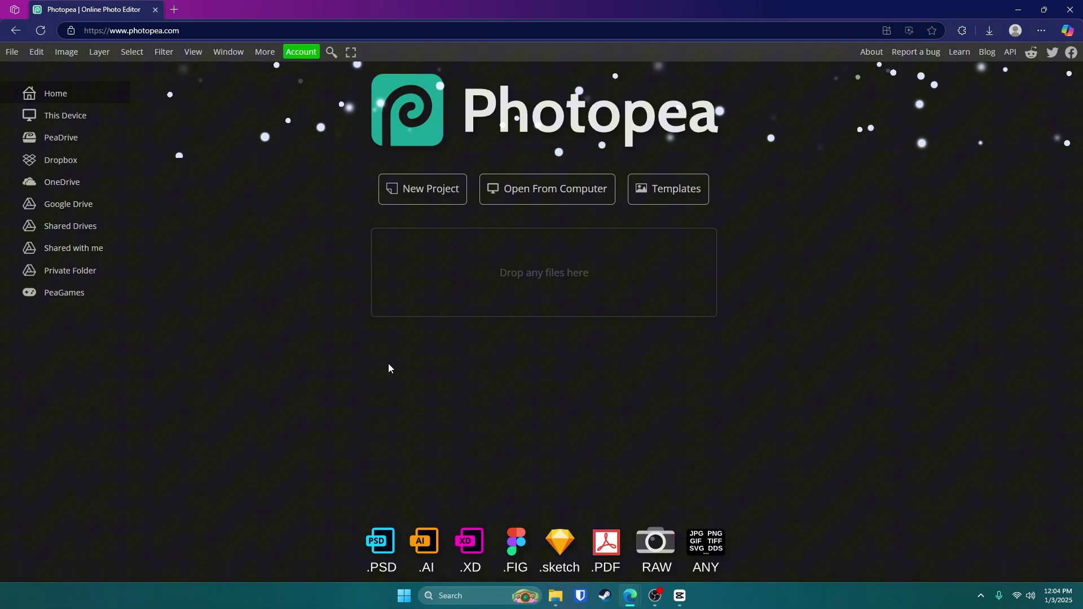
Start a new project and browse the social, print, photo, screen, mobile and ad size presets
click(445, 199)
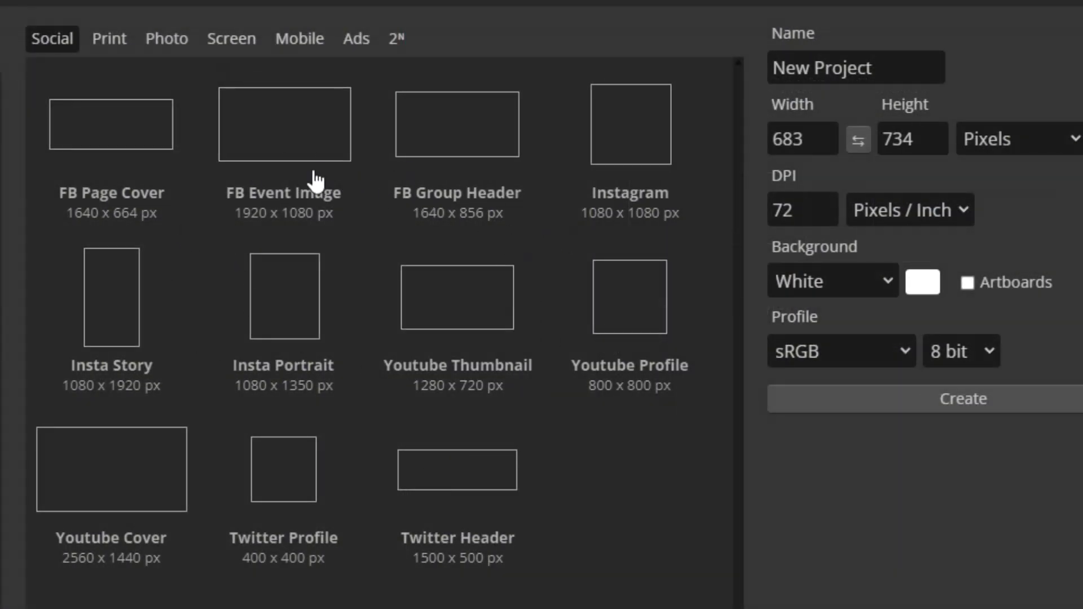
click(115, 537)
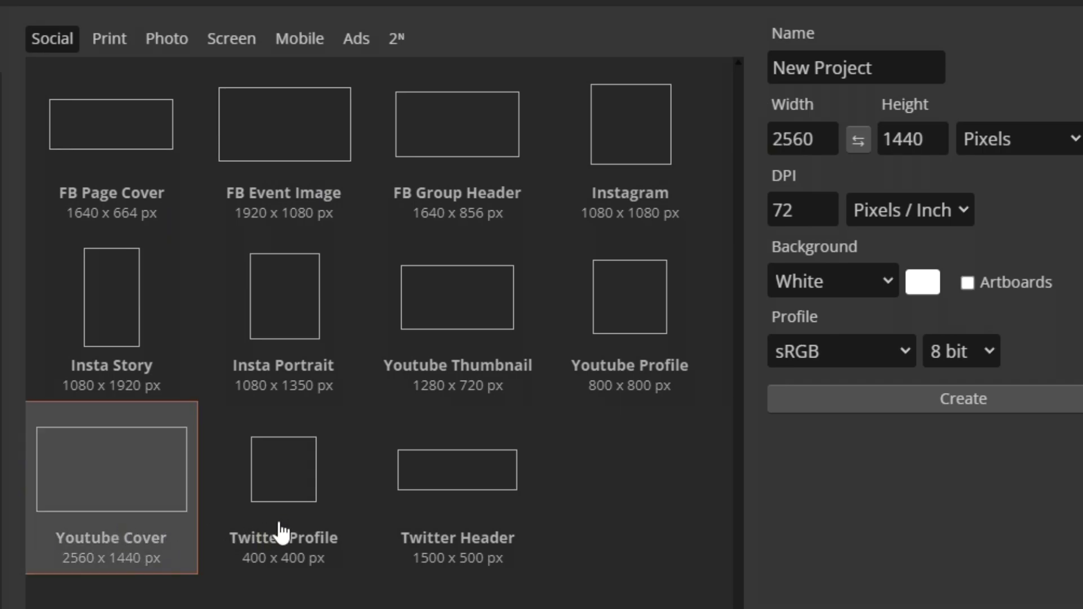
click(459, 506)
click(455, 340)
click(126, 40)
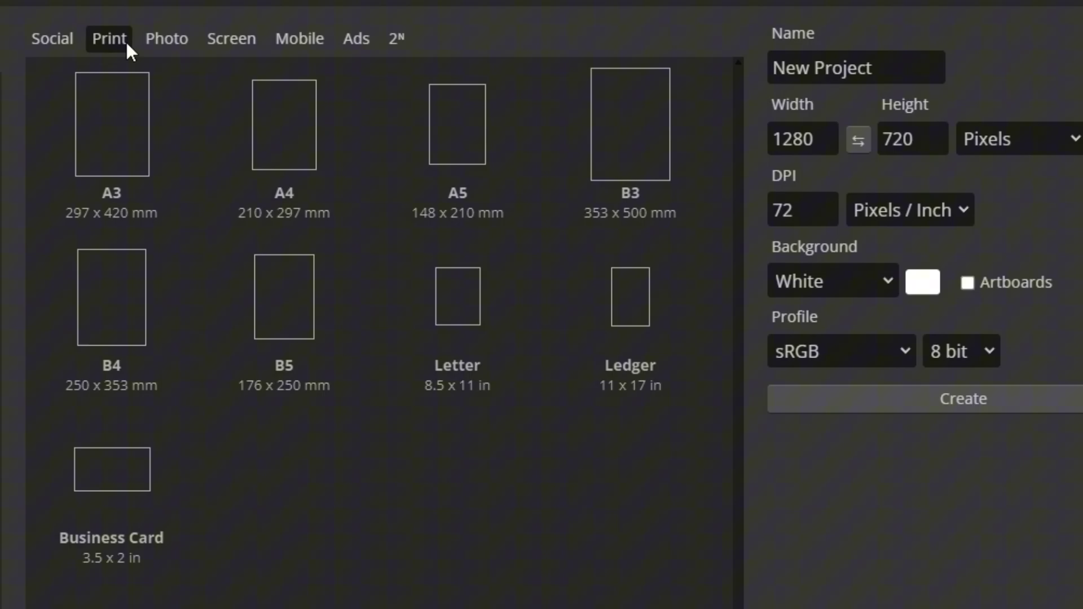
click(170, 45)
click(225, 38)
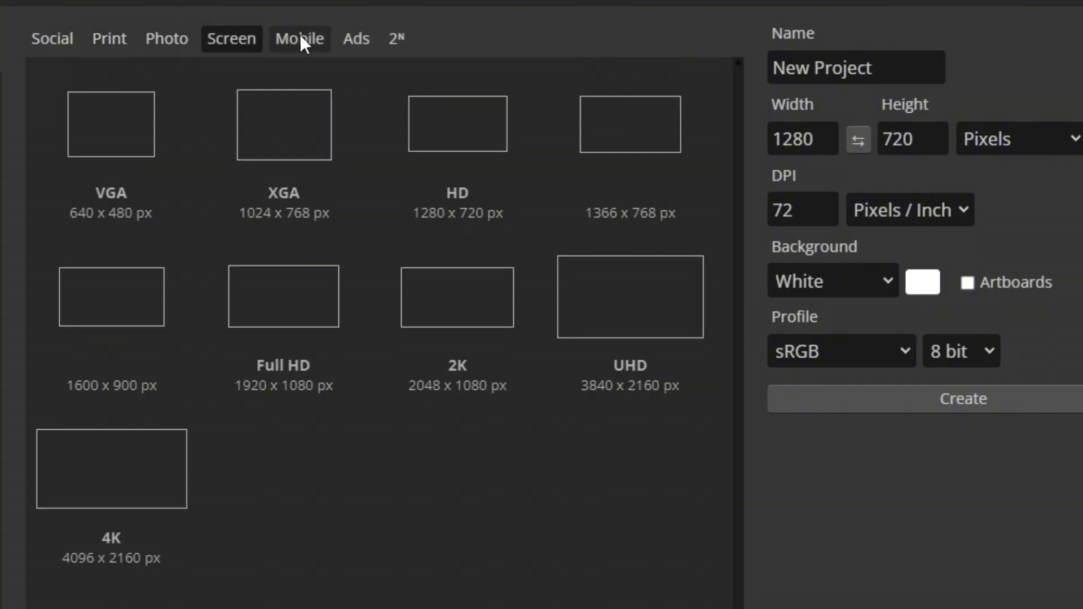
click(300, 36)
click(357, 47)
click(52, 38)
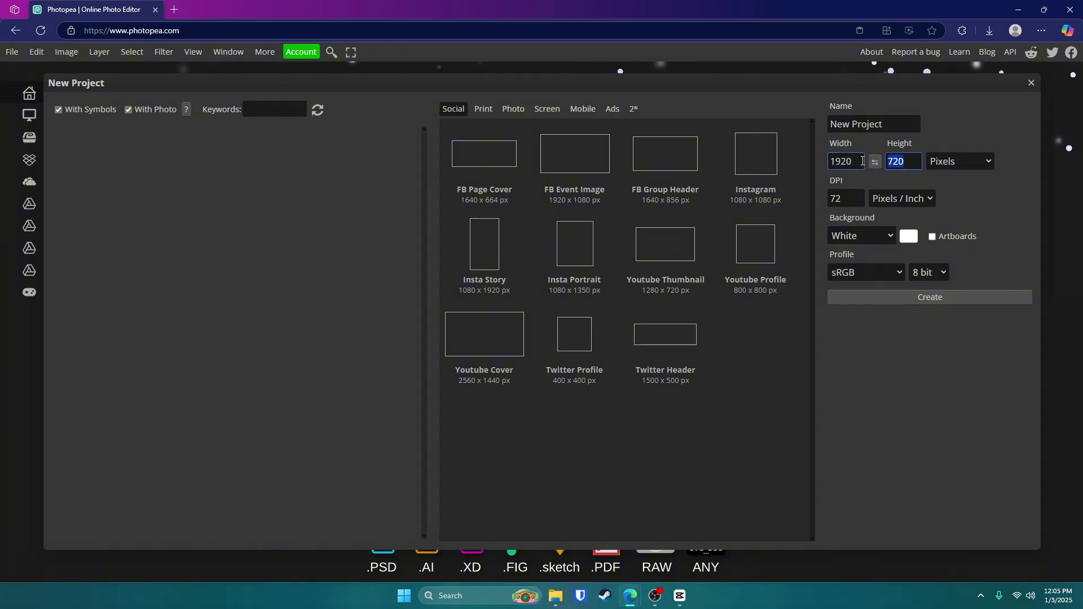
Set the size to 1920 × 1080 px with a White background and create the project
text(80)
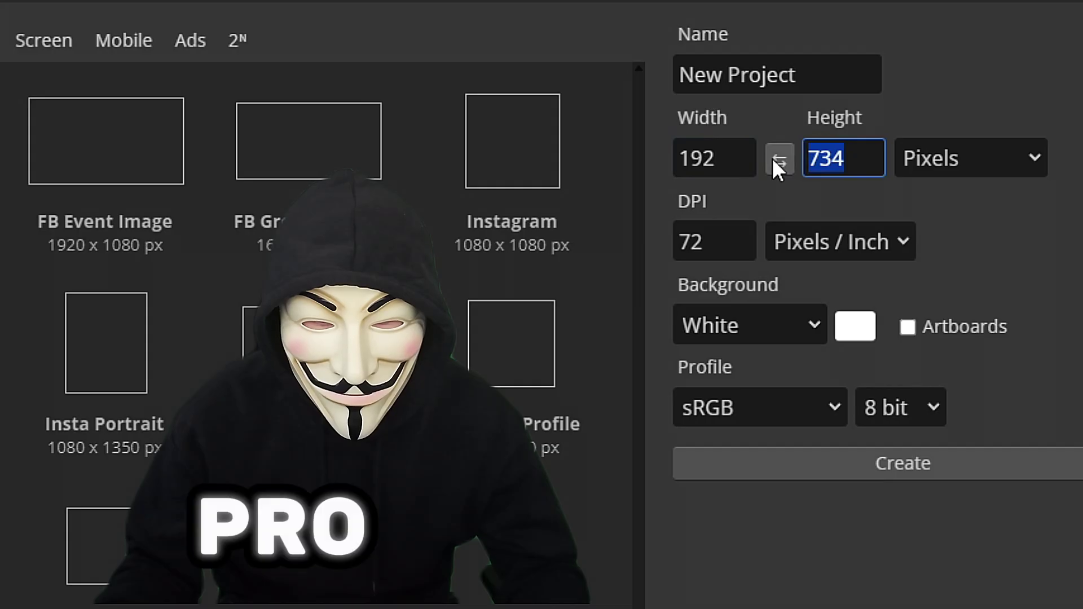
text(108)
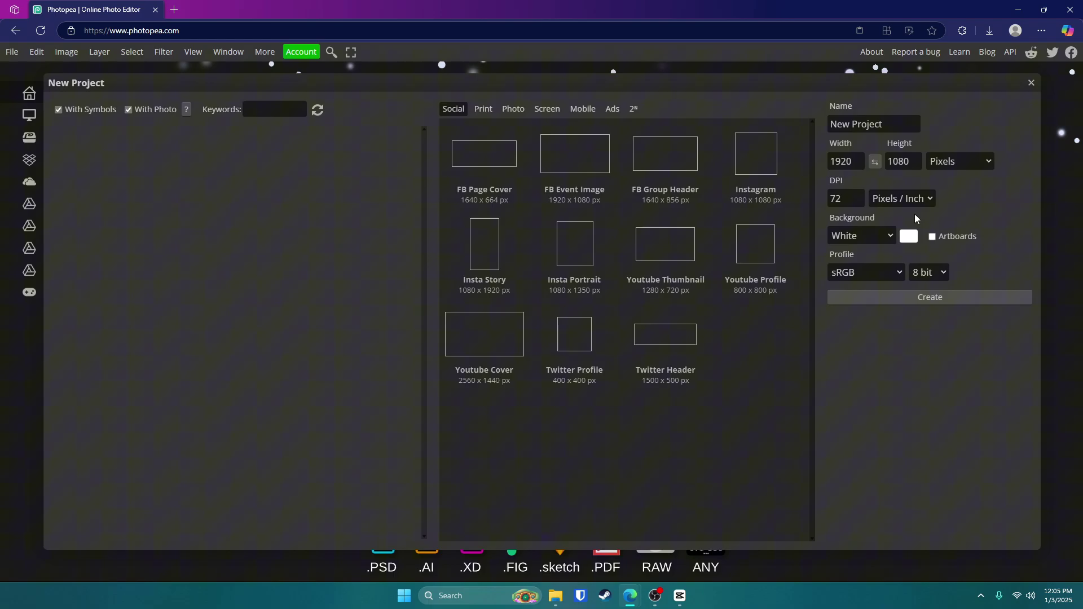
click(878, 238)
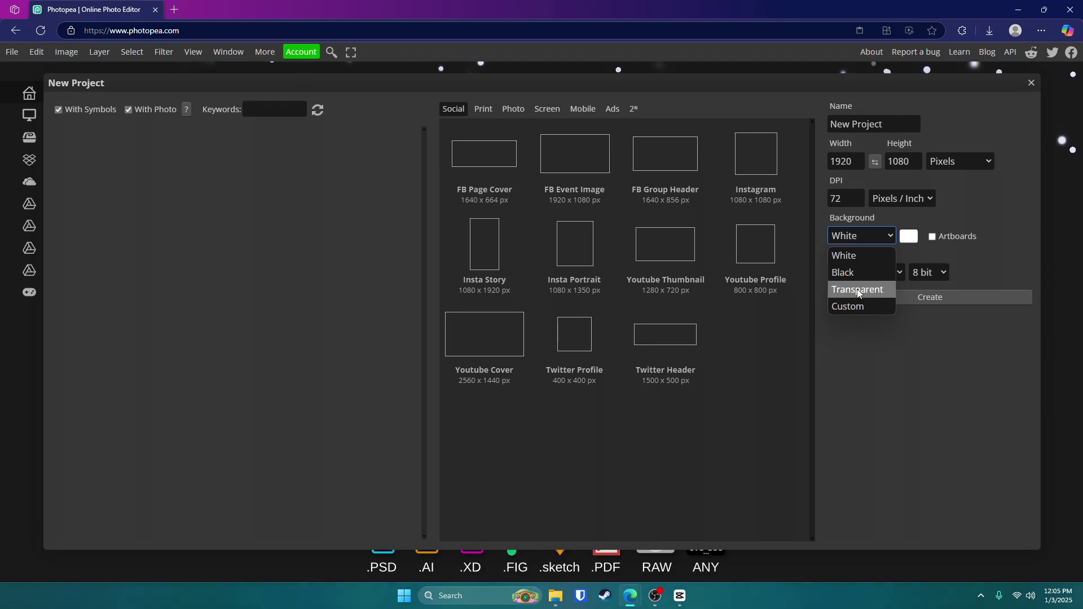
click(859, 259)
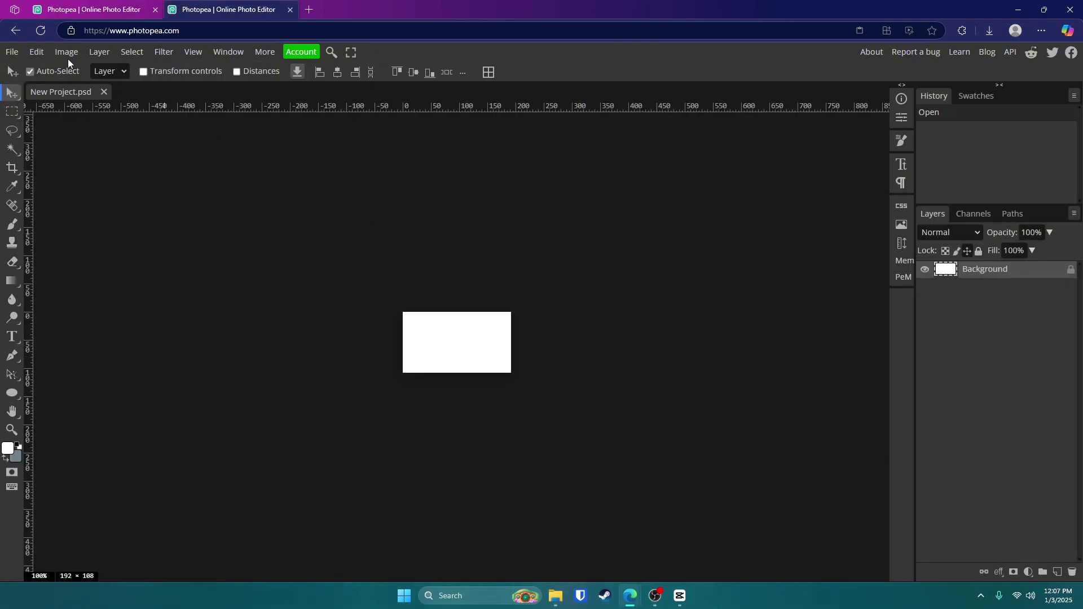
Set the canvas size to 1920 × 1080 pixels through Image > Canvas Size
click(68, 56)
click(118, 234)
click(159, 202)
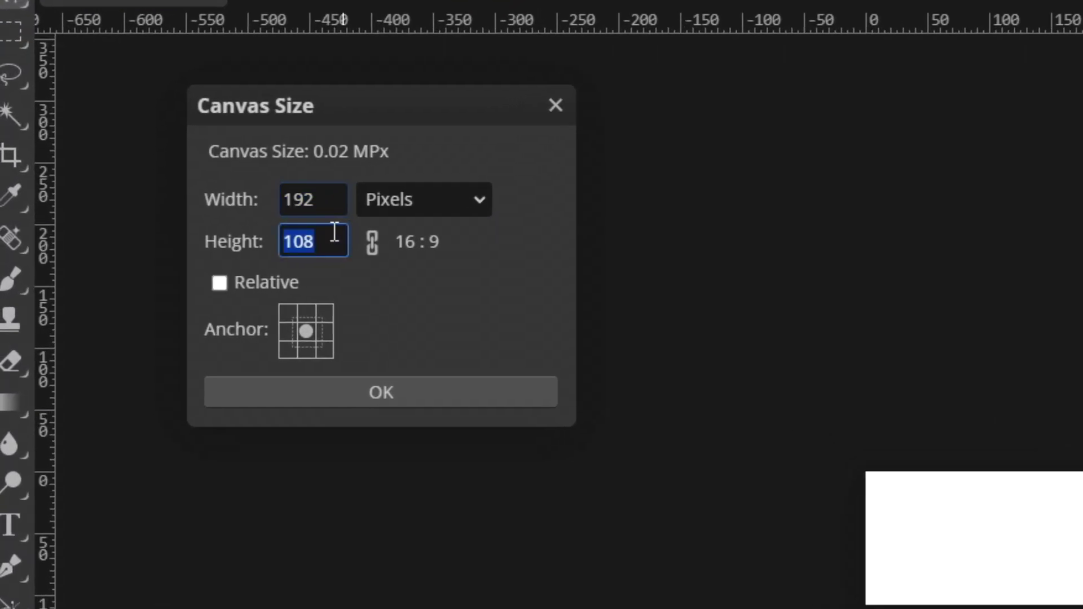
click(330, 202)
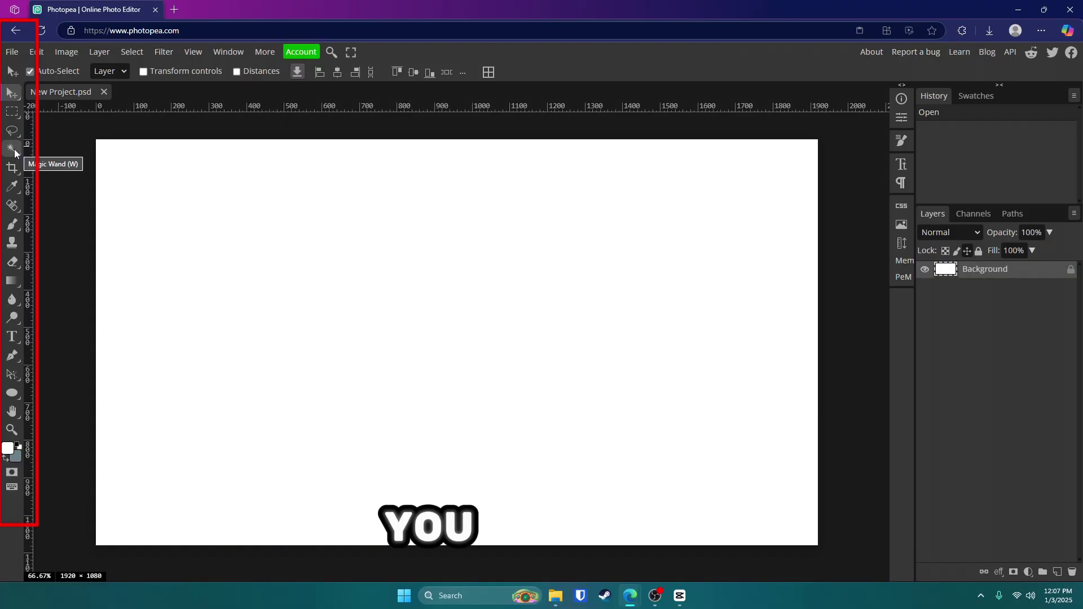
Pick Quick Selection, then apply default Blending Options to the Background layer
click(22, 108)
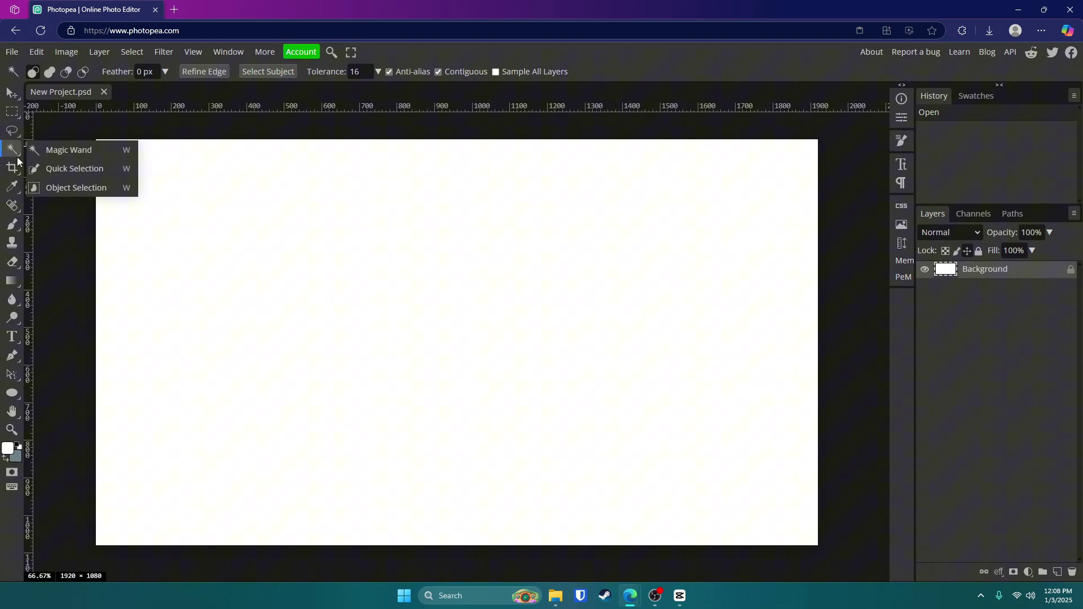
click(75, 170)
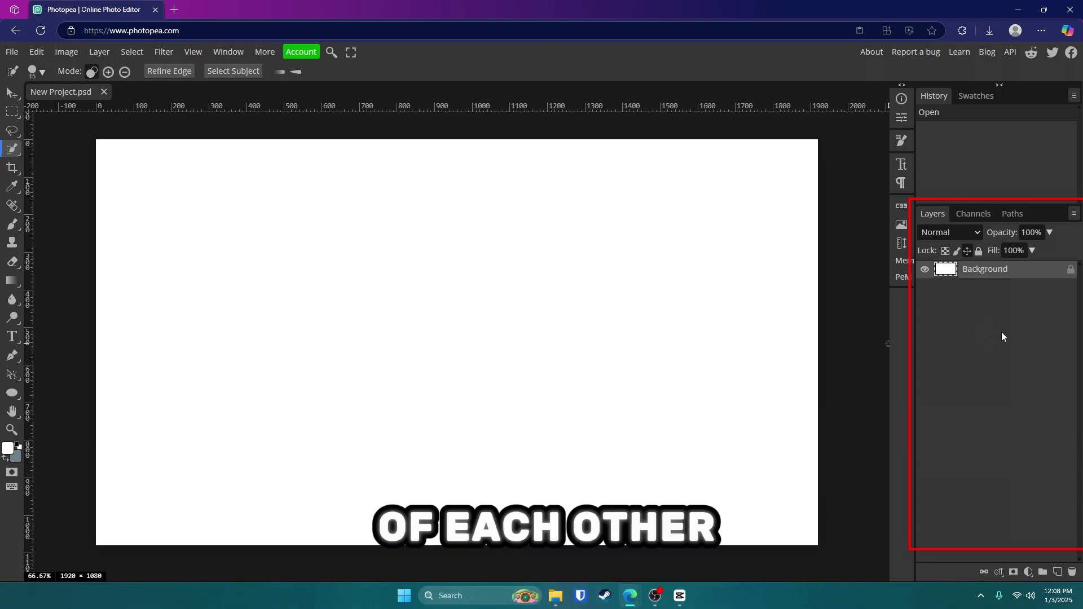
double_click(991, 270)
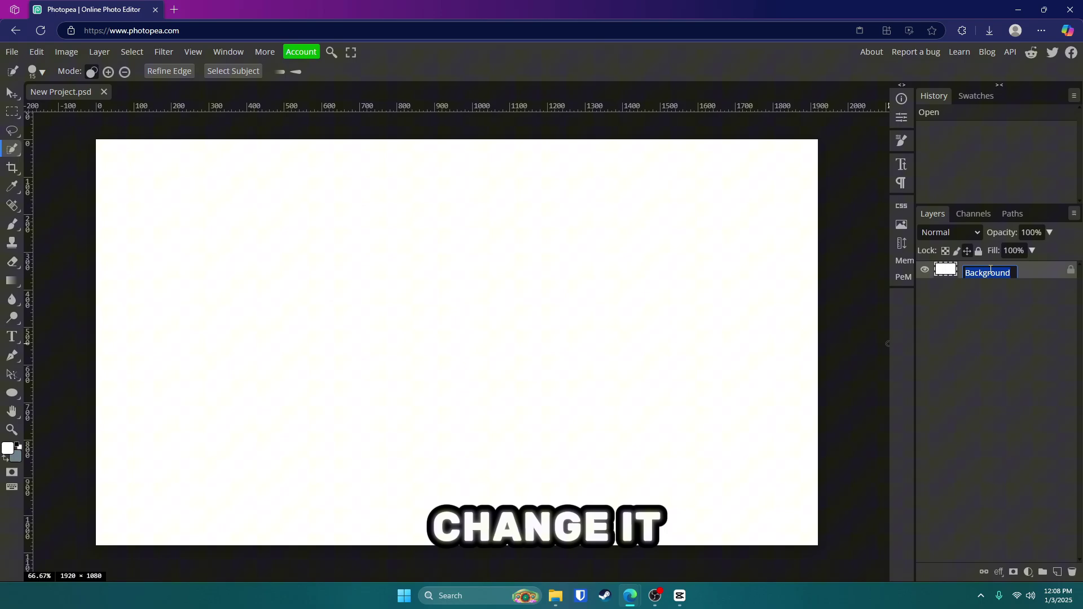
right_click(1041, 273)
click(1042, 274)
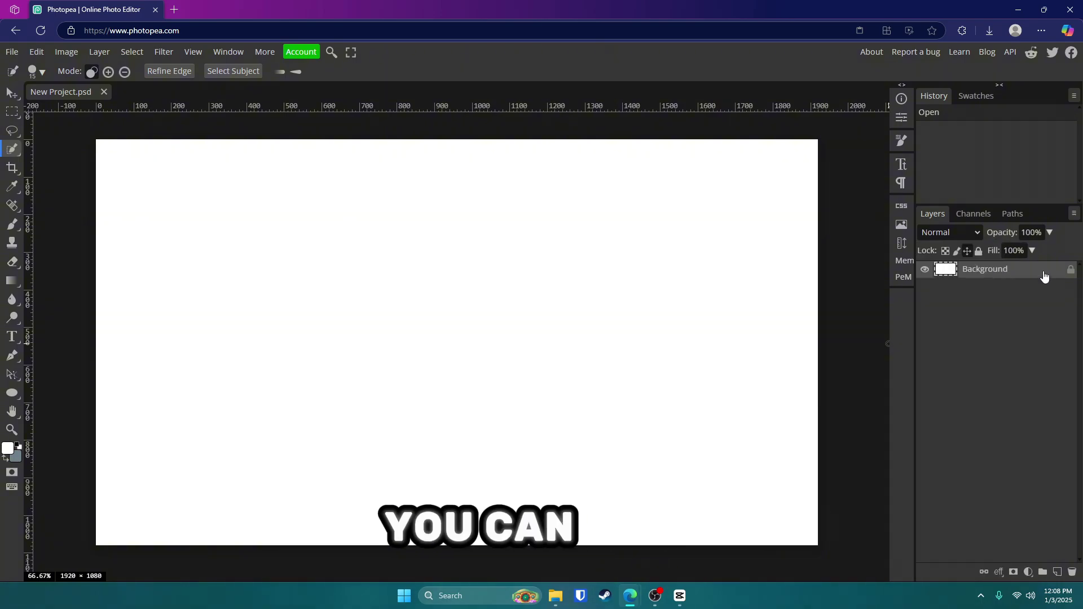
double_click(1044, 273)
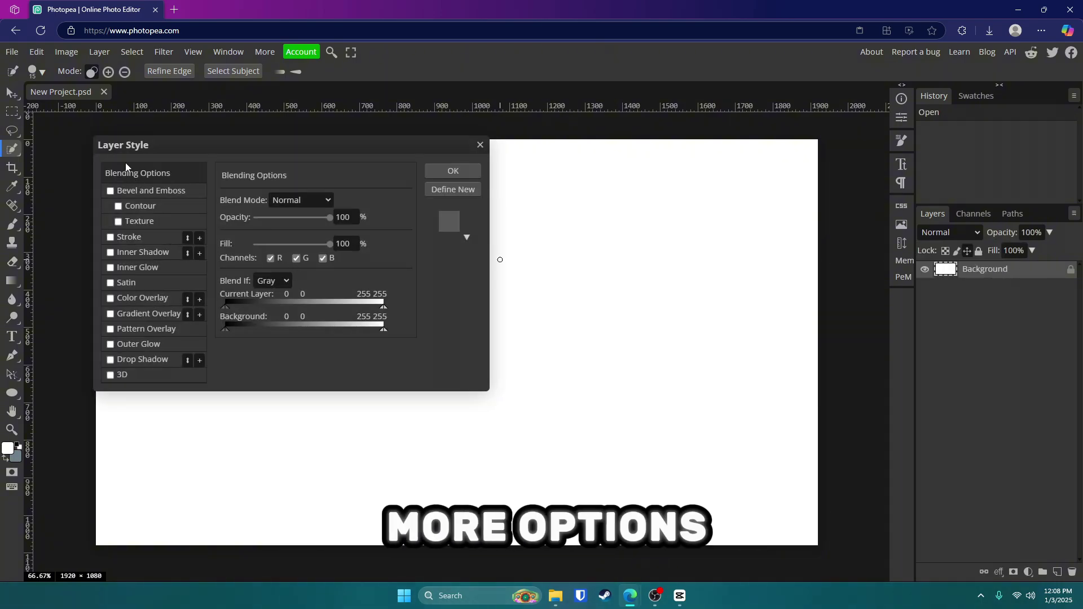
drag(147, 144, 175, 161)
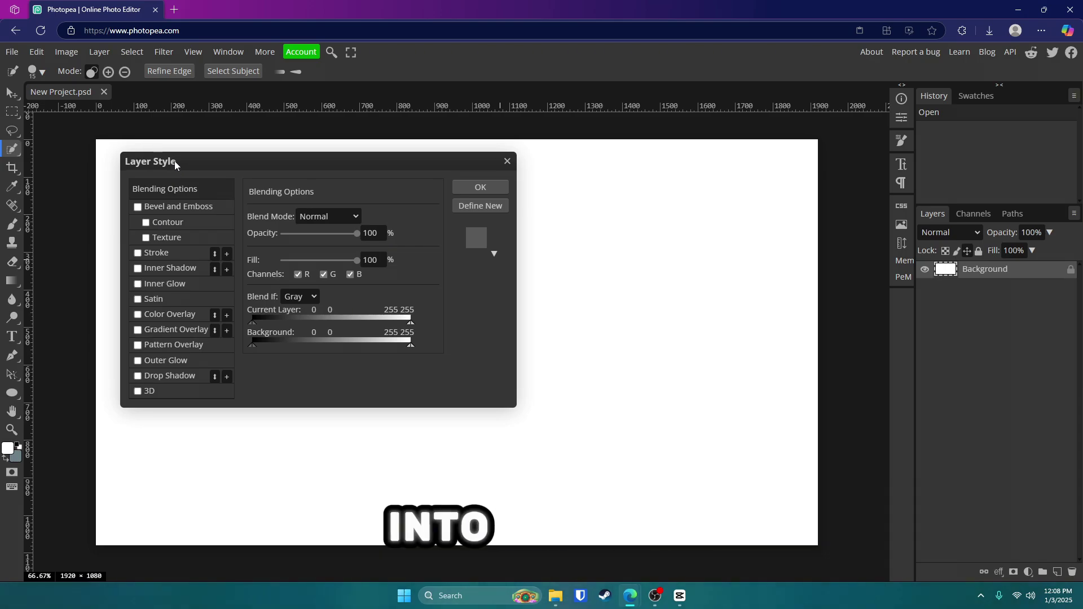
key(Return)
Browse the Select and Image menus and try the lasso, eyedropper, healing, brush and clone tools
key(v)
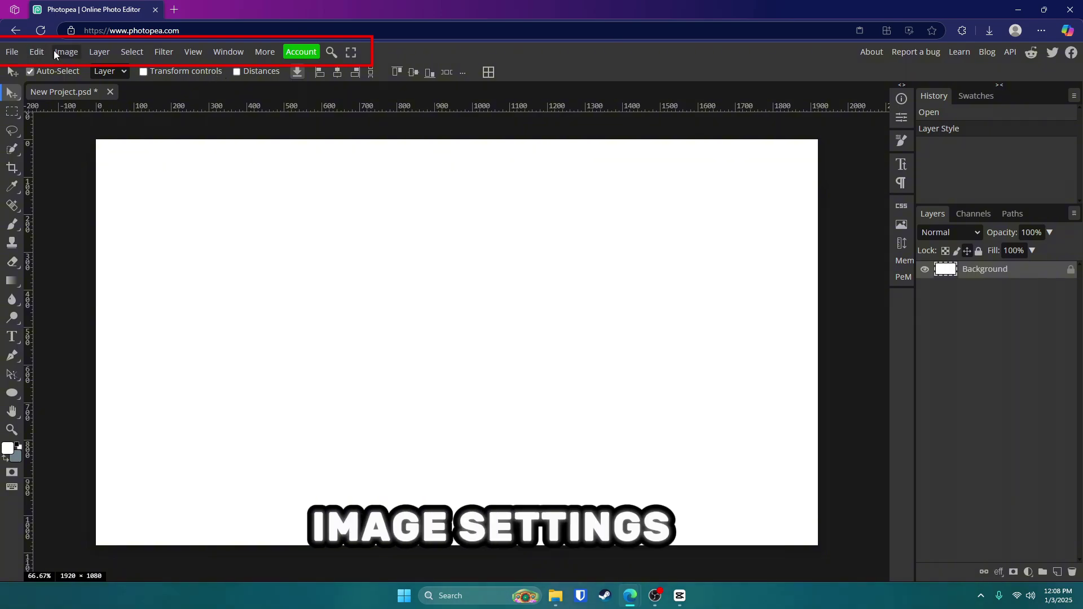
click(127, 53)
mouse_move(65, 55)
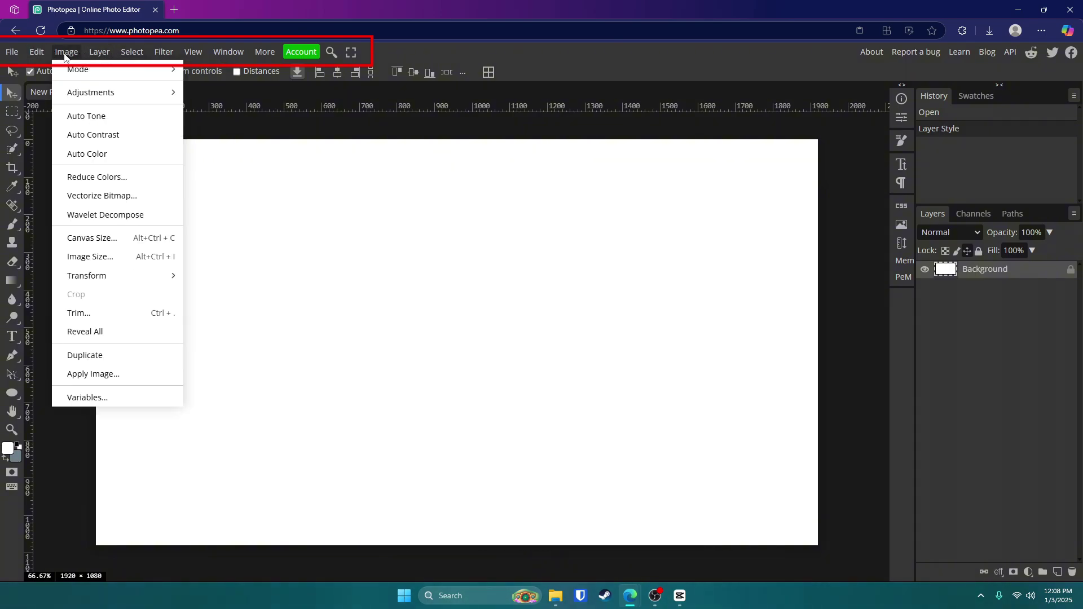
click(36, 110)
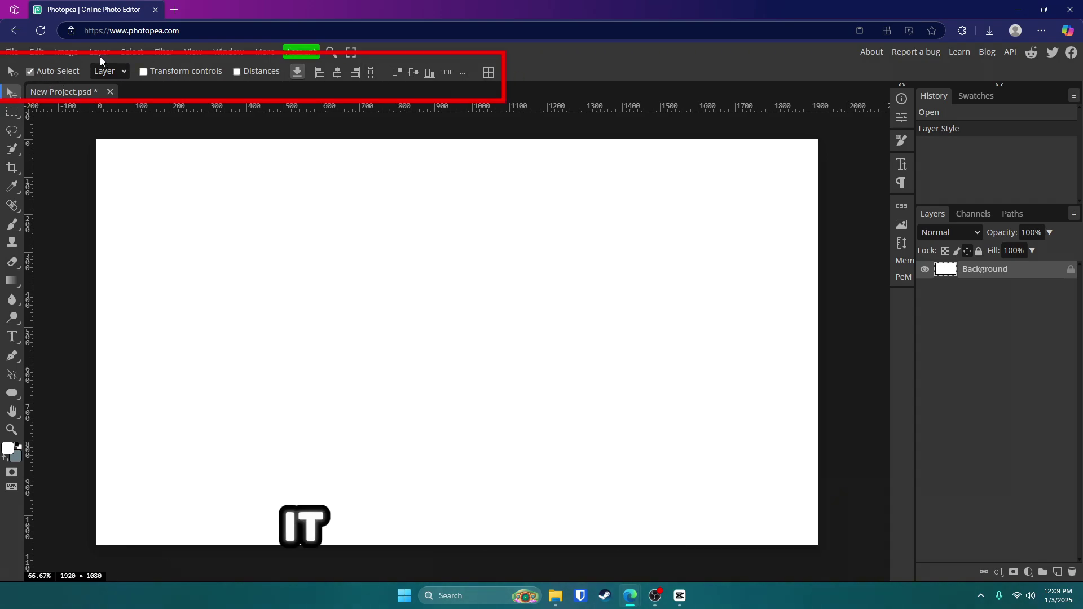
click(11, 130)
click(12, 149)
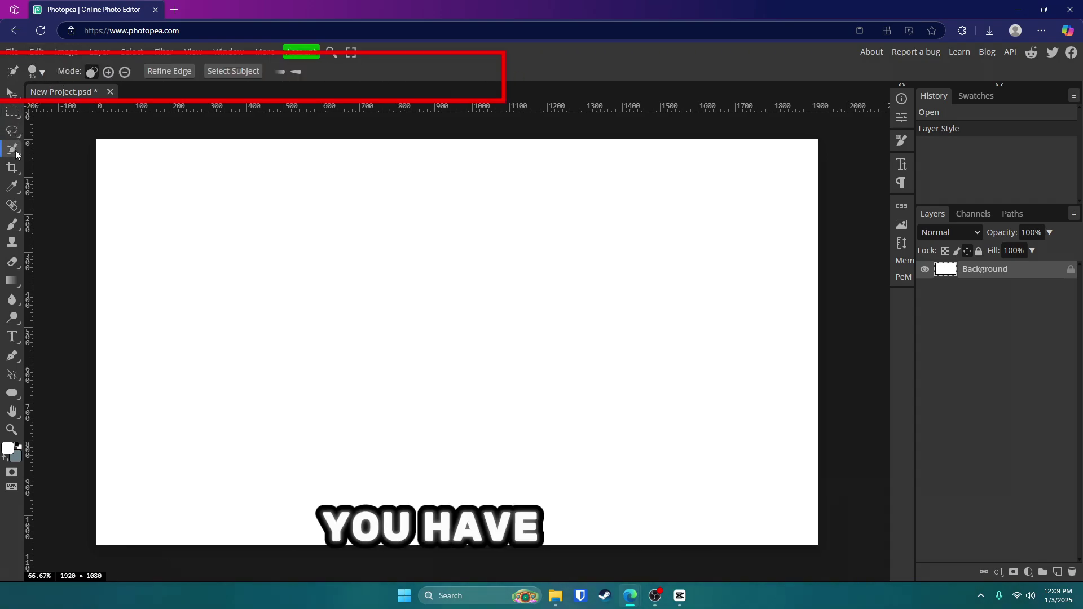
click(11, 186)
click(13, 205)
click(14, 226)
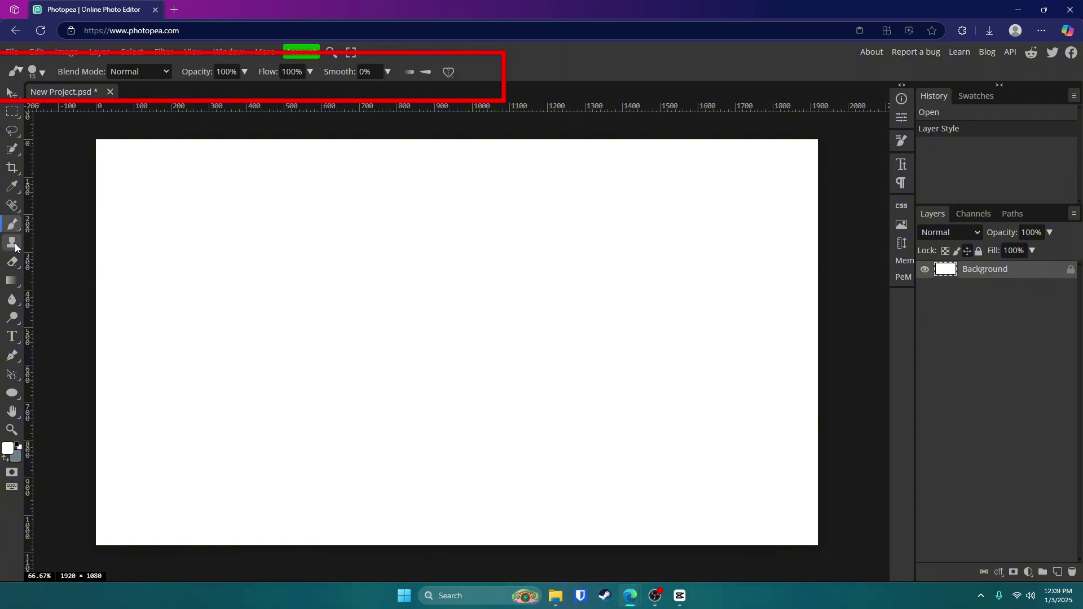
click(12, 242)
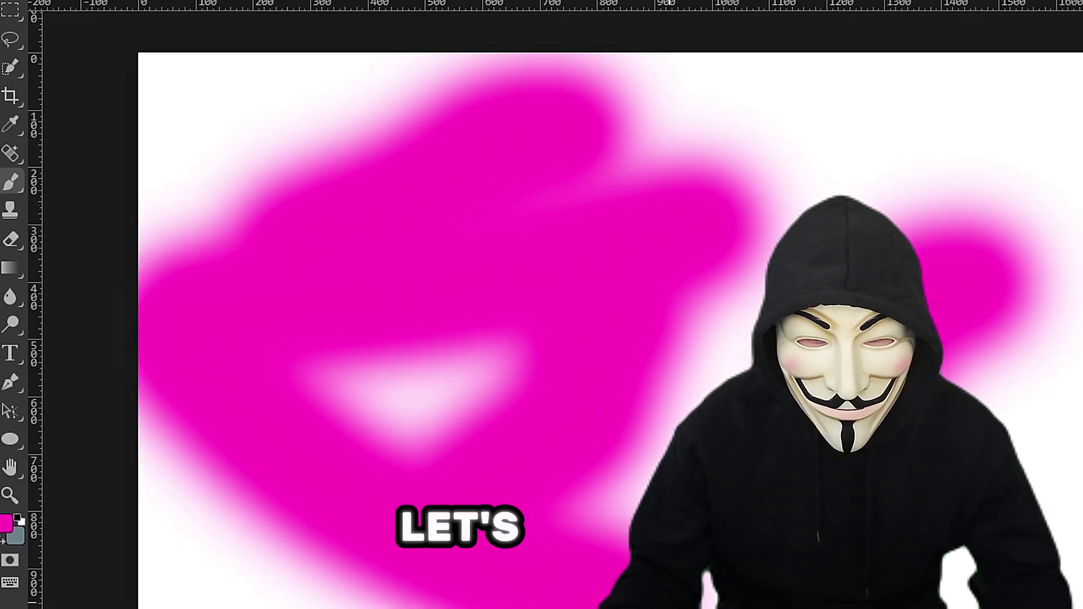
Paint a magenta brush stroke across the upper part of the canvas
drag(1076, 218, 304, 231)
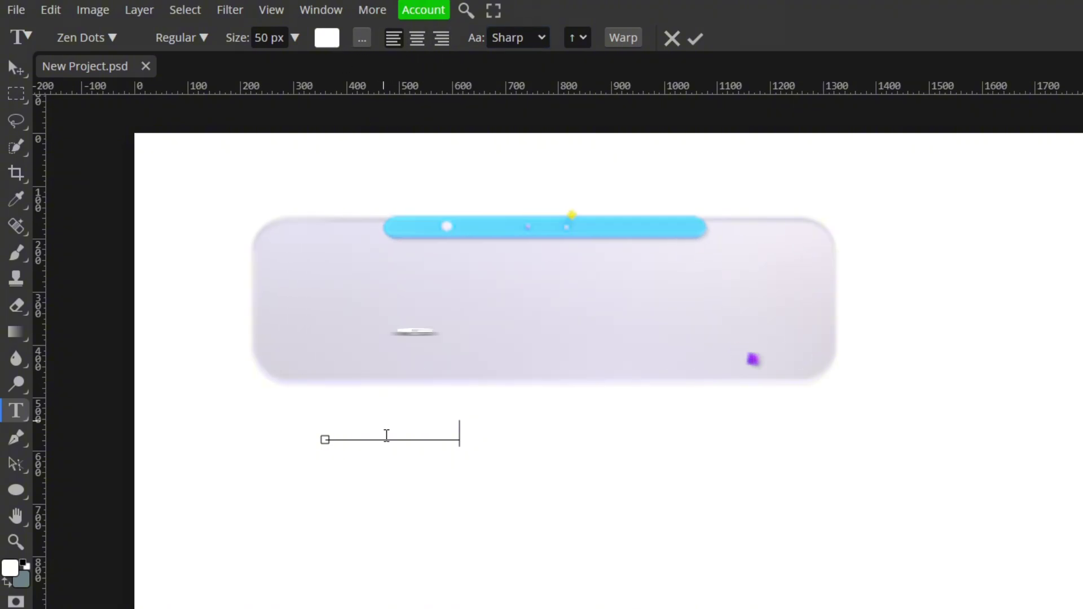
Select all the text and set its colour to pure red ff0000
key(ctrl+a)
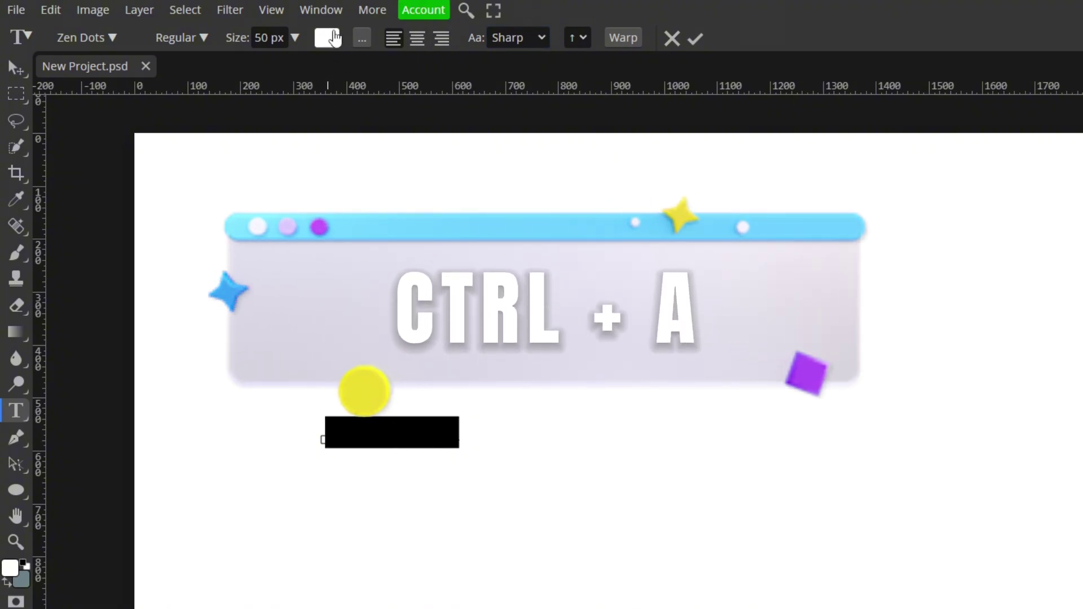
click(327, 37)
drag(307, 157, 352, 165)
drag(260, 216, 468, 183)
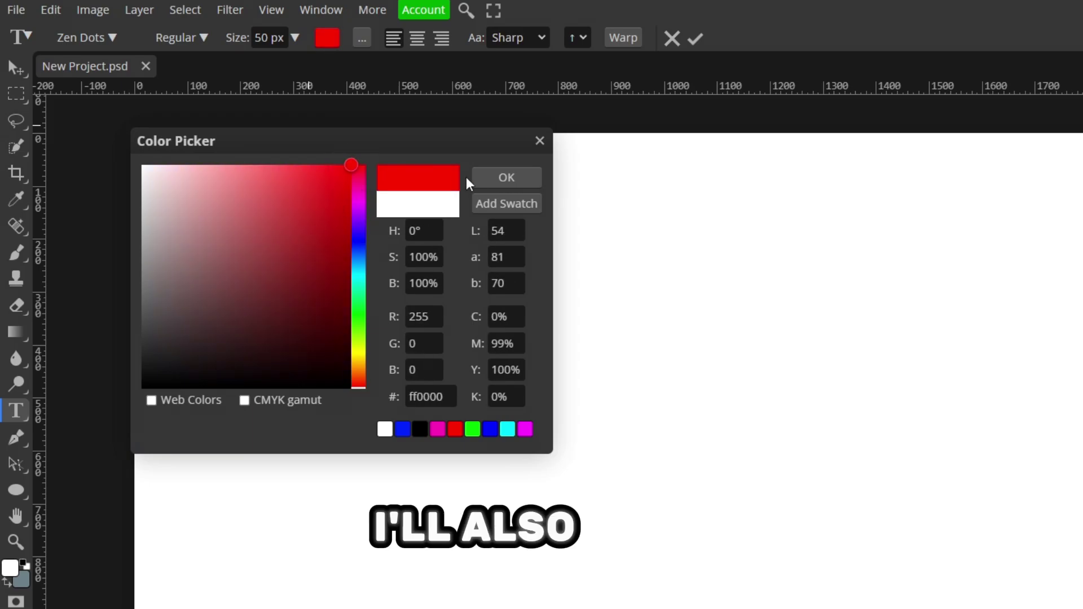
click(499, 178)
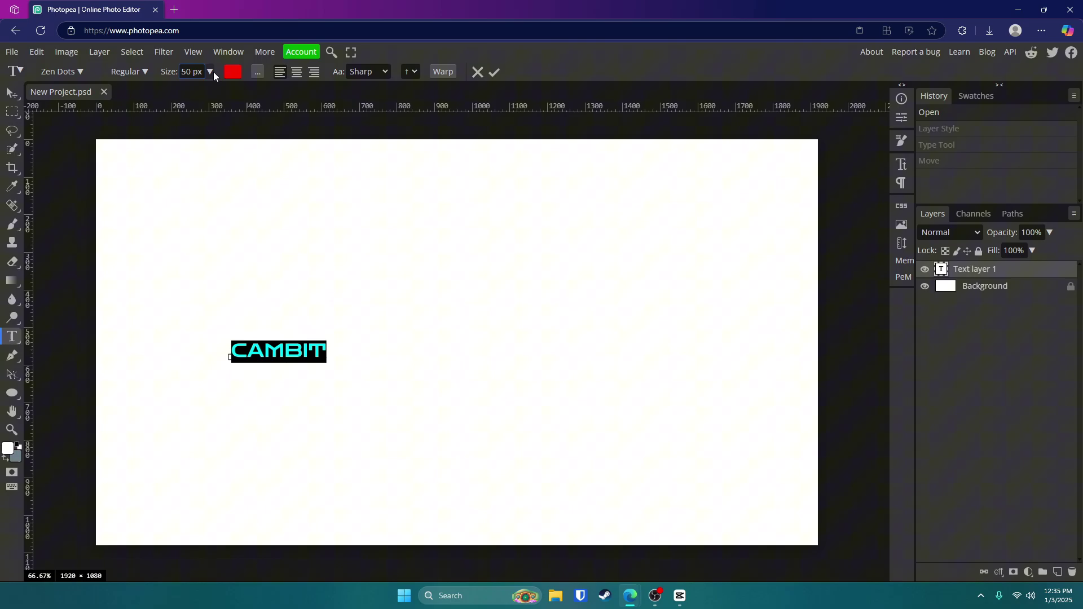
Set the text size to 150 px, undoing an accidental 1500 px entry
click(295, 37)
drag(272, 65, 320, 63)
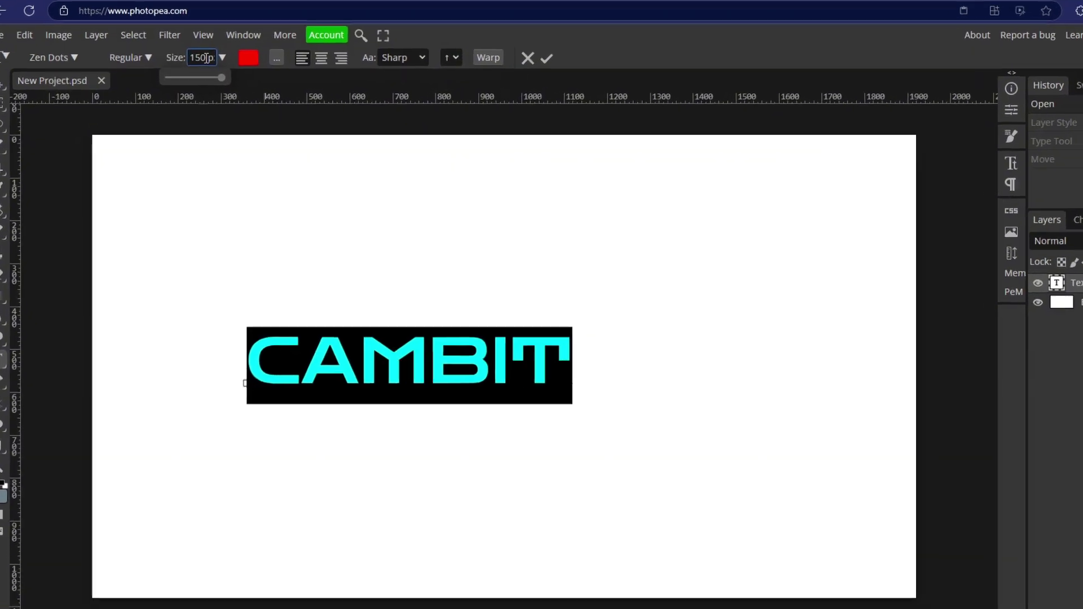
double_click(197, 72)
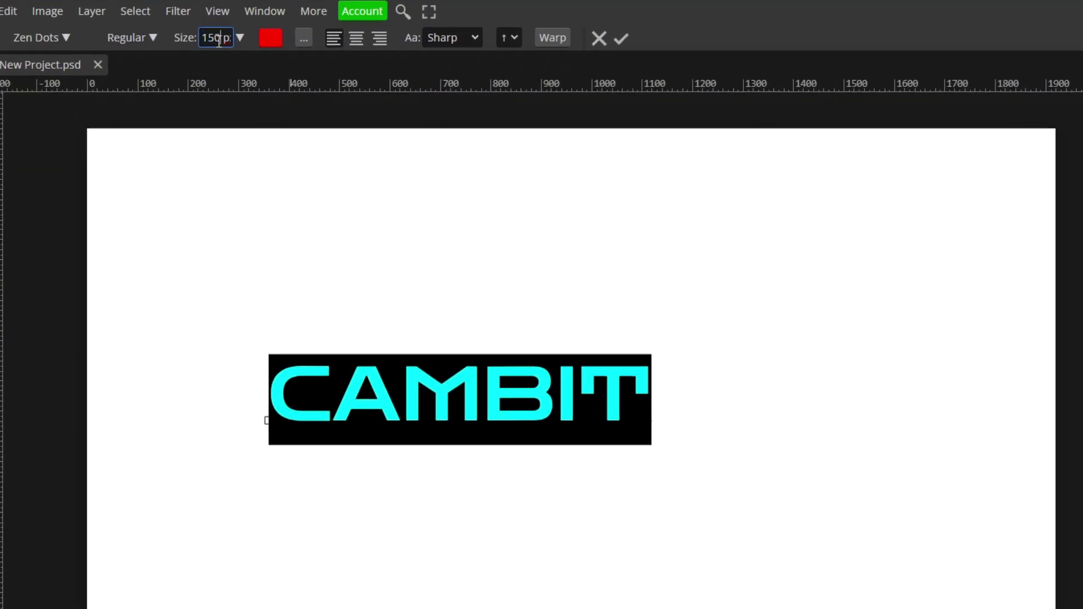
text(1500)
key(Return)
key(ctrl+z)
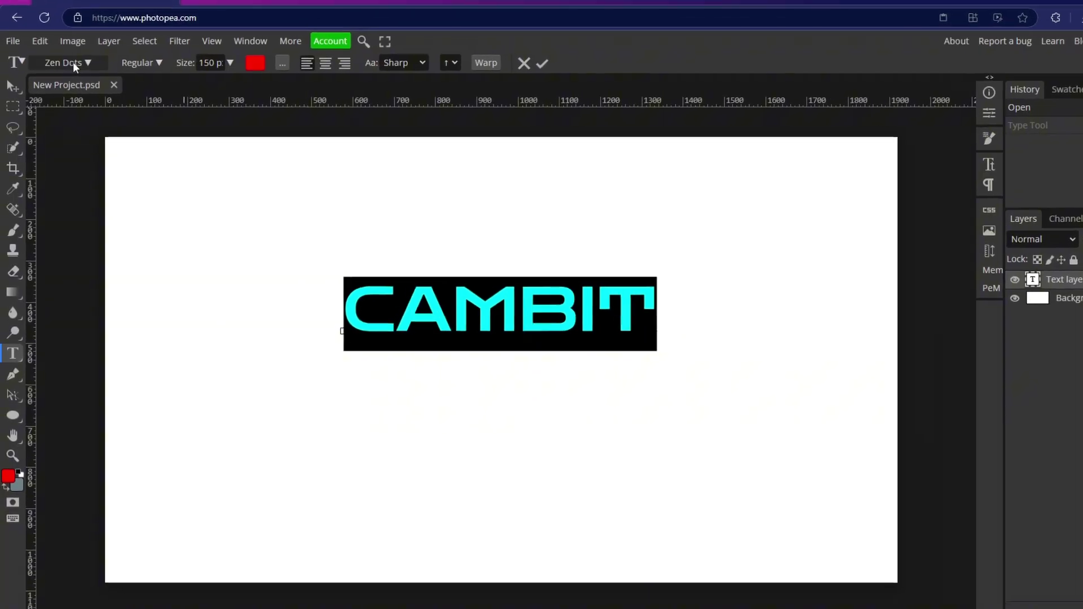
Scroll through the font list looking for LEMON MILK Bold
click(39, 37)
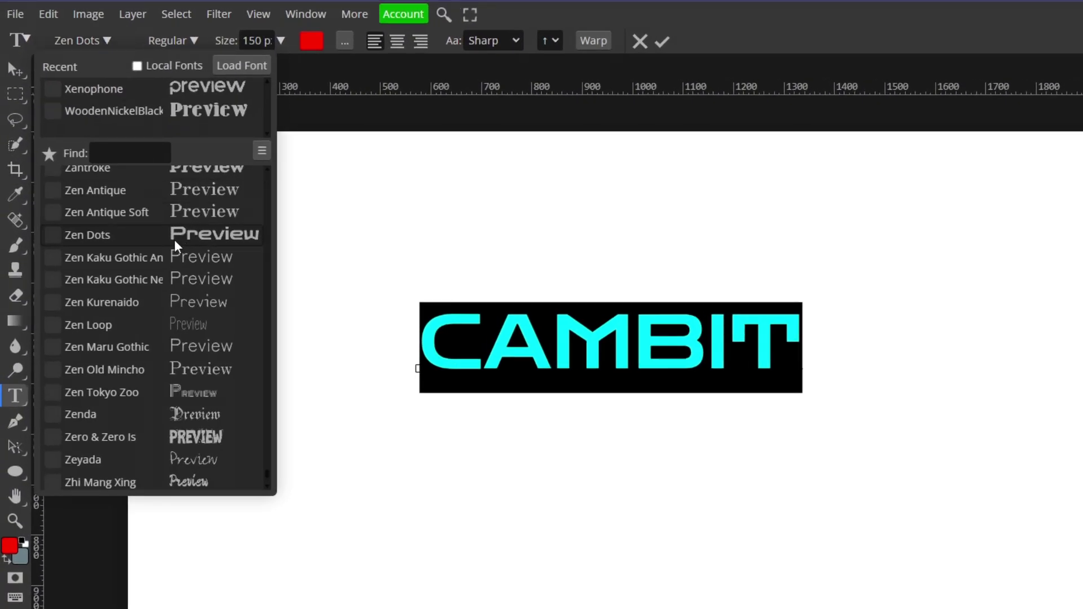
scroll(169, 246, down, 5)
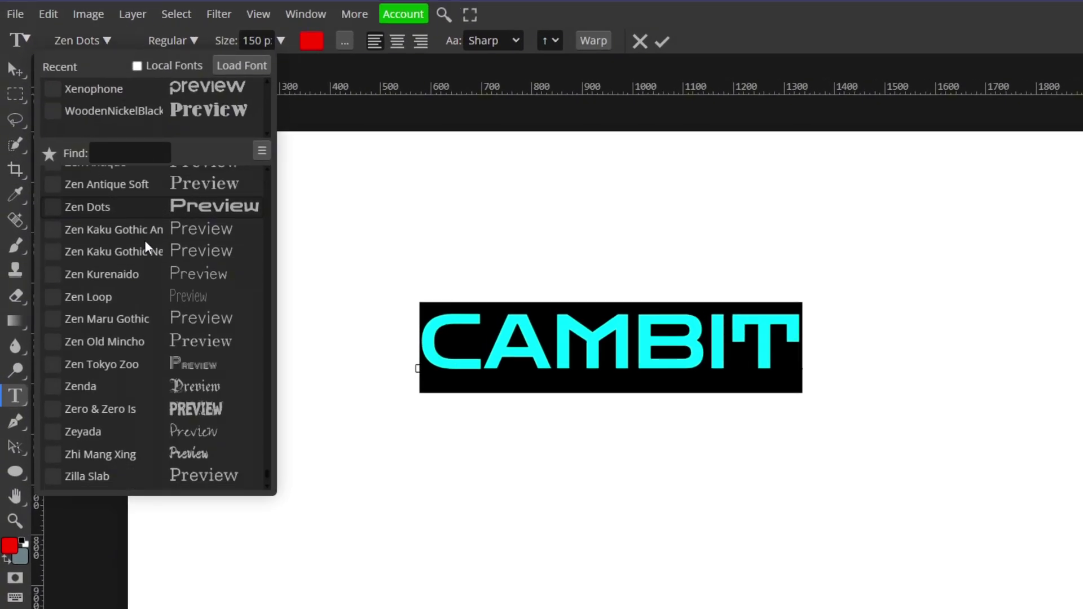
scroll(163, 297, up, 10)
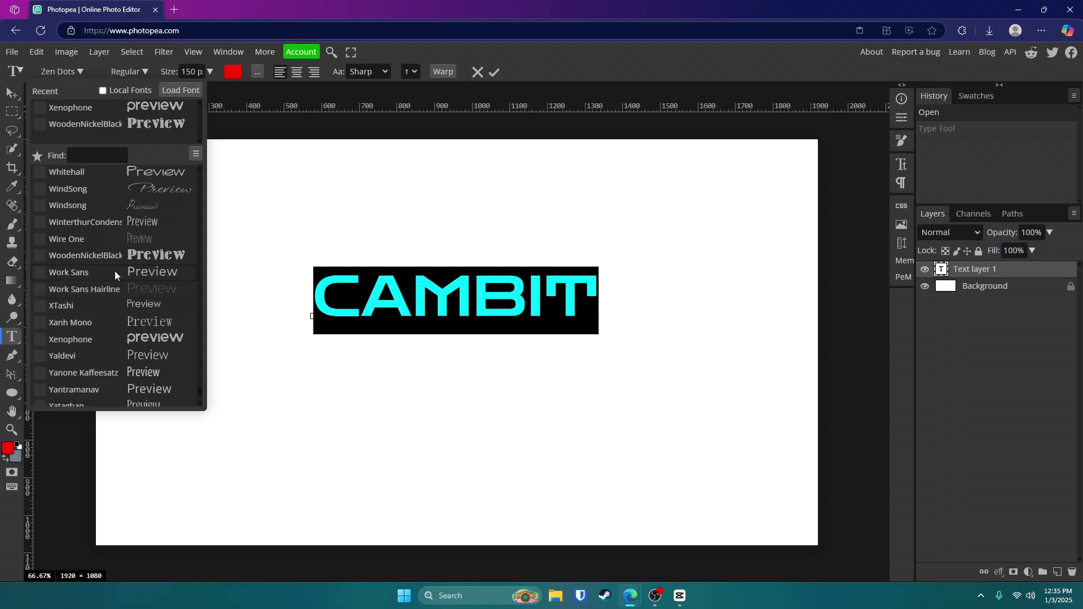
scroll(117, 246, up, 10)
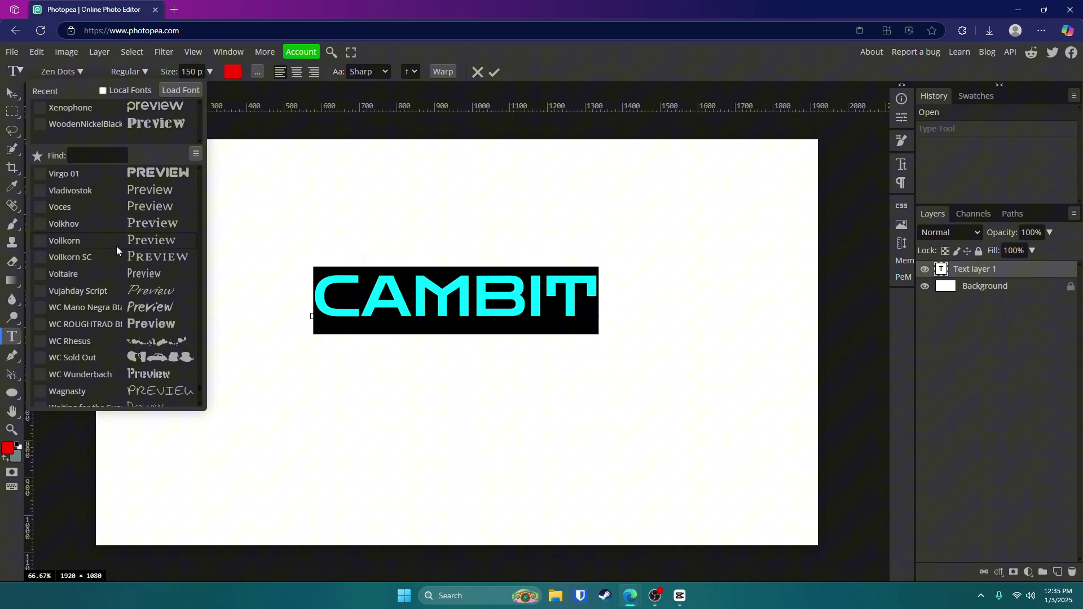
Apply LEMON MILK Bold to CAMBIT and try an Arc warp with a lower bend
click(122, 232)
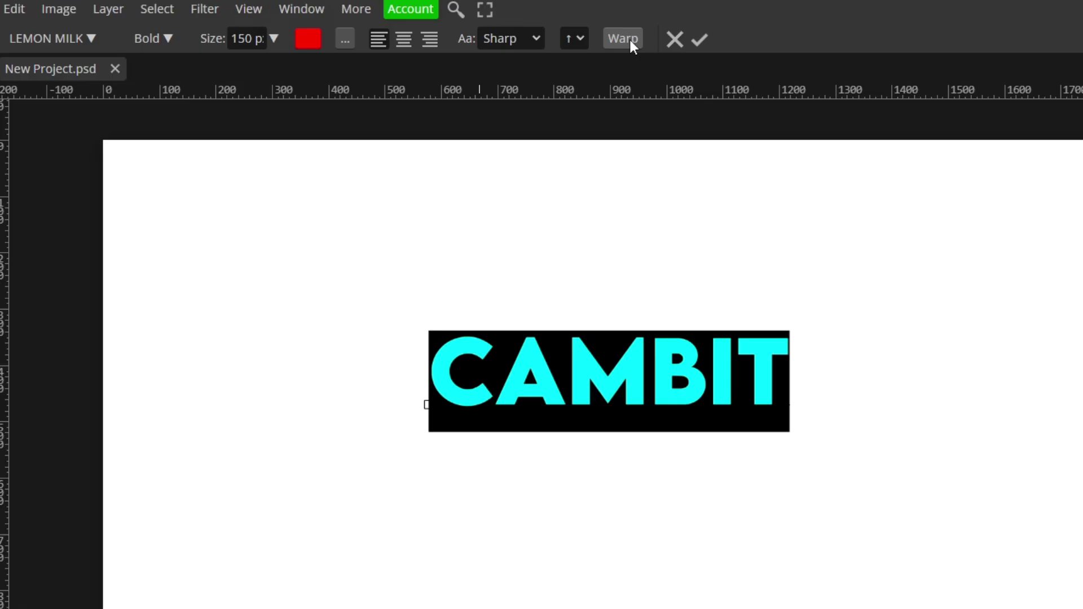
click(631, 39)
click(222, 186)
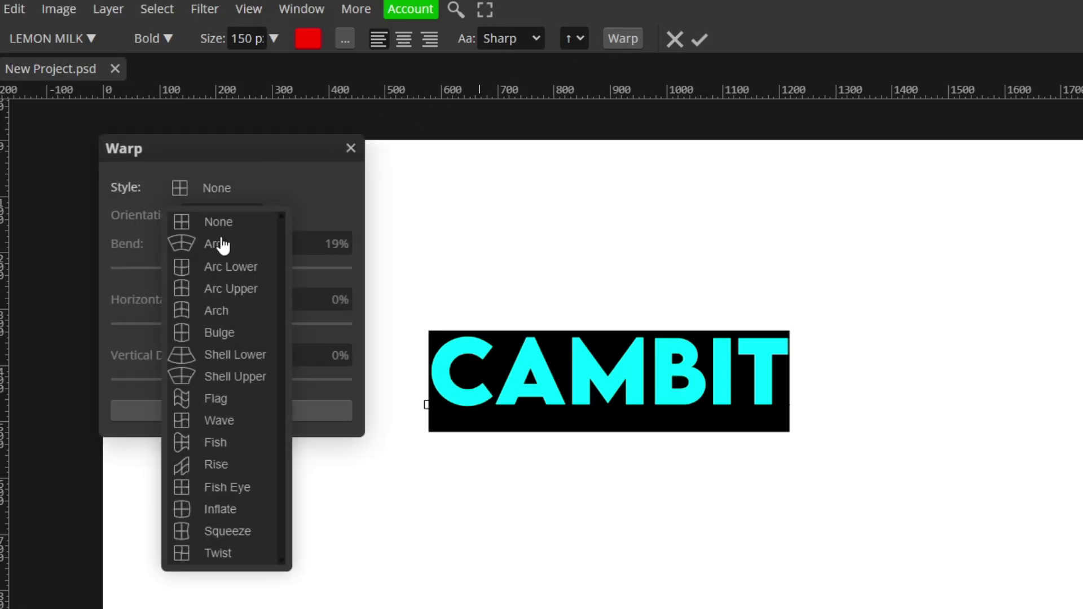
click(222, 244)
mouse_move(263, 273)
mouse_down()
mouse_move(276, 269)
mouse_move(251, 269)
mouse_up()
Try Bulge, then confirm a Rise warp with its bend raised to 17%
click(217, 189)
click(236, 330)
click(230, 204)
click(238, 460)
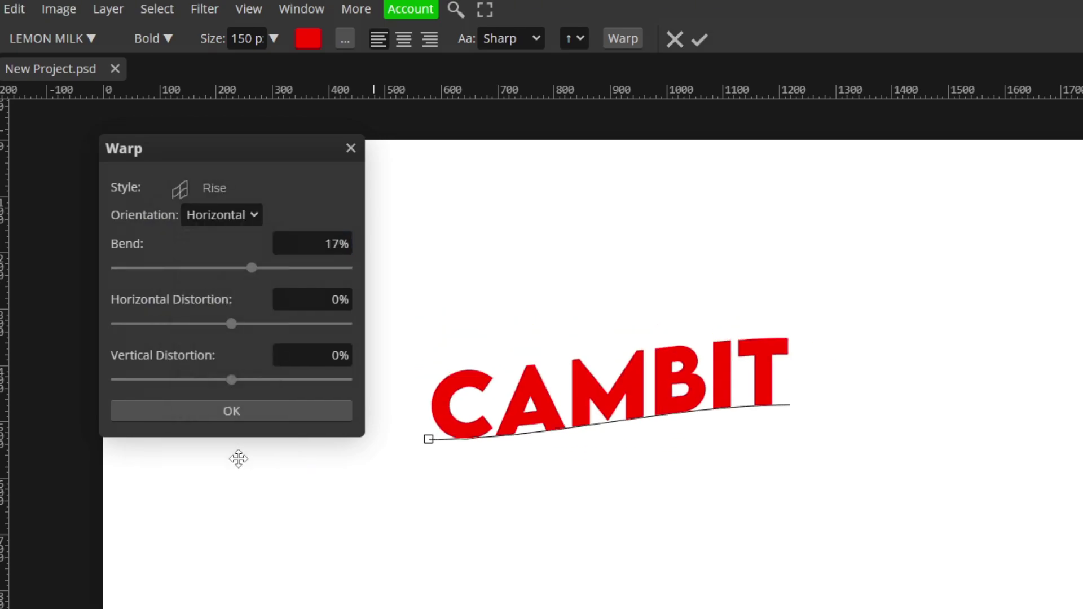
click(271, 269)
click(230, 202)
click(320, 409)
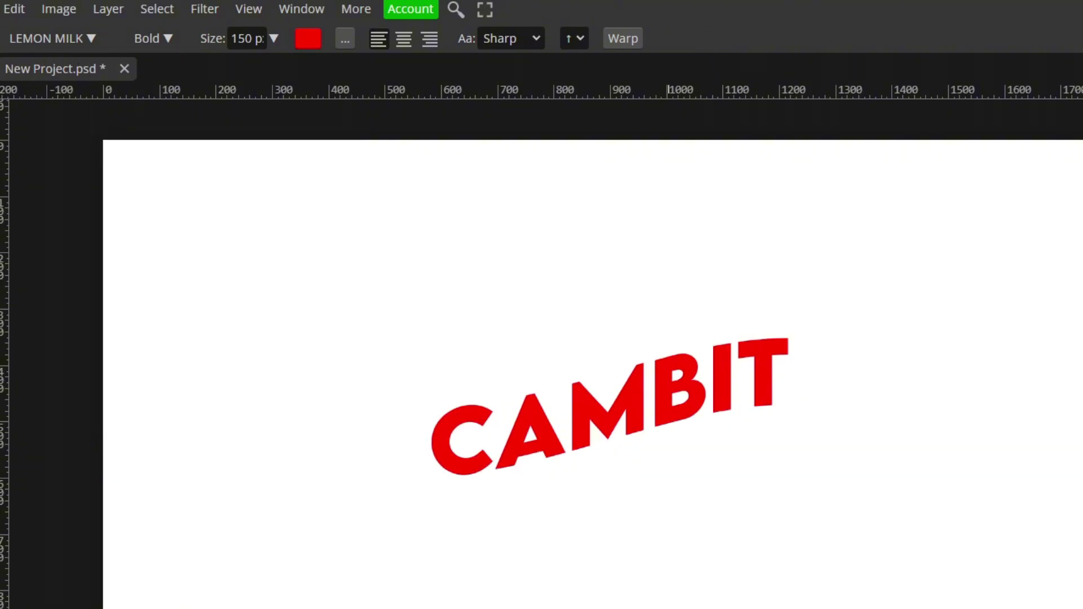
Free Transform the warped CAMBIT text to enlarge it and centre it across the canvas
key(v)
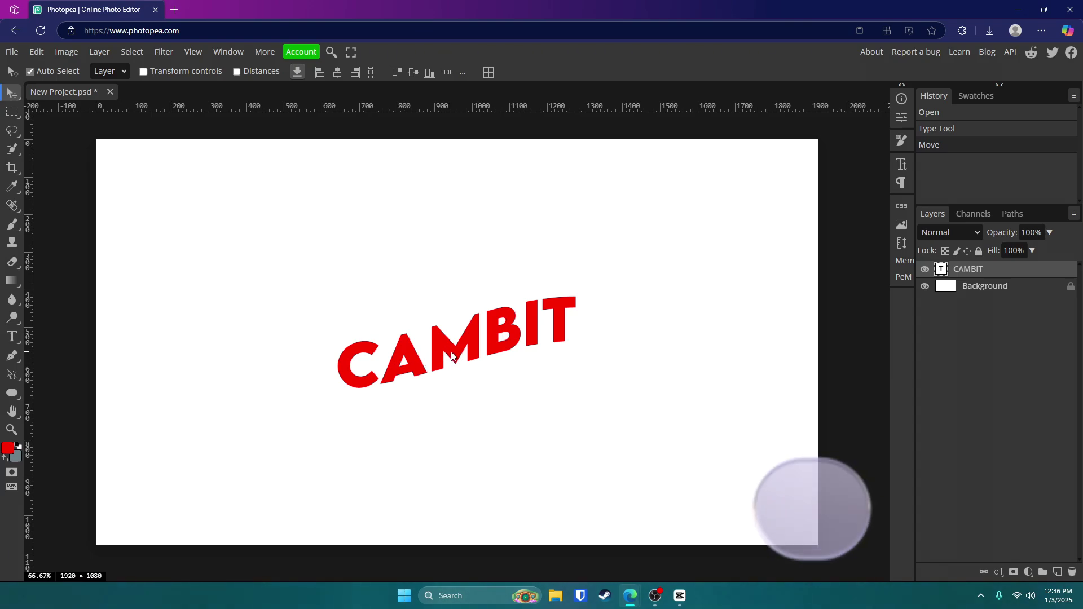
key(ctrl+alt+t)
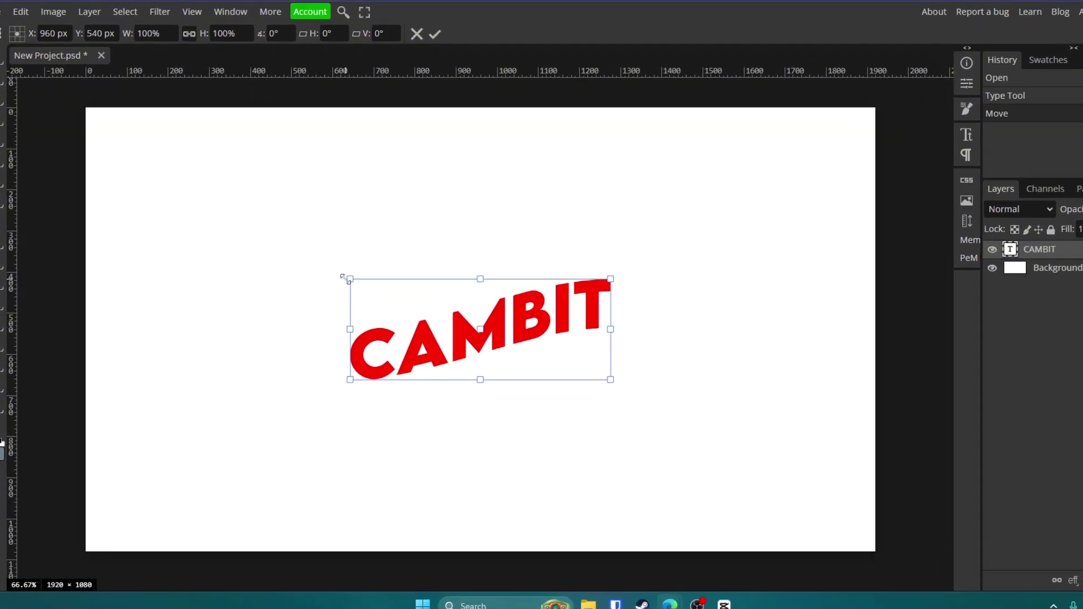
drag(337, 295, 363, 242)
drag(422, 153, 11, 96)
drag(390, 194, 561, 266)
drag(191, 151, 718, 382)
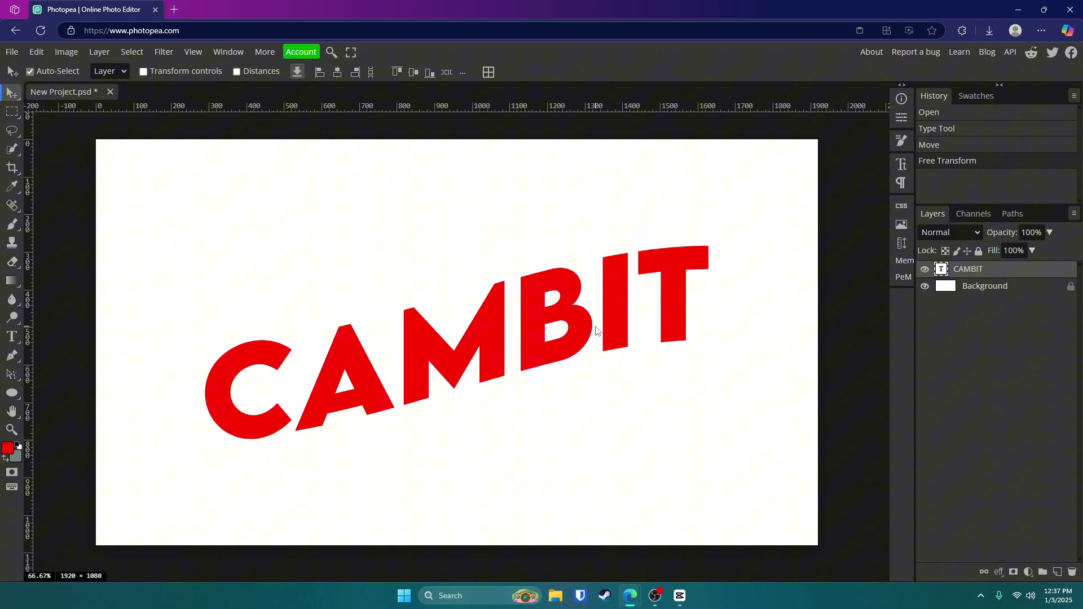
Place the paintbrush image, commit it, and move it to the lower right beside CAMBIT
click(10, 53)
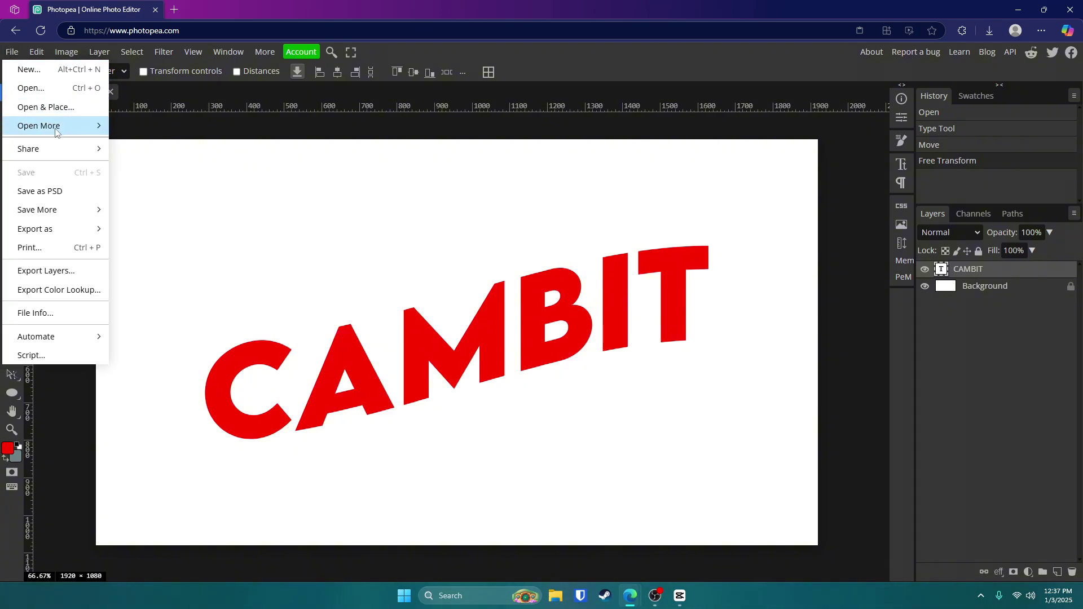
click(58, 108)
double_click(383, 117)
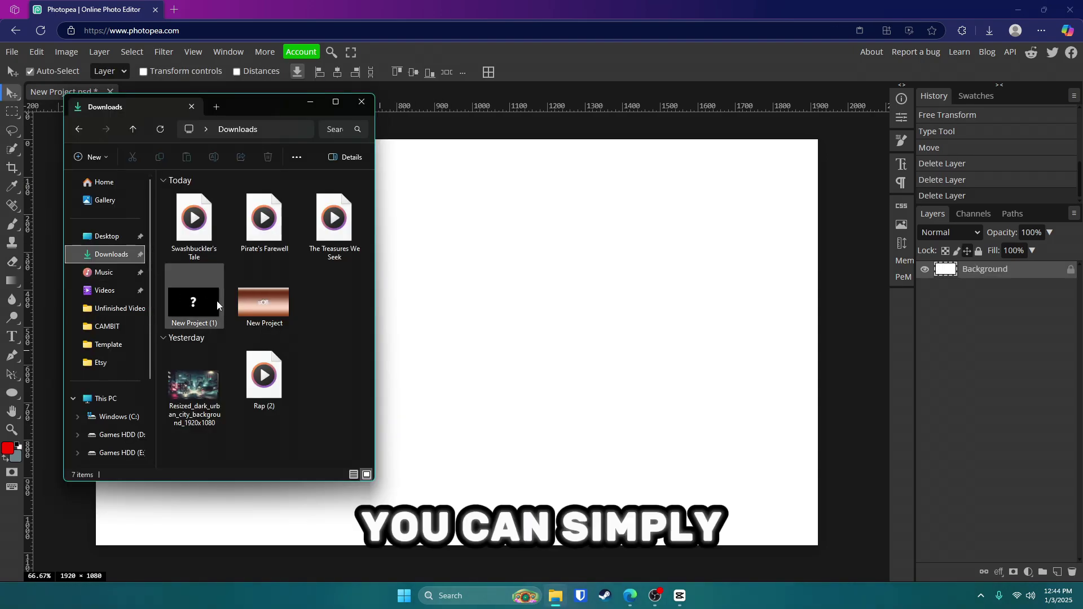
drag(217, 300, 592, 322)
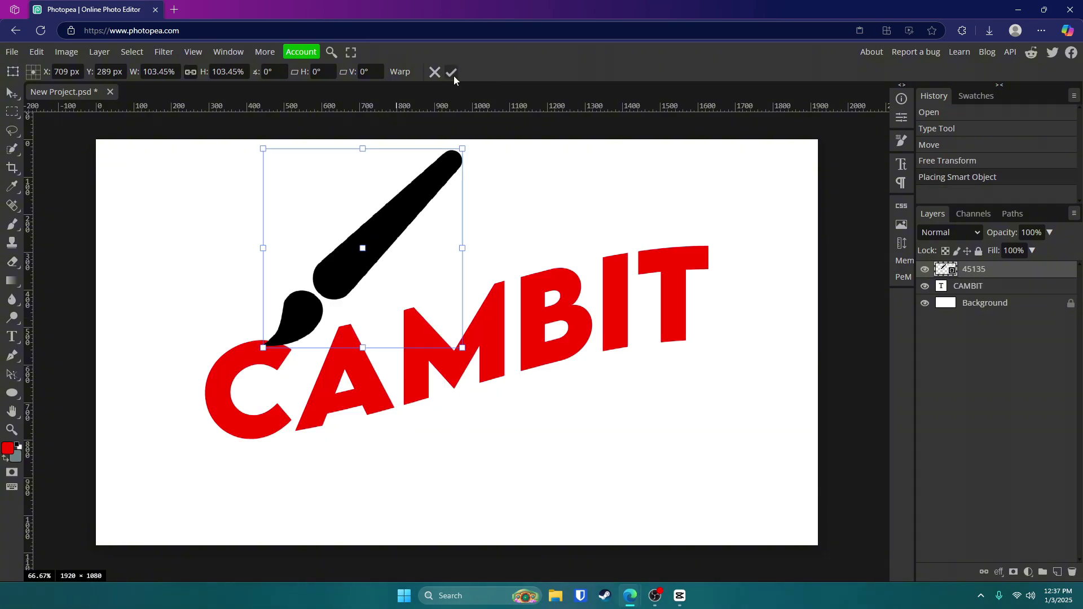
click(452, 73)
mouse_move(400, 231)
mouse_down()
mouse_move(271, 243)
mouse_move(396, 254)
mouse_move(537, 234)
mouse_move(510, 233)
mouse_move(515, 284)
mouse_up()
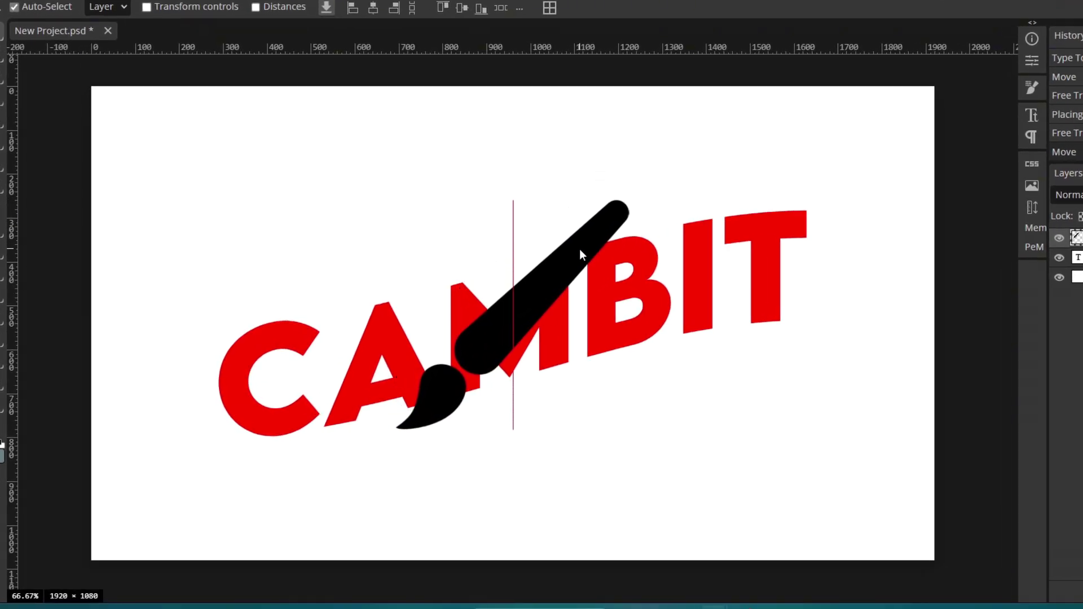
mouse_move(580, 250)
mouse_down()
mouse_move(569, 162)
mouse_move(580, 142)
mouse_move(584, 260)
mouse_move(334, 258)
mouse_move(591, 256)
mouse_move(839, 341)
mouse_up()
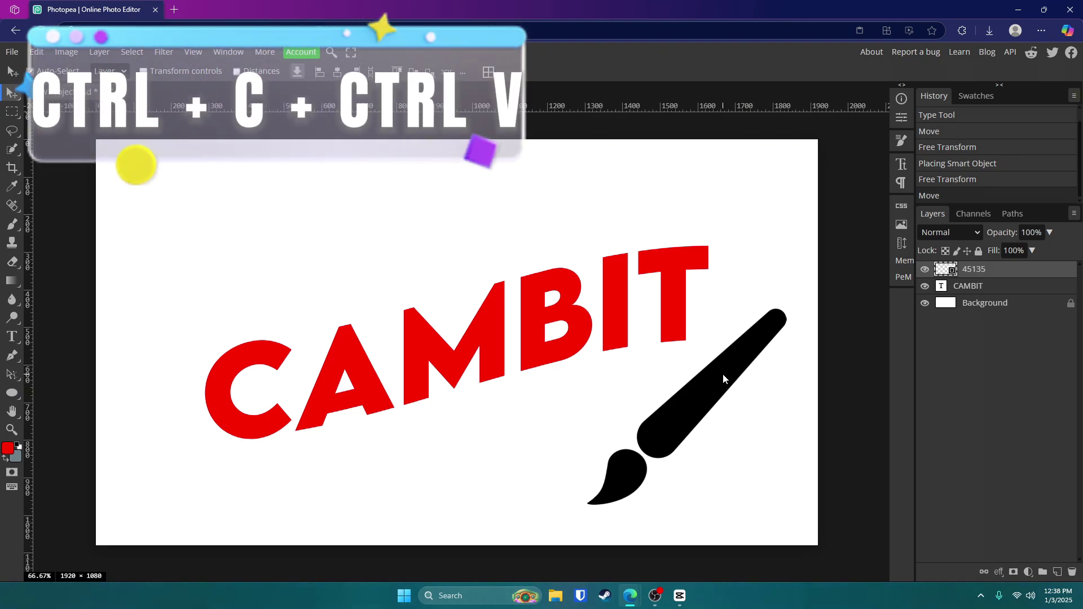
Duplicate the paintbrush, move the copy to the top left and rotate it about -161°
key(ctrl+b)
click(365, 145)
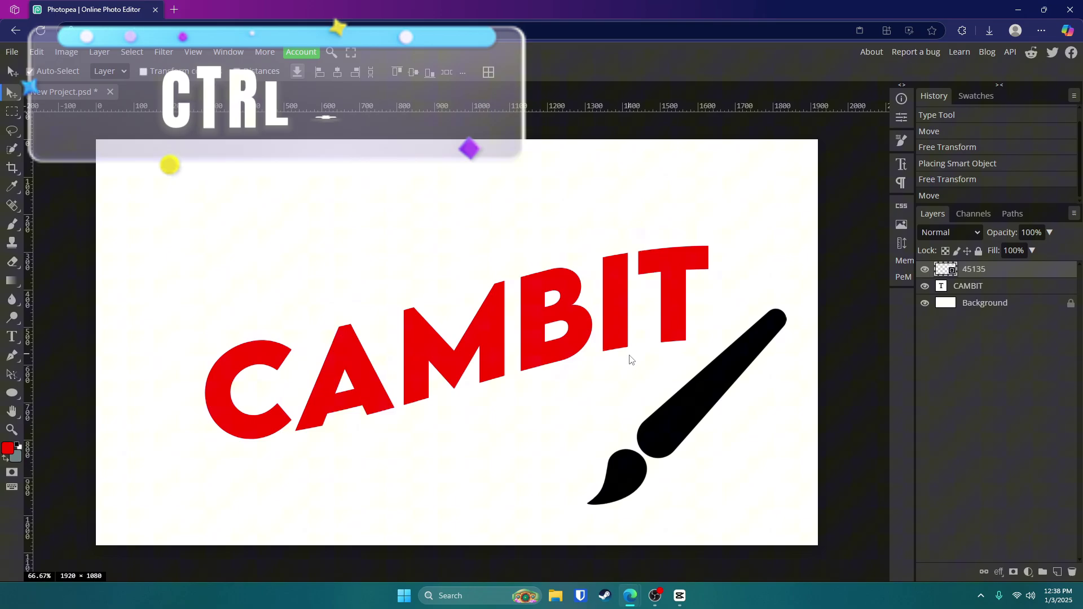
key(ctrl+j)
mouse_move(689, 406)
mouse_down()
mouse_move(242, 237)
mouse_move(257, 230)
mouse_up()
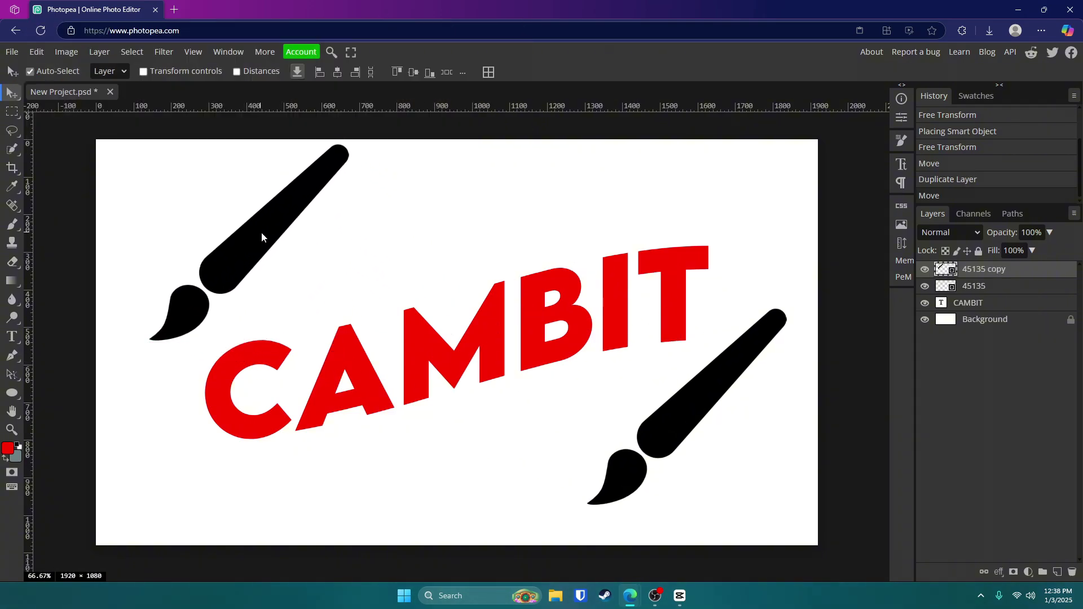
key(ctrl+alt+t)
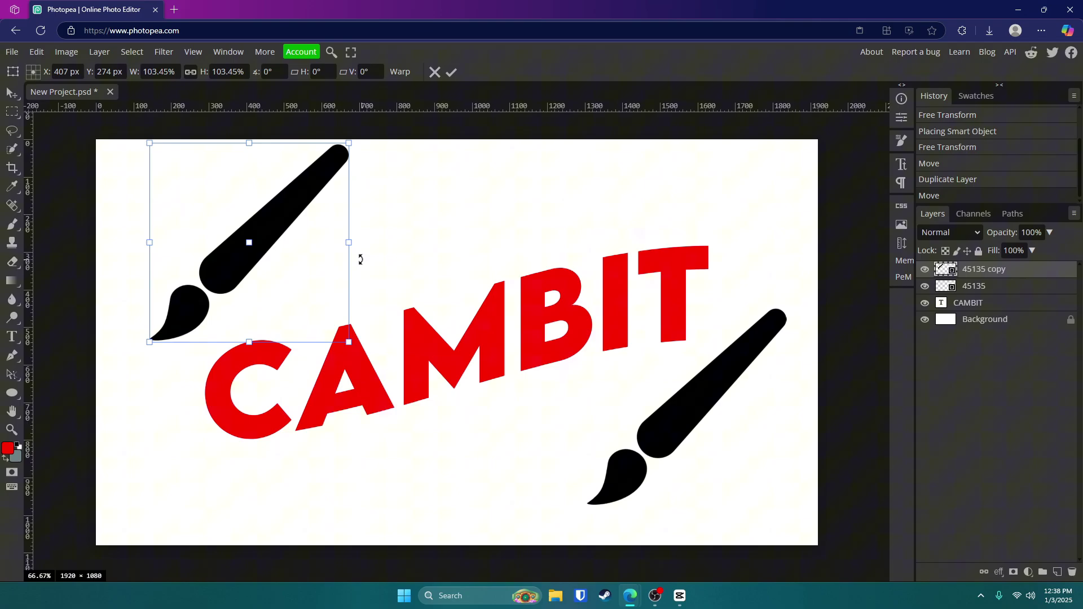
mouse_move(361, 260)
mouse_down()
mouse_move(356, 222)
mouse_move(302, 145)
mouse_move(189, 150)
mouse_move(170, 205)
mouse_up()
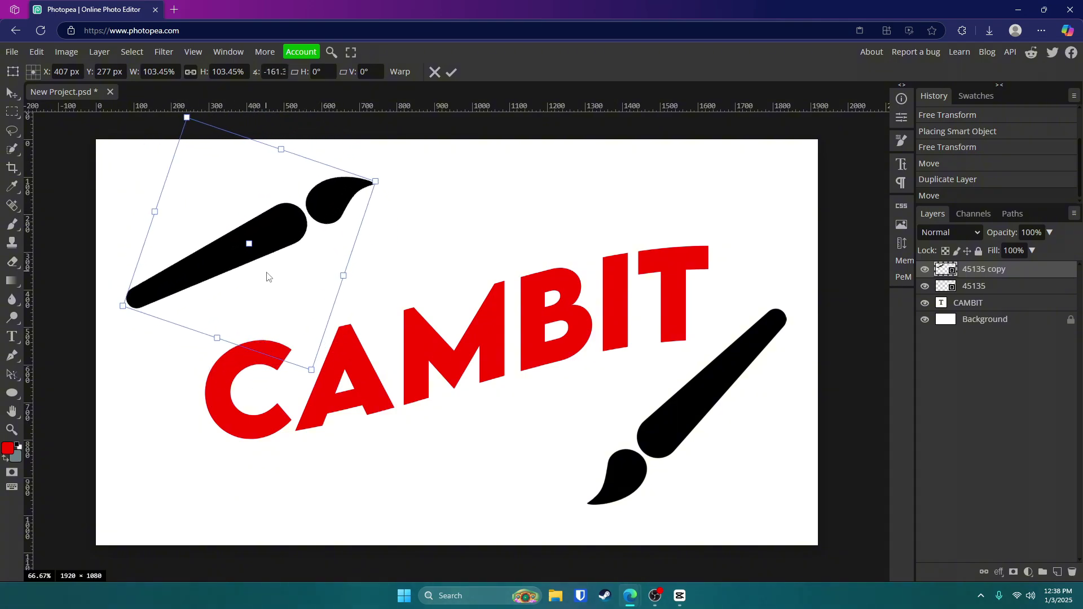
drag(274, 265, 276, 275)
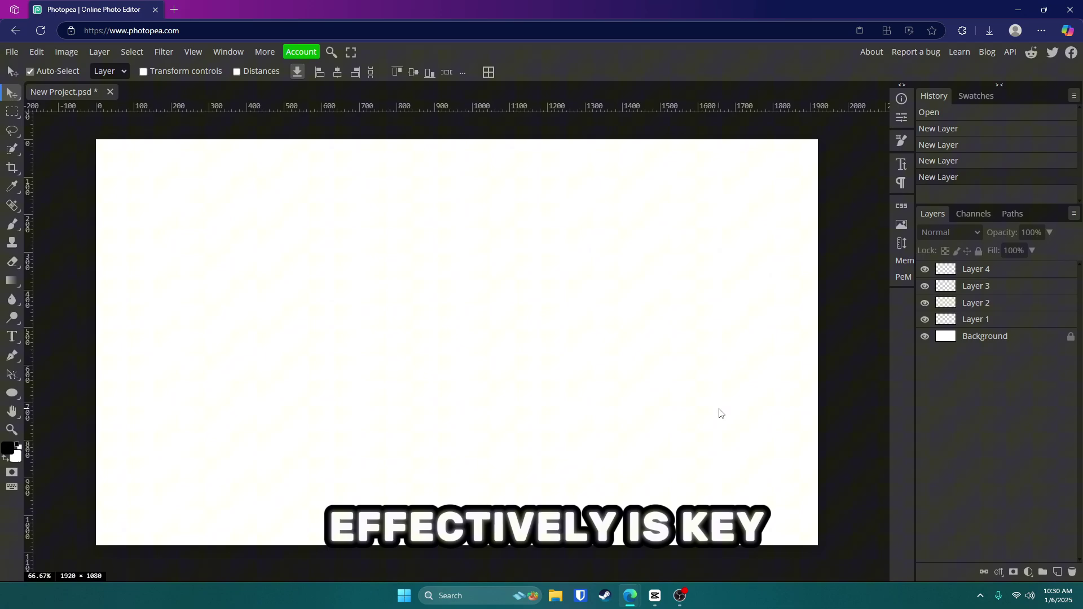
Select Layer 1 and drag a layer to a new position in the Layers stack
click(981, 321)
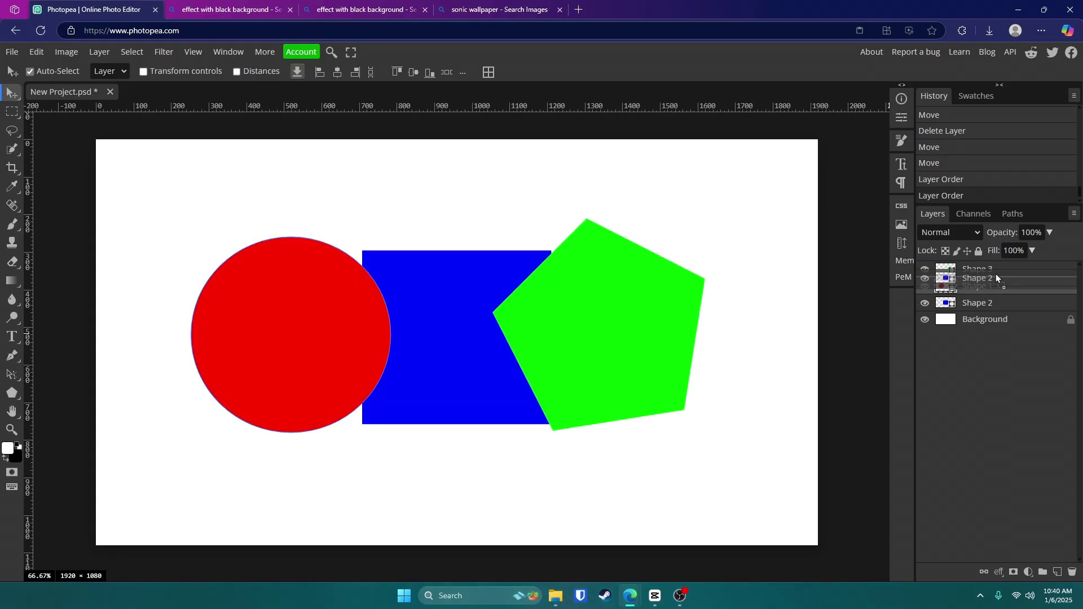
mouse_move(996, 275)
mouse_down()
mouse_move(991, 298)
mouse_move(988, 268)
mouse_move(977, 268)
mouse_up()
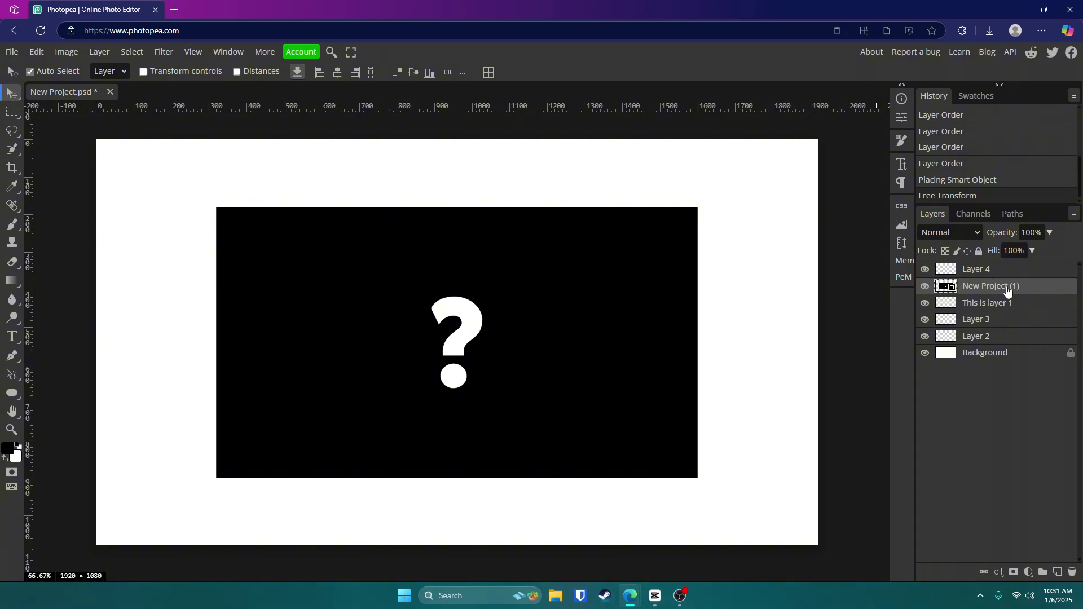
Add a white mask to the New Project (1) layer and set the brush to 428 px
click(1014, 573)
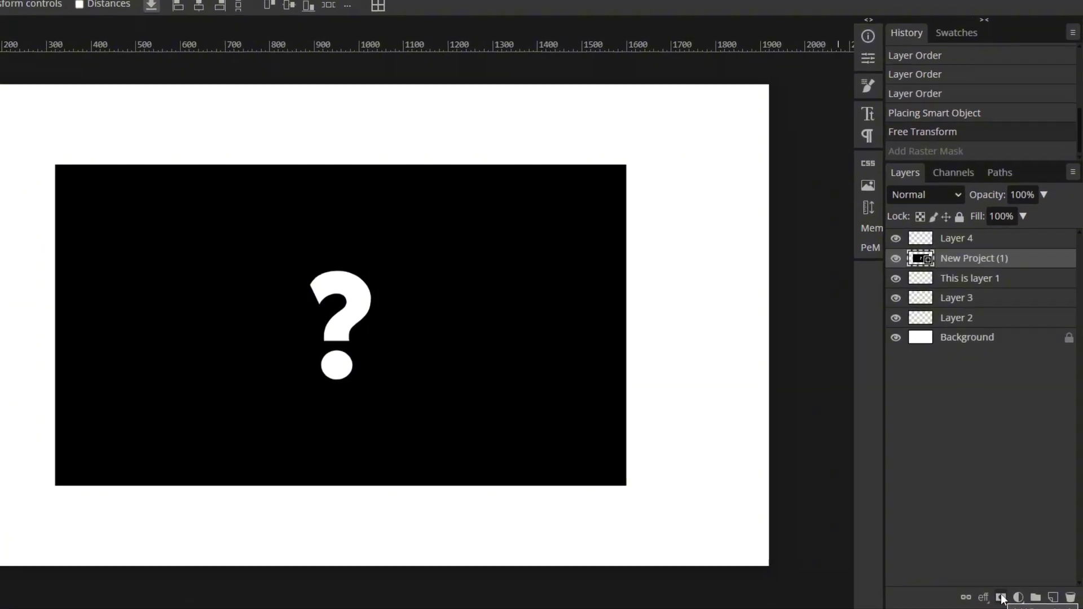
click(1000, 601)
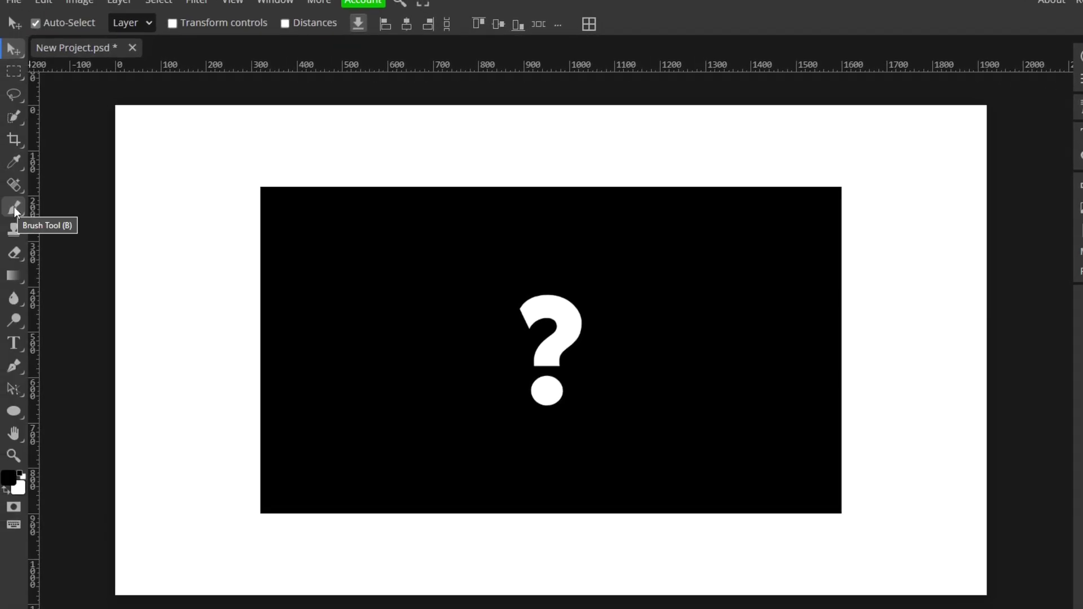
click(15, 206)
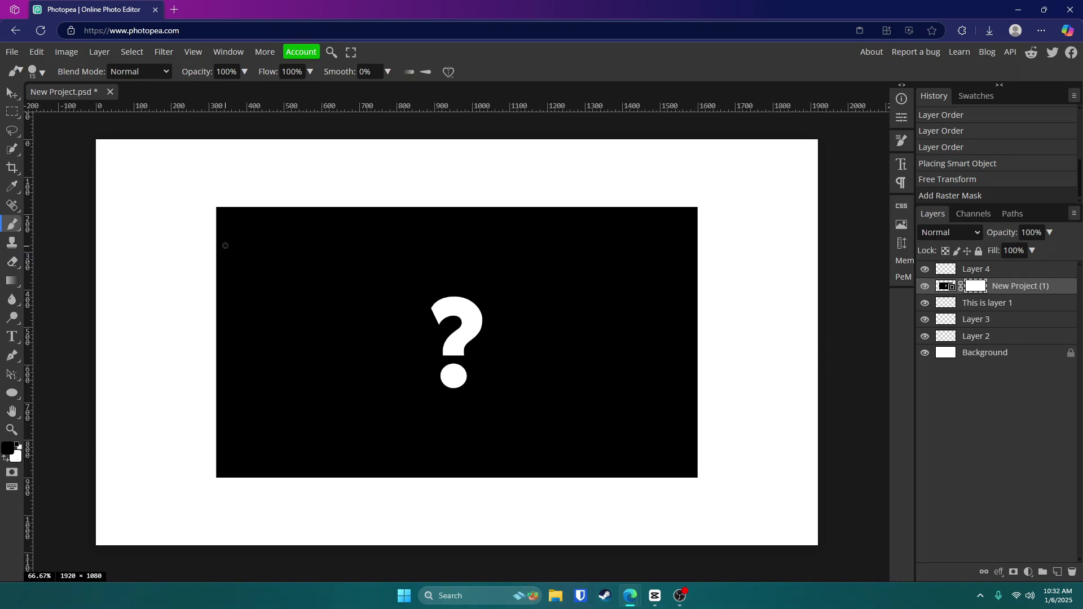
click(42, 72)
drag(120, 107, 232, 118)
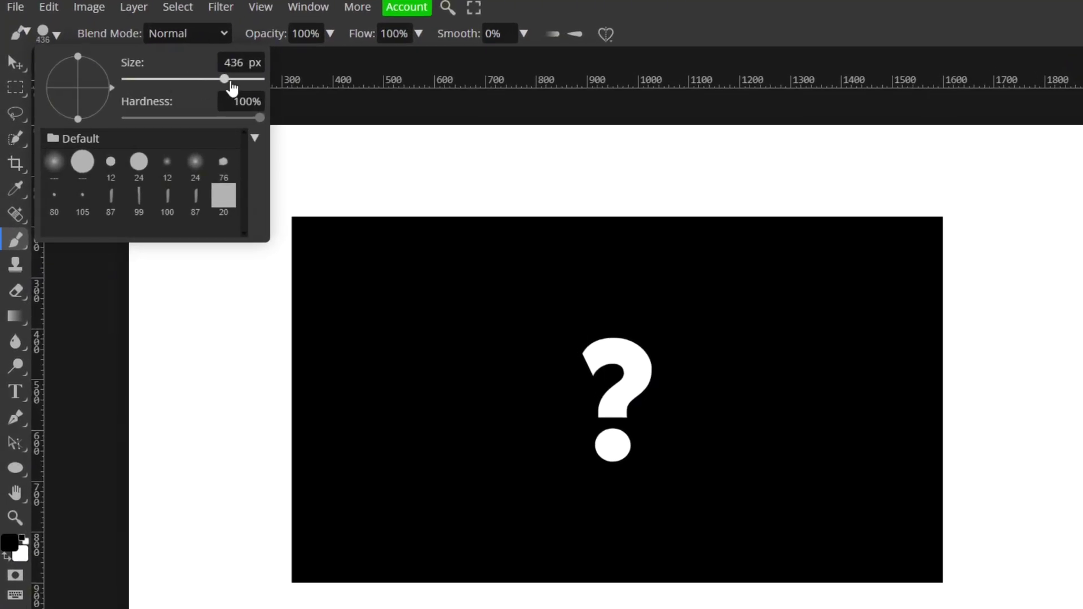
mouse_move(235, 80)
mouse_down()
mouse_move(205, 80)
mouse_move(224, 80)
mouse_up()
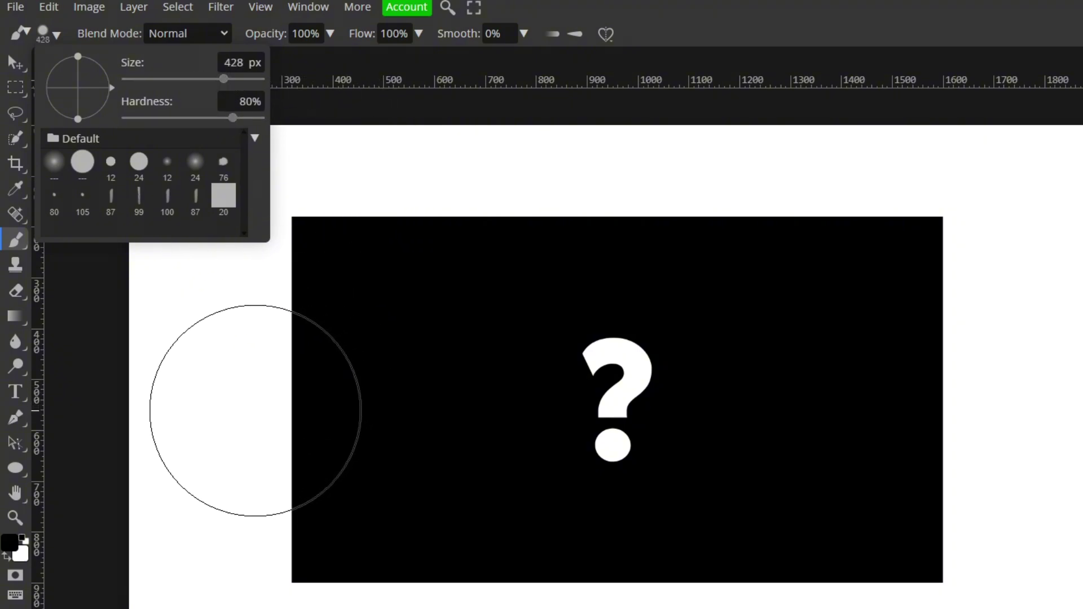
click(256, 411)
Paint a soft white stroke along the rectangle's top-left edge, undoing an initial dab
mouse_move(256, 411)
mouse_down()
mouse_move(547, 410)
mouse_move(159, 398)
mouse_move(276, 417)
mouse_move(270, 121)
mouse_move(288, 455)
mouse_move(271, 346)
mouse_move(237, 276)
mouse_move(217, 294)
mouse_up()
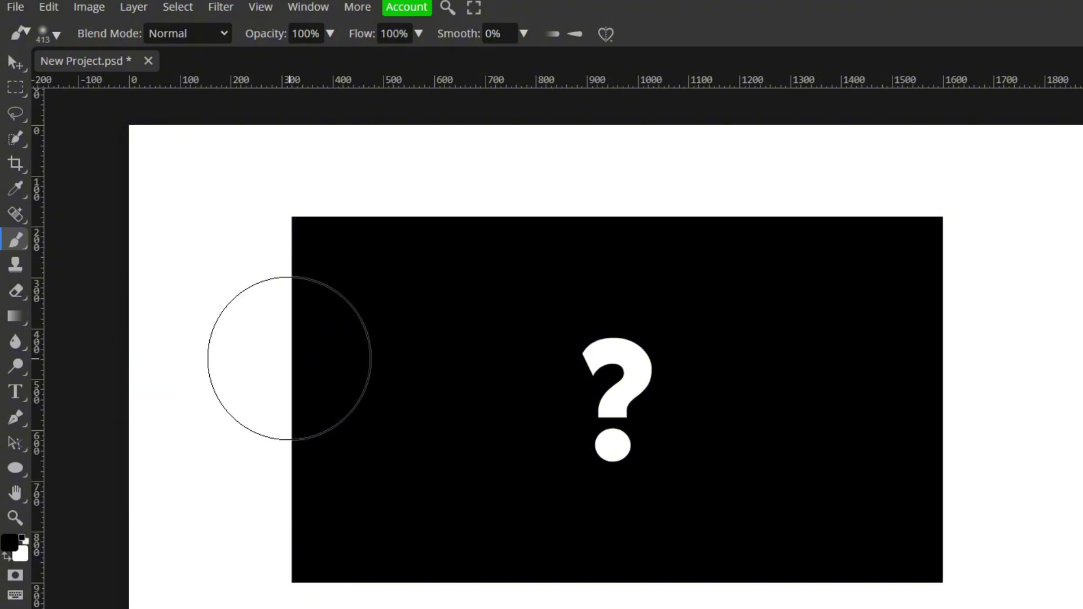
click(289, 359)
key(ctrl+z)
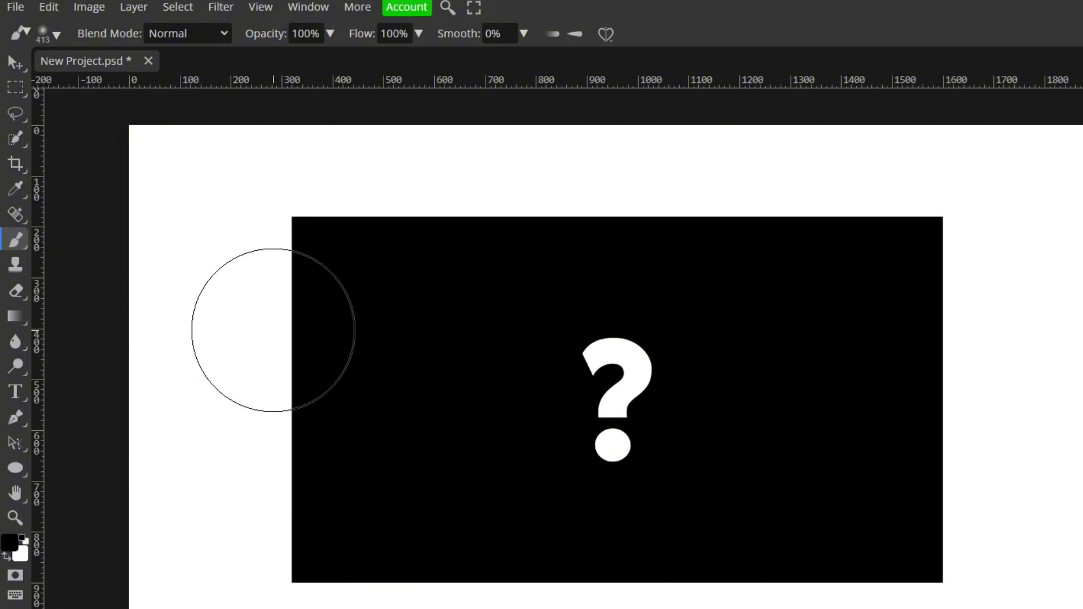
mouse_move(290, 248)
mouse_down()
mouse_move(254, 255)
mouse_move(295, 221)
mouse_move(552, 195)
mouse_move(667, 200)
mouse_move(457, 229)
mouse_move(352, 285)
mouse_move(303, 353)
mouse_move(323, 509)
mouse_move(577, 604)
mouse_move(778, 591)
mouse_move(933, 540)
mouse_move(945, 337)
mouse_move(689, 186)
mouse_up()
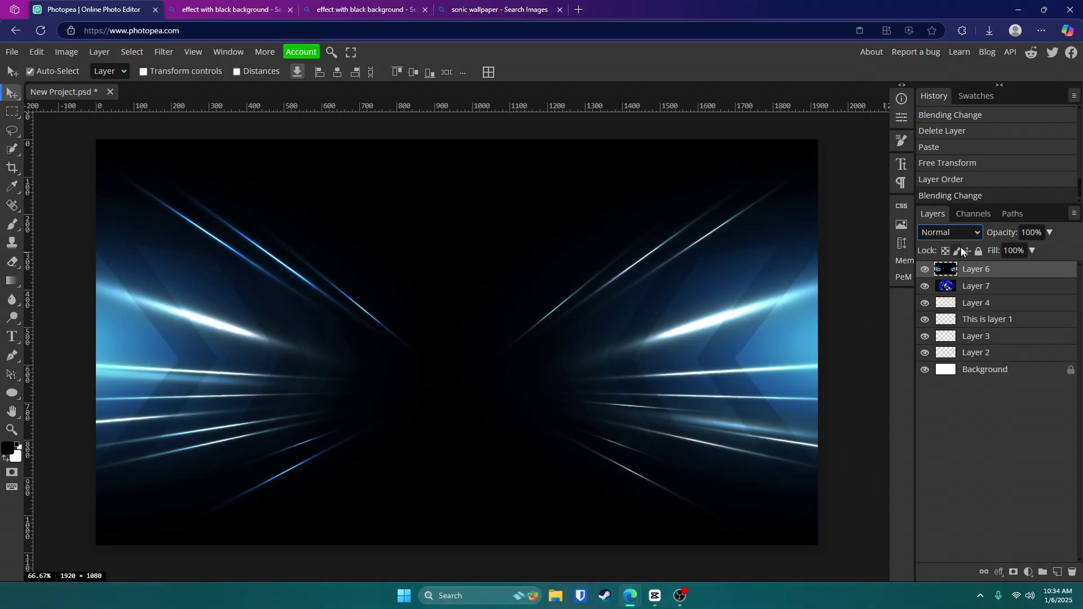
Try Screen, Multiply, Color Dodge and Overlay blend modes on Layer 6
click(970, 234)
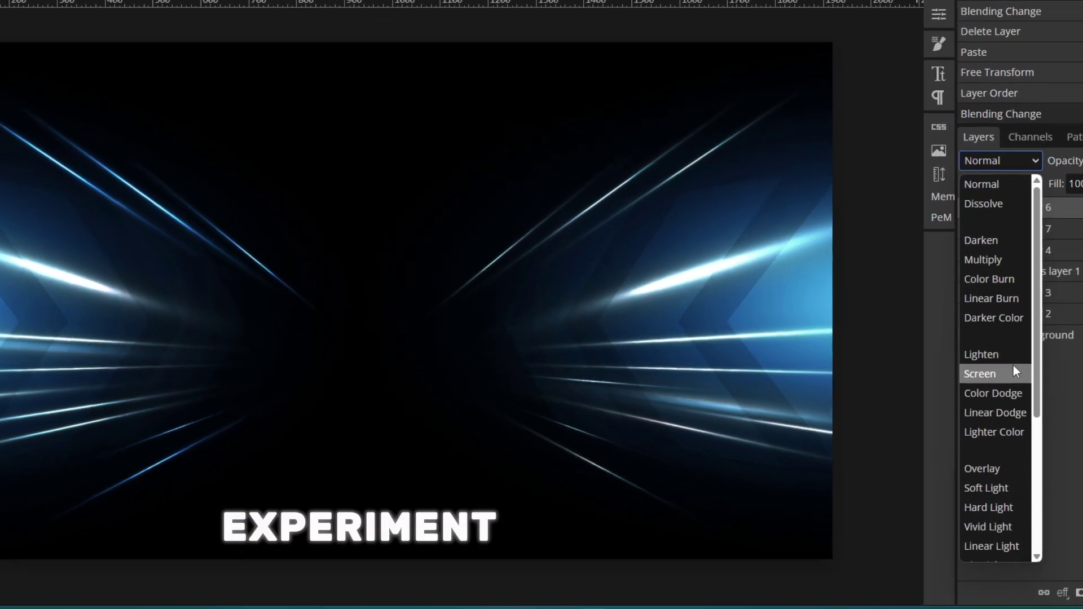
click(1019, 367)
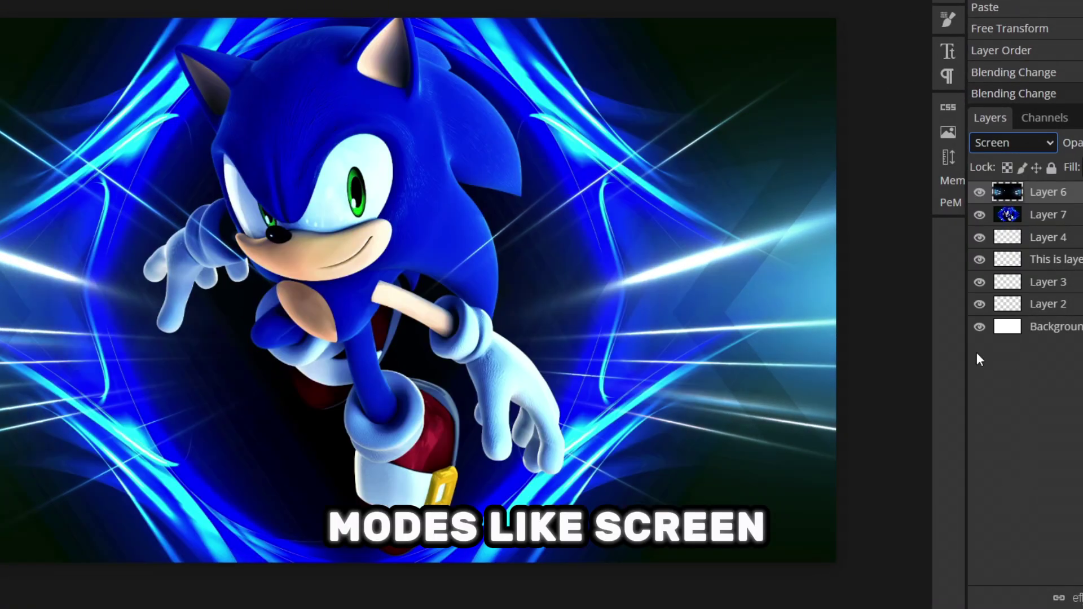
click(983, 145)
click(995, 247)
click(1004, 143)
click(1009, 389)
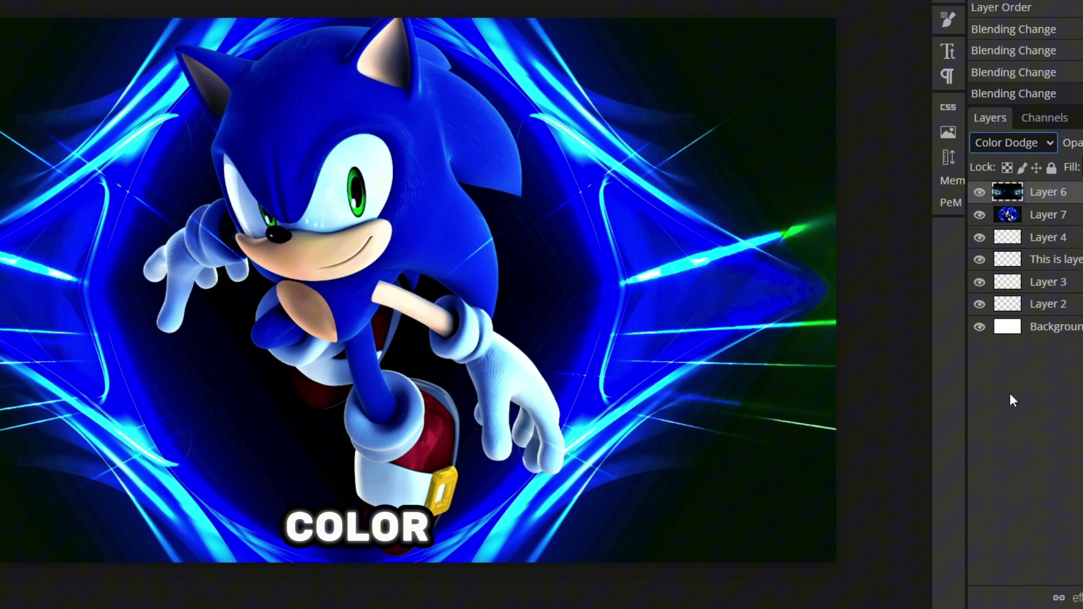
click(1013, 144)
click(1010, 468)
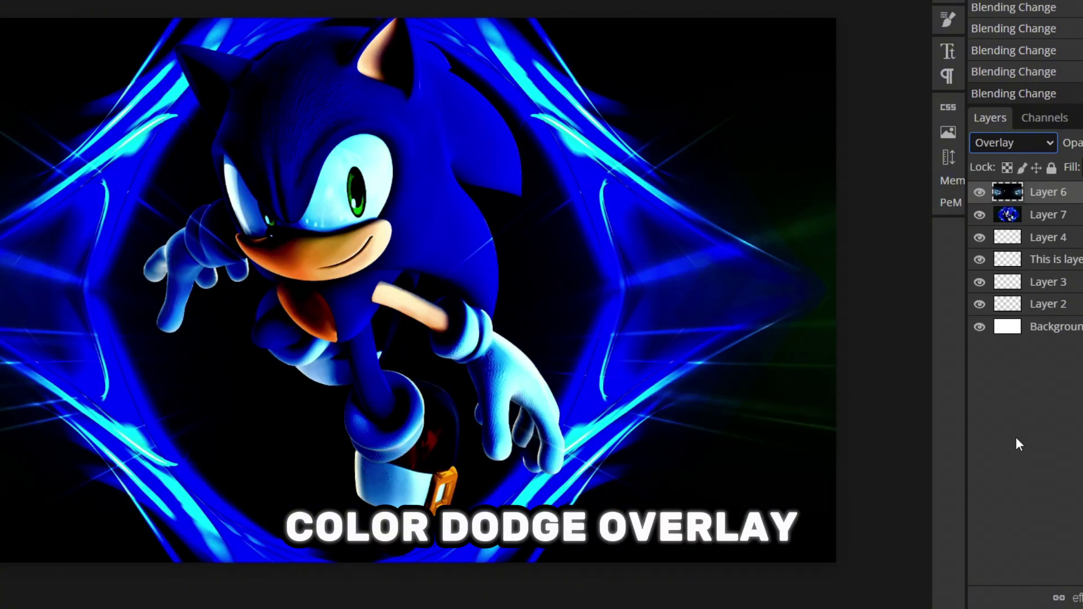
Return Layer 6 to Screen, test Normal, then undo back to Screen
click(1025, 142)
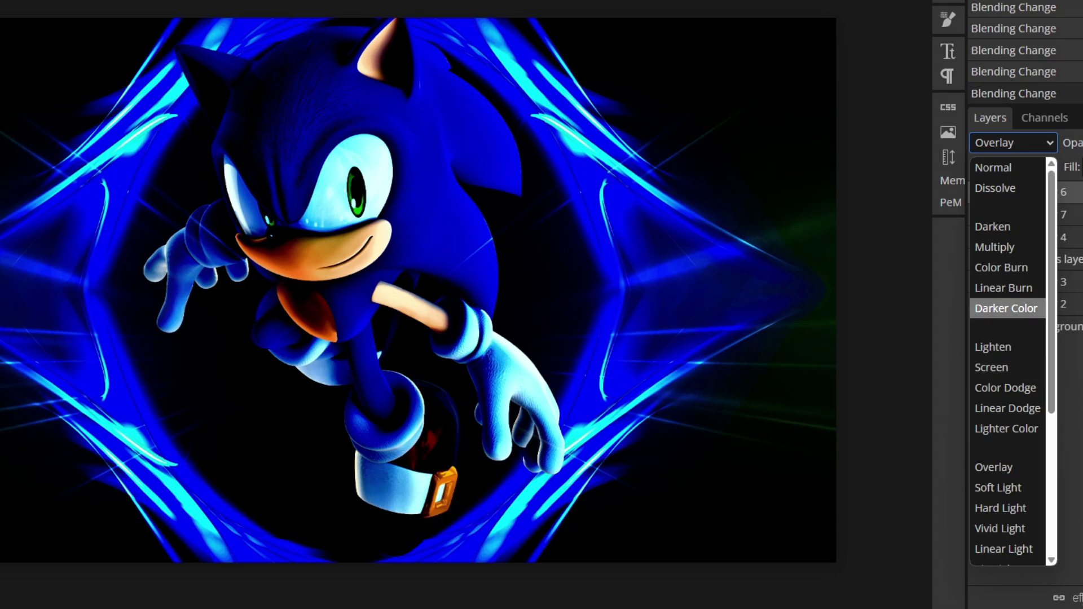
click(1013, 367)
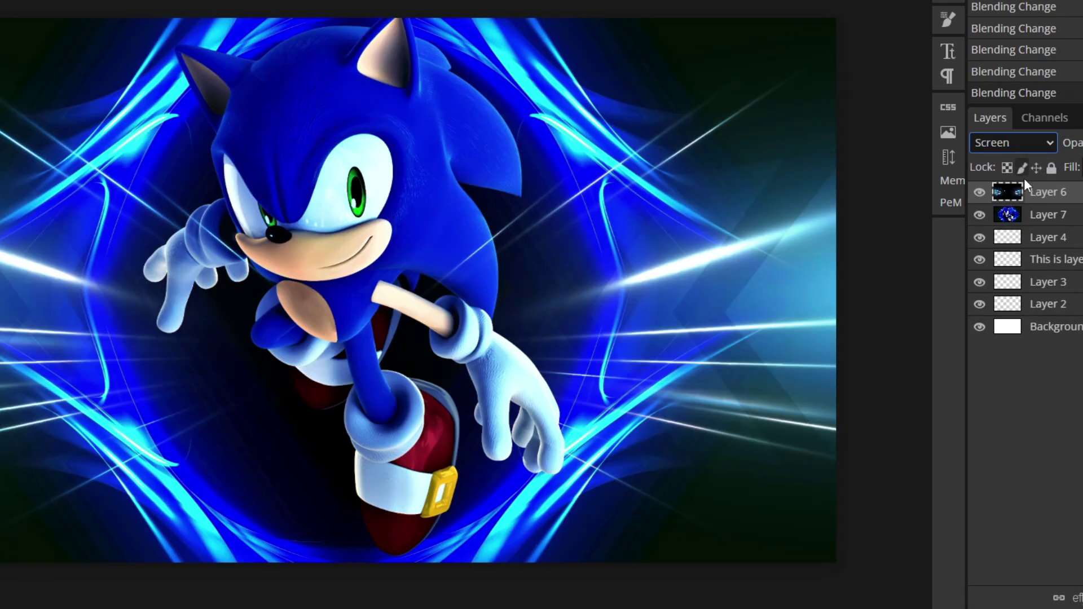
click(1010, 148)
click(1007, 164)
key(ctrl+z)
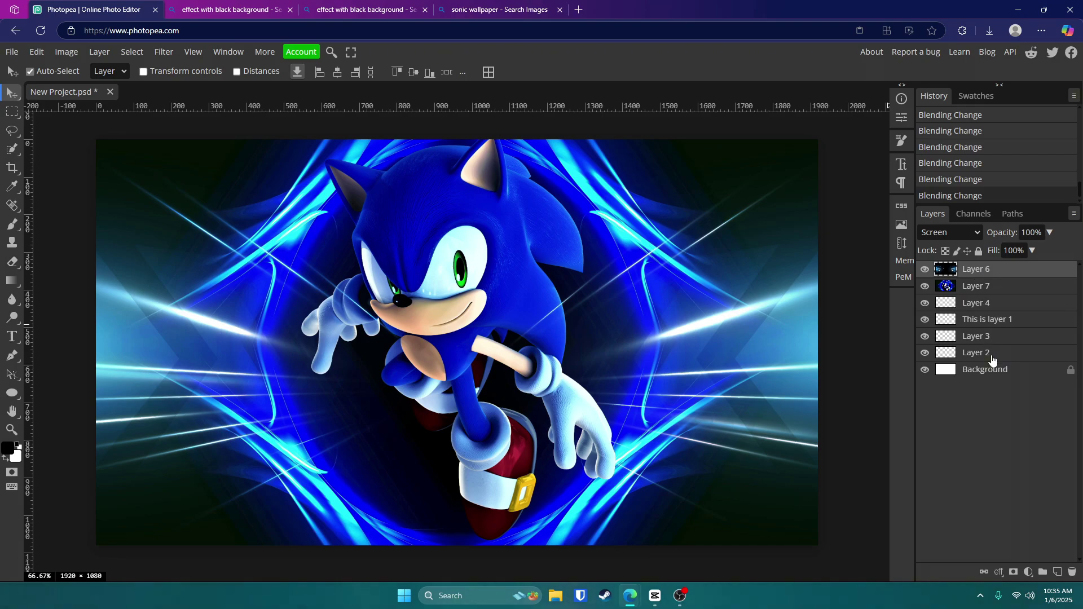
Group Layers 6 through 2, convert the group to a smart object, and undo the brush stroke
shift+click(1010, 356)
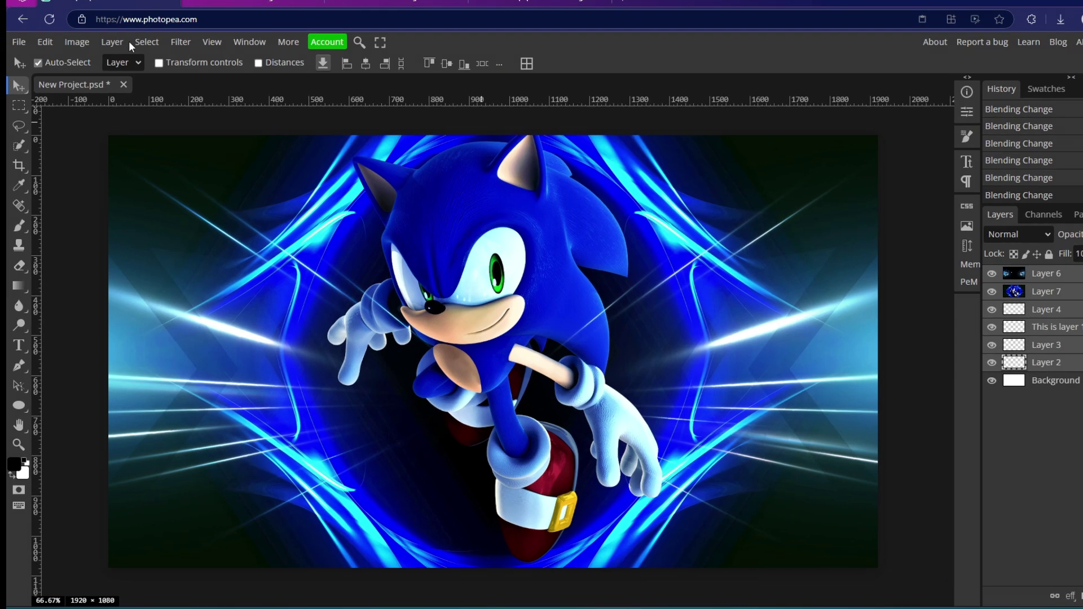
click(99, 51)
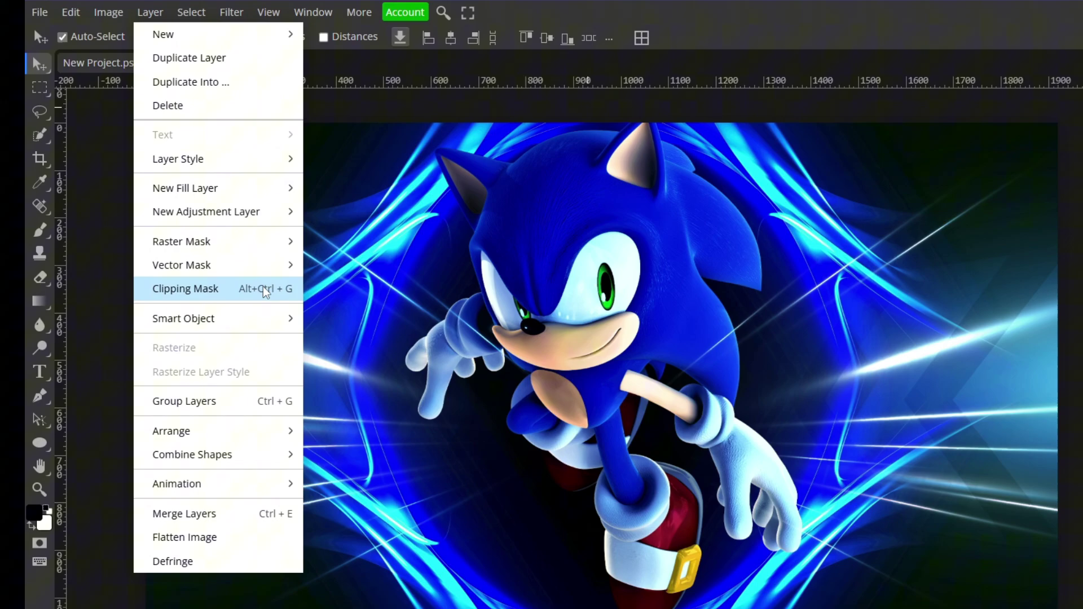
click(246, 407)
right_click(941, 283)
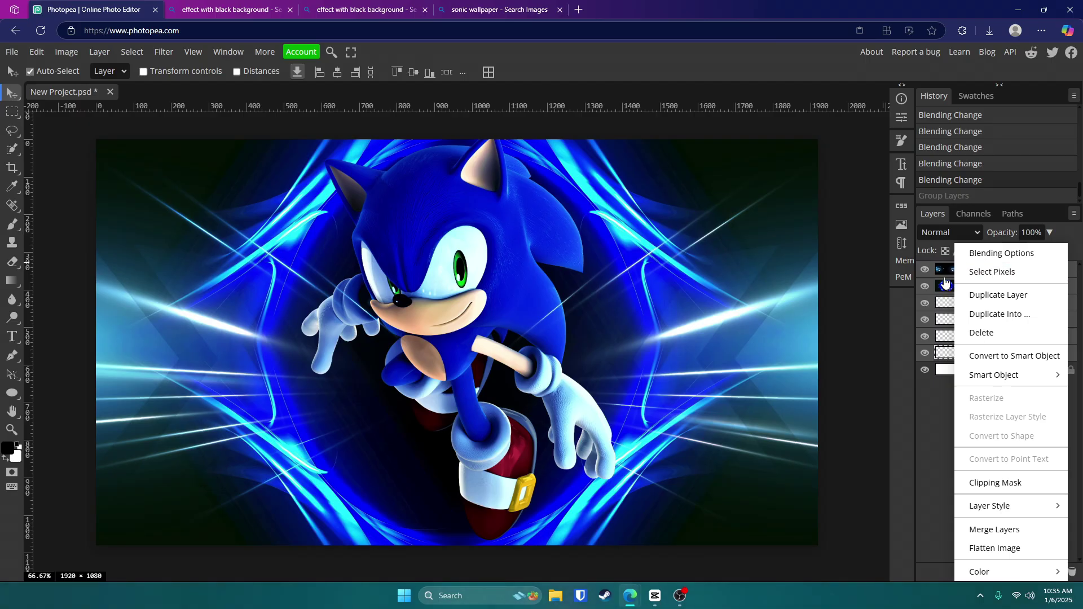
click(1045, 359)
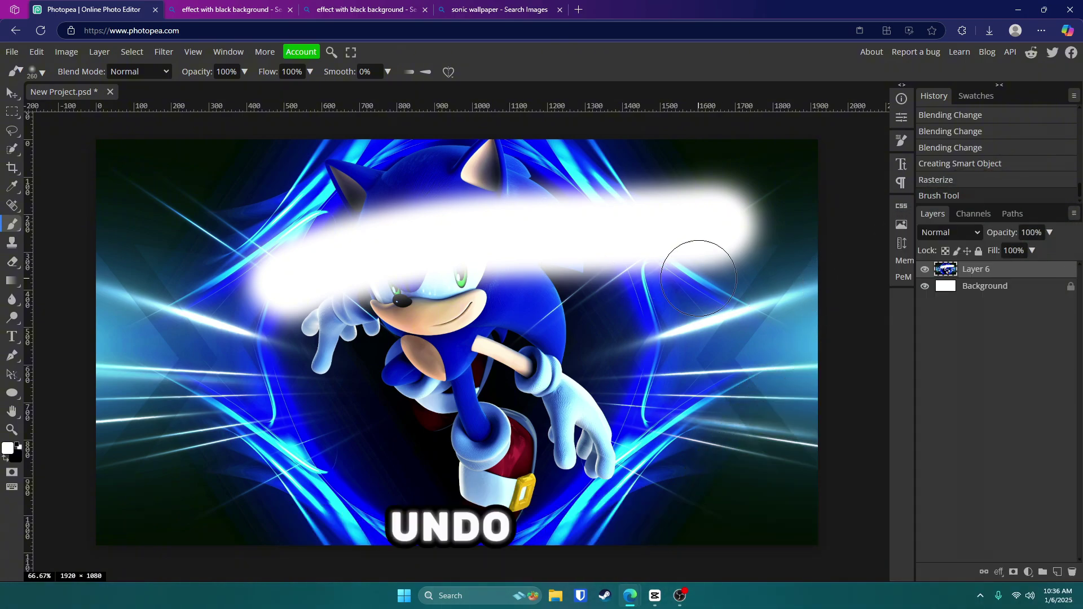
key(ctrl+z)
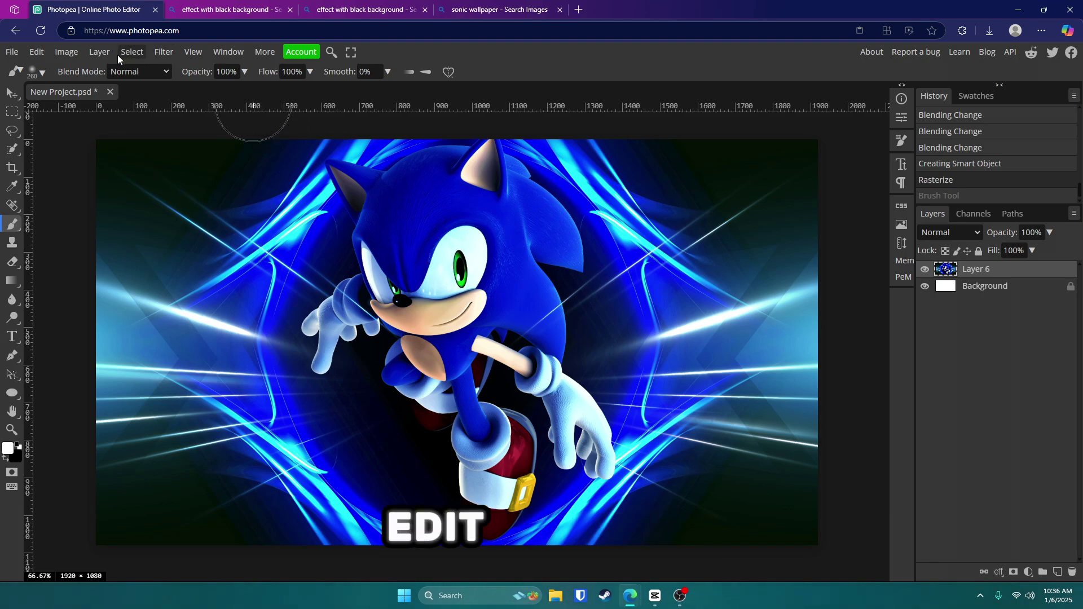
click(37, 52)
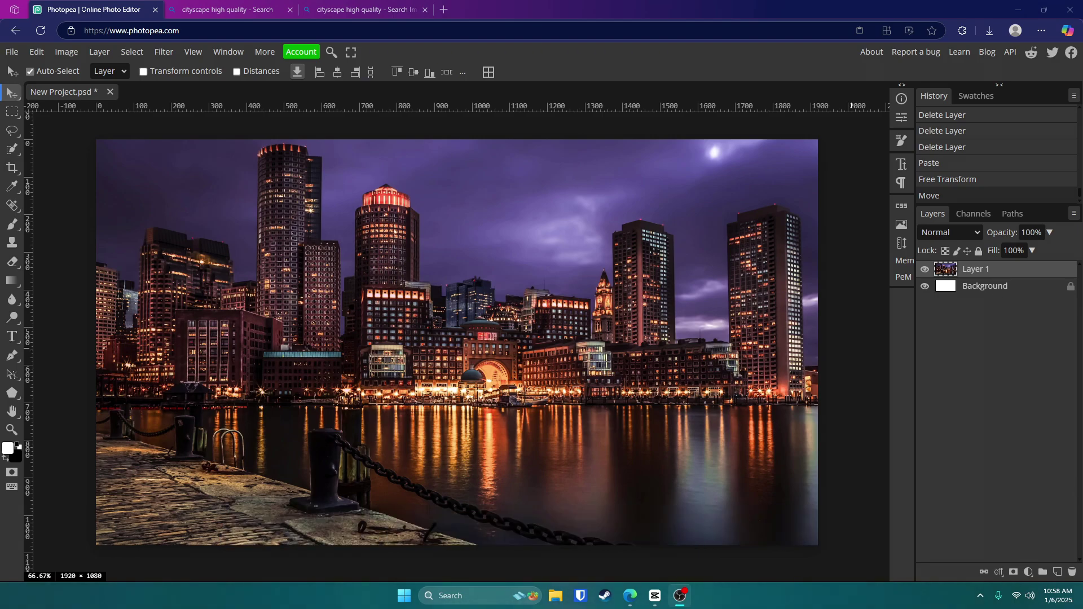
Add a Brightness/Contrast adjustment layer to the cityscape
click(1028, 572)
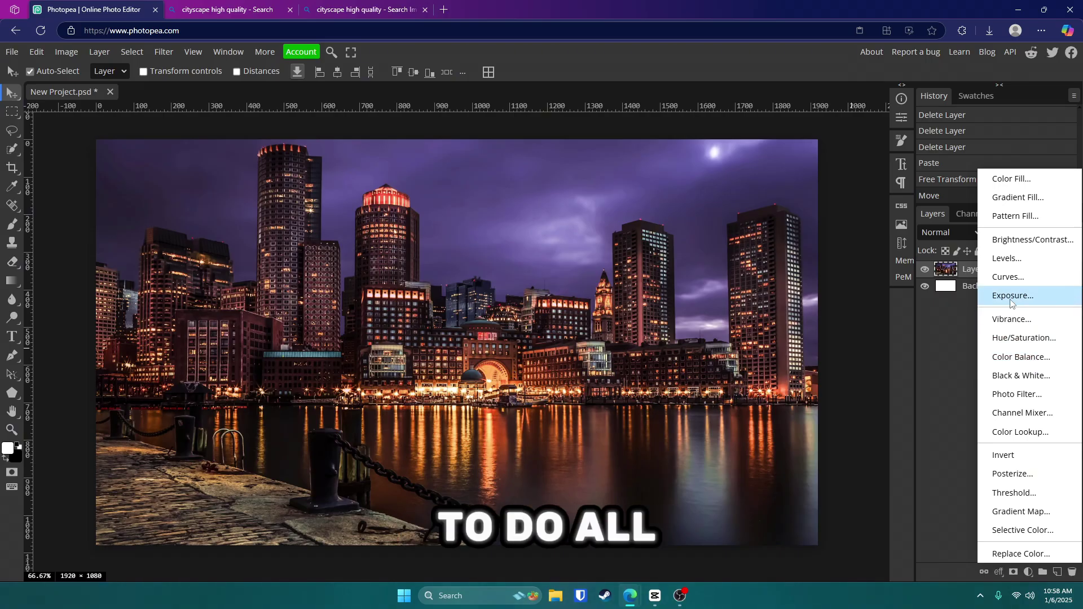
click(935, 296)
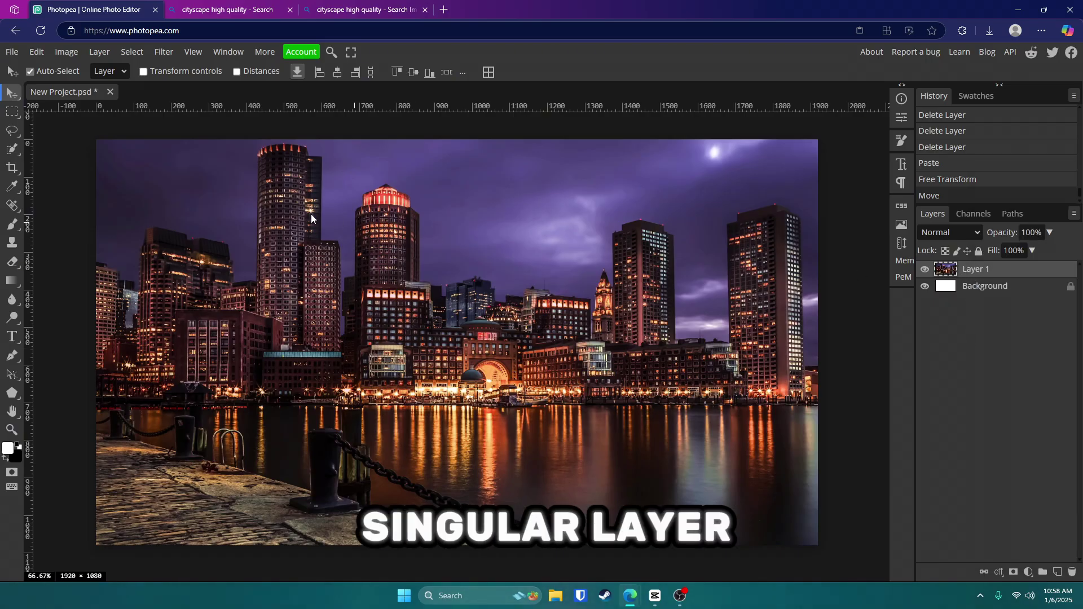
click(62, 53)
mouse_move(112, 92)
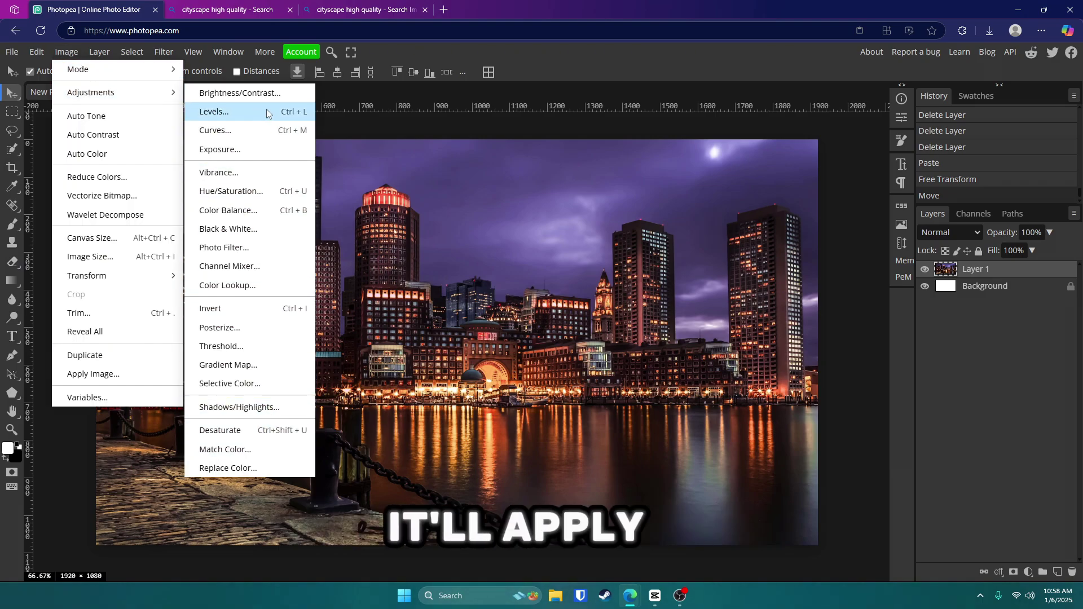
click(1015, 337)
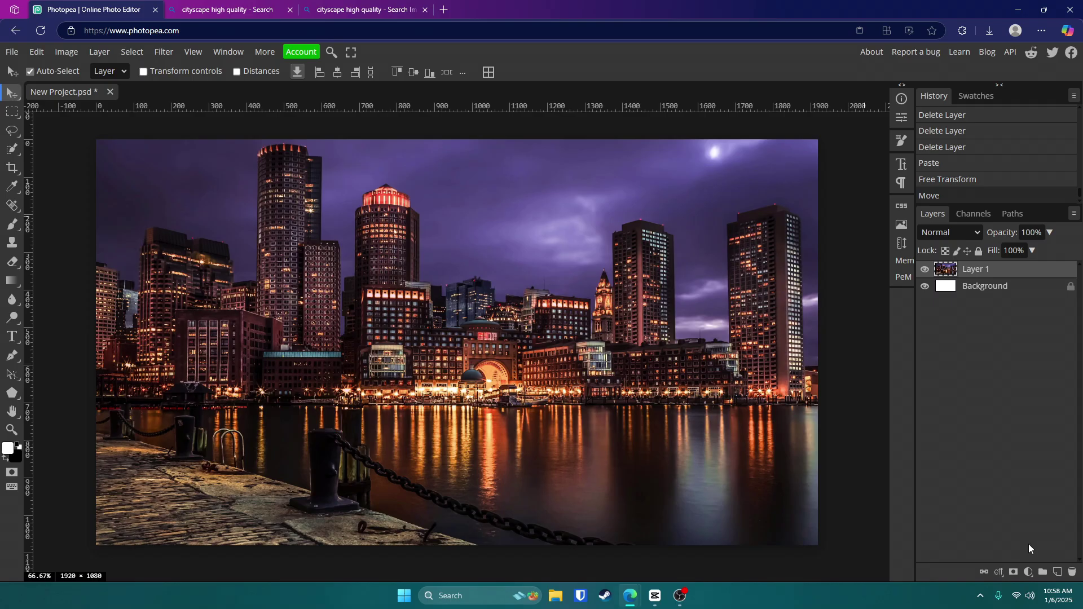
click(1028, 572)
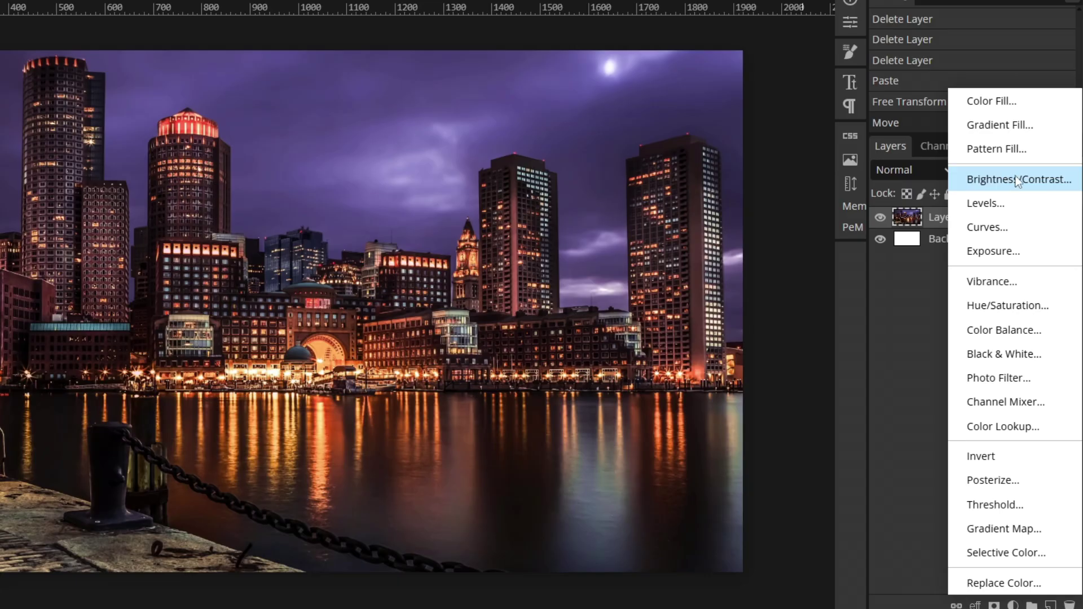
click(1017, 179)
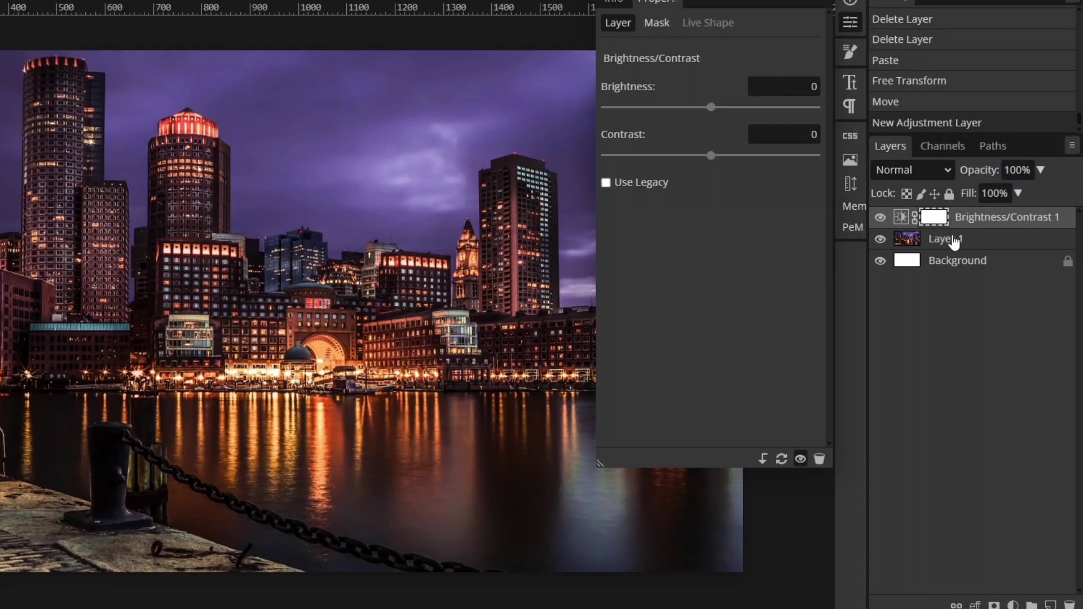
Add three empty layers above the Background layer
click(968, 265)
click(1049, 603)
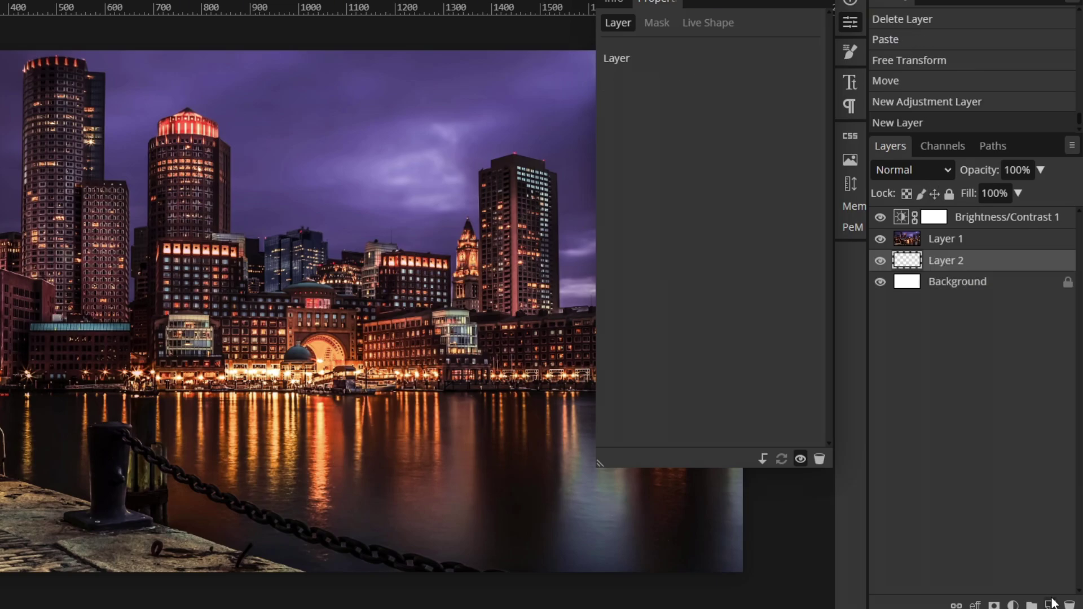
click(1049, 601)
click(1047, 601)
Move Brightness/Contrast 1 above Layer 1 and raise brightness to 66
click(971, 239)
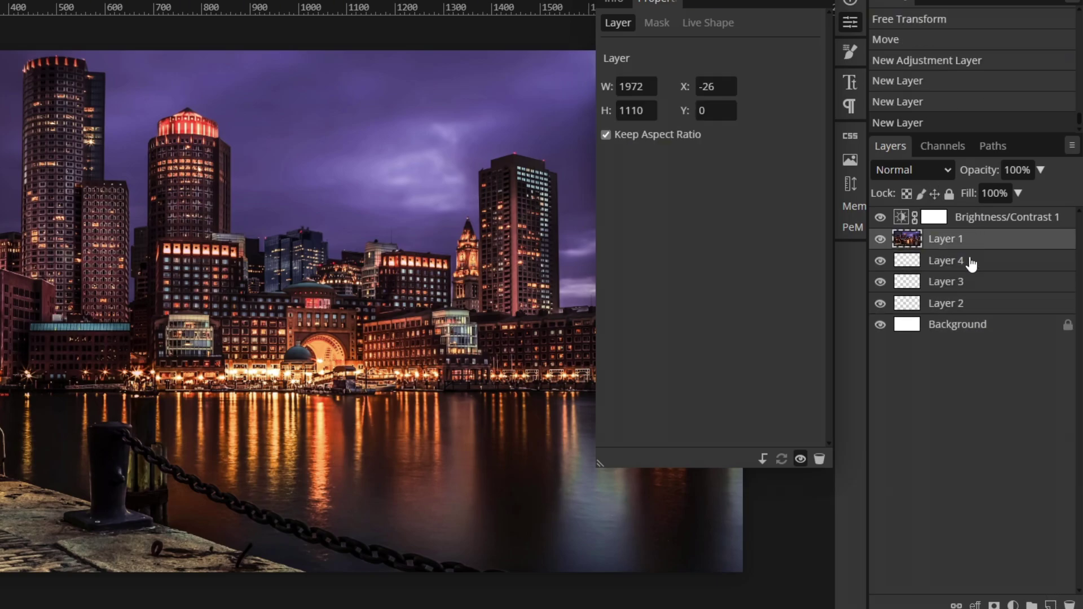
drag(1006, 219, 948, 214)
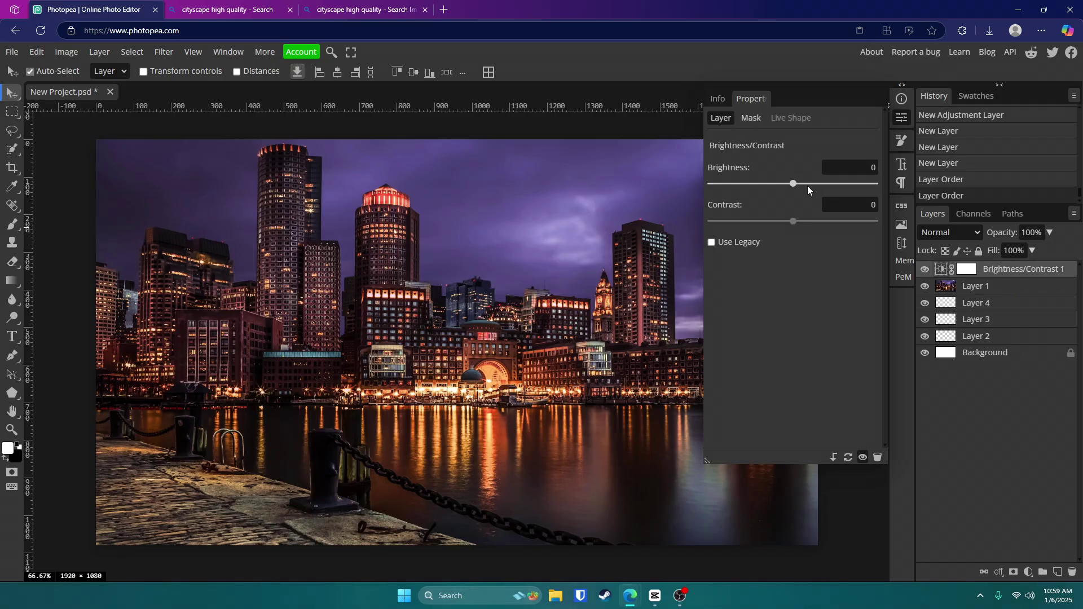
drag(798, 183, 830, 188)
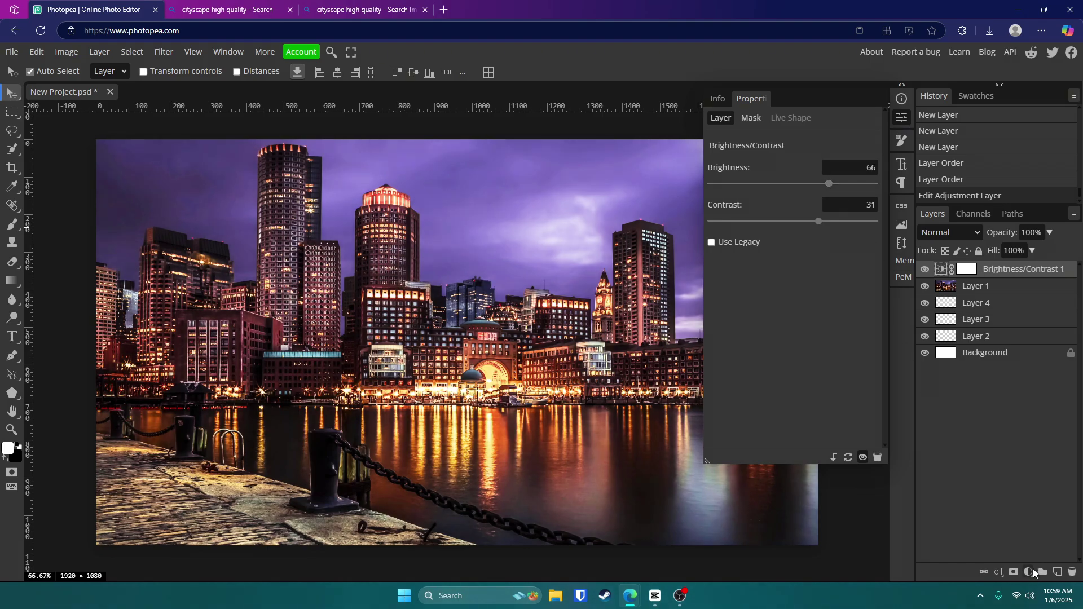
Add a Curves layer, nudge its upper point up and set a shadow point at 64/53
click(1032, 572)
click(1007, 277)
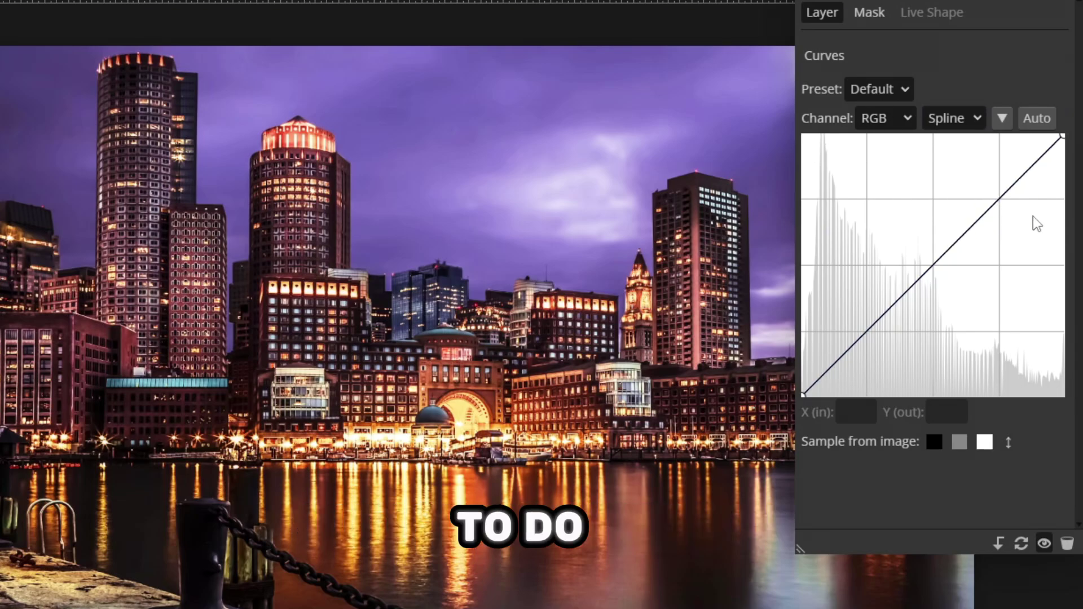
drag(1000, 198, 1000, 190)
click(877, 323)
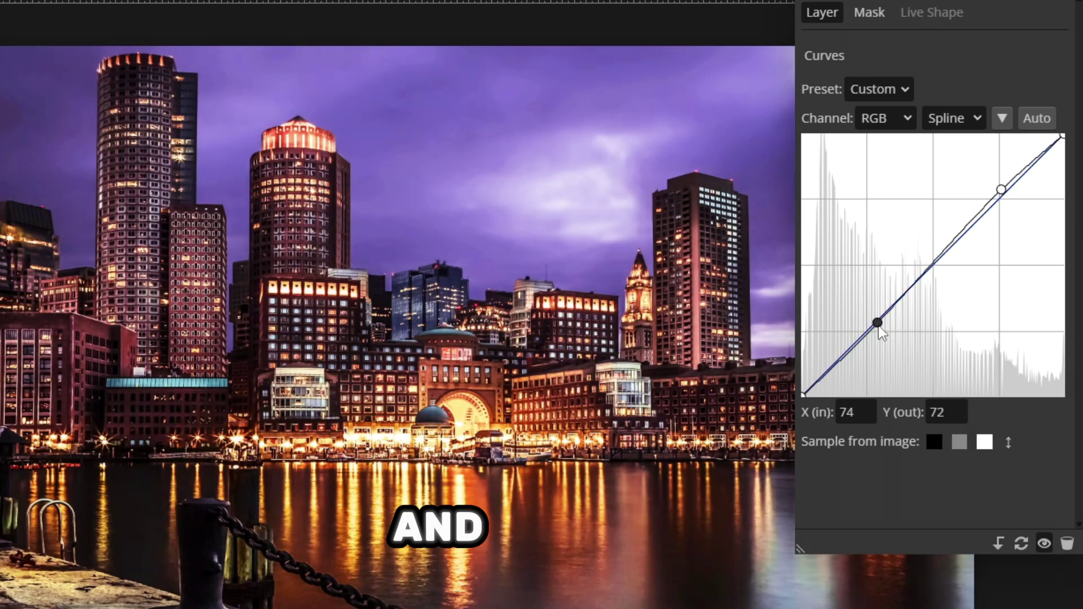
drag(878, 323, 868, 342)
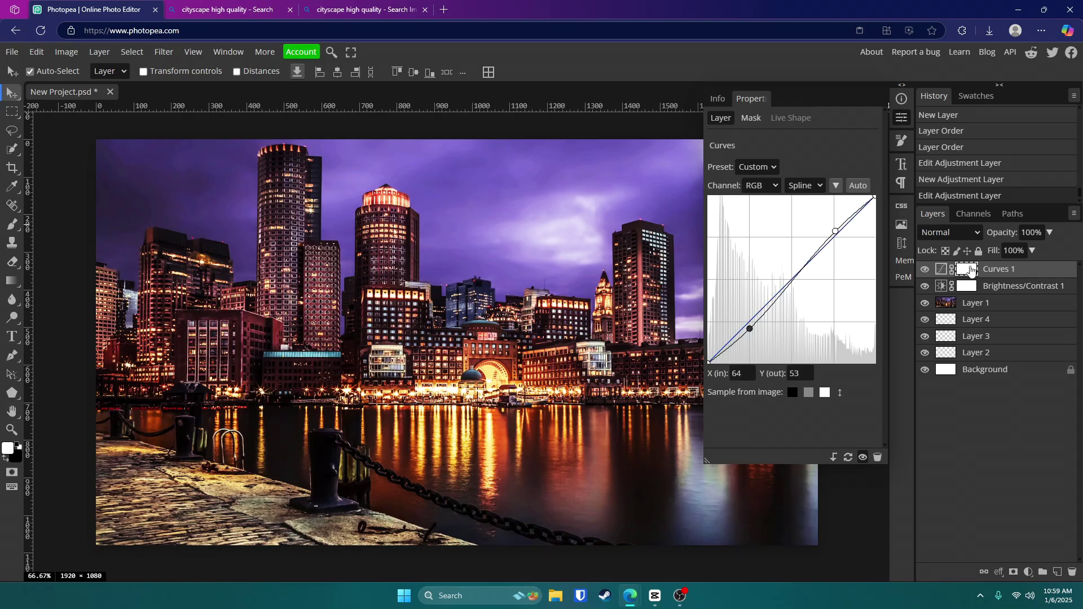
Undo a stray vector mask, choose the Brush tool and reselect the Curves 1 layer
click(1013, 573)
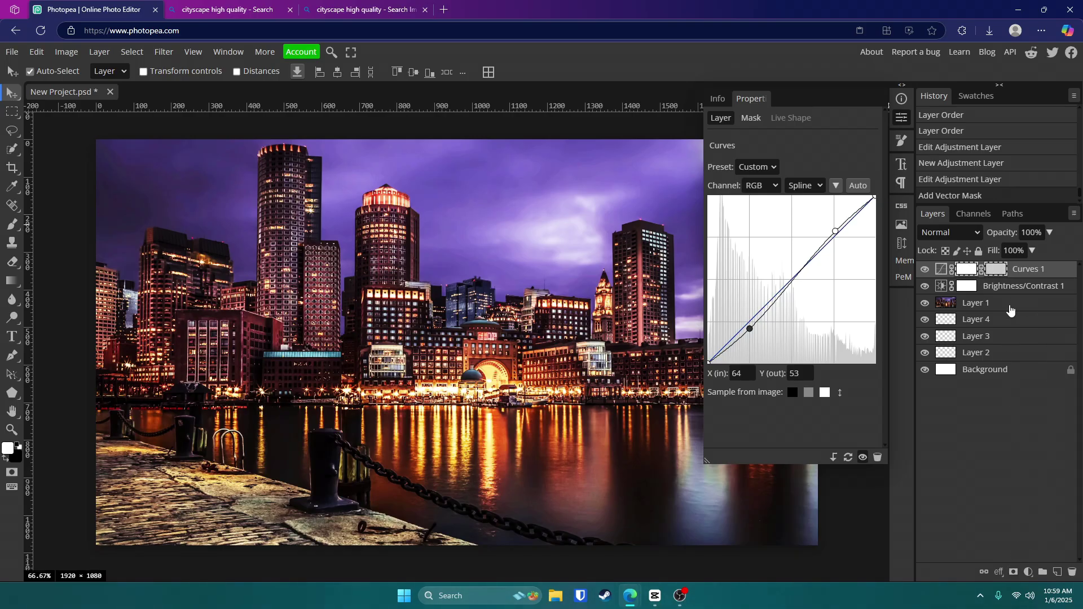
click(13, 224)
key(ctrl+z)
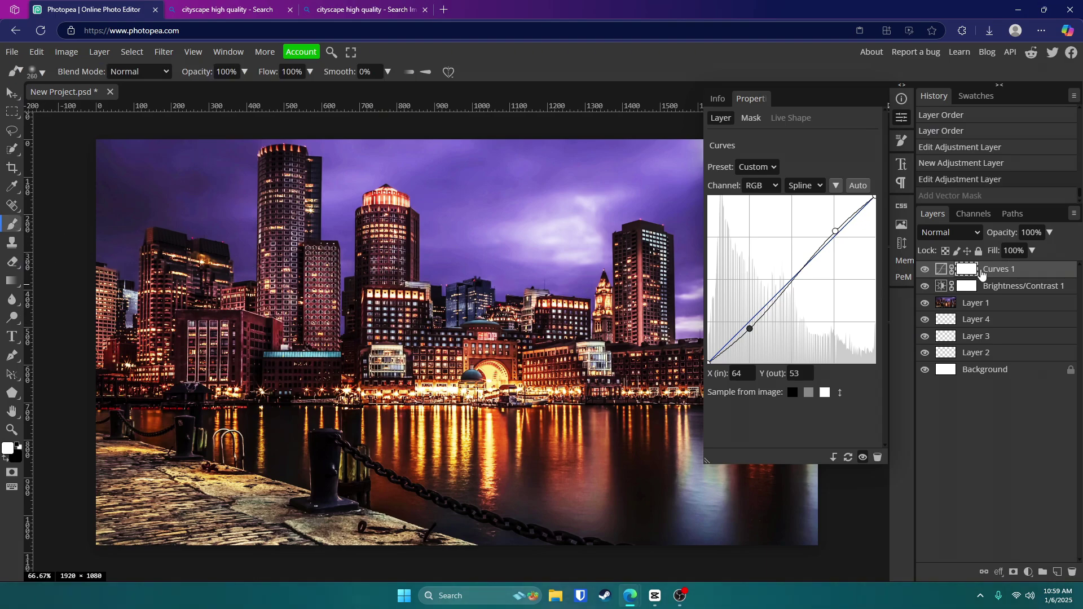
click(986, 289)
click(969, 276)
Paint black dabs on the Curves 1 mask with an enlarged brush, then one white dab
key(x)
key(bracketright)
key(bracketright)
key(bracketright)
key(bracketright)
key(bracketright)
click(300, 308)
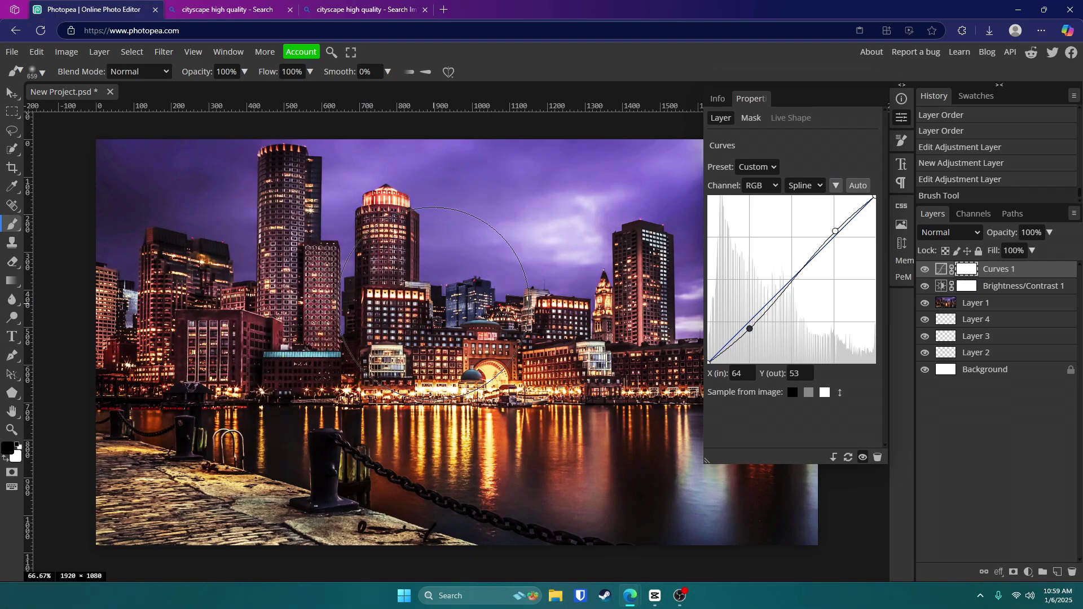
click(432, 432)
click(457, 436)
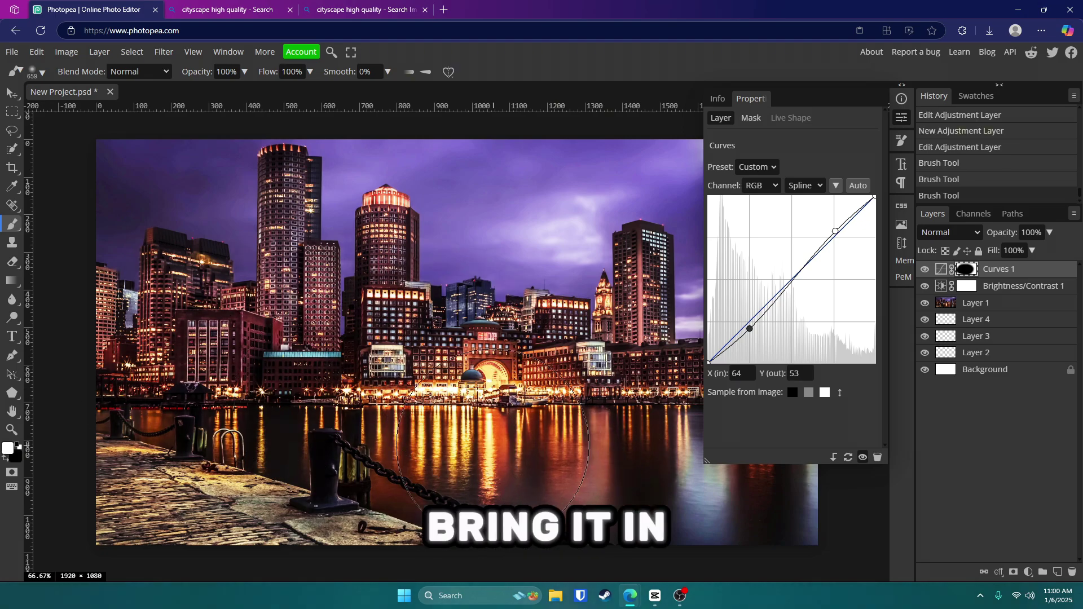
click(482, 440)
key(x)
click(498, 298)
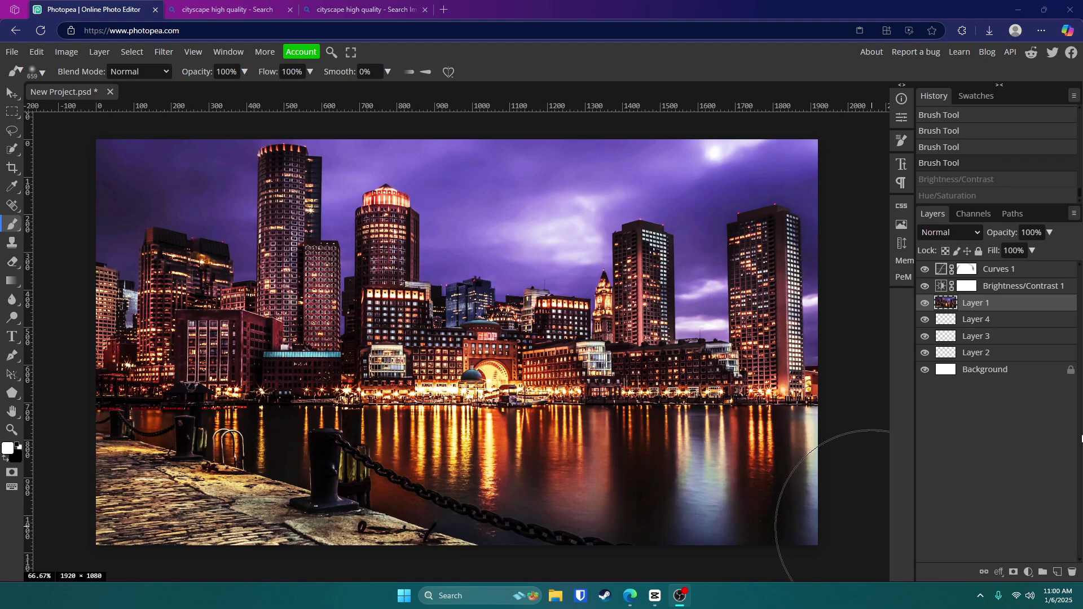
Add Hue/Saturation adjustment layers and shift the image's hue to 24
click(964, 461)
click(1028, 573)
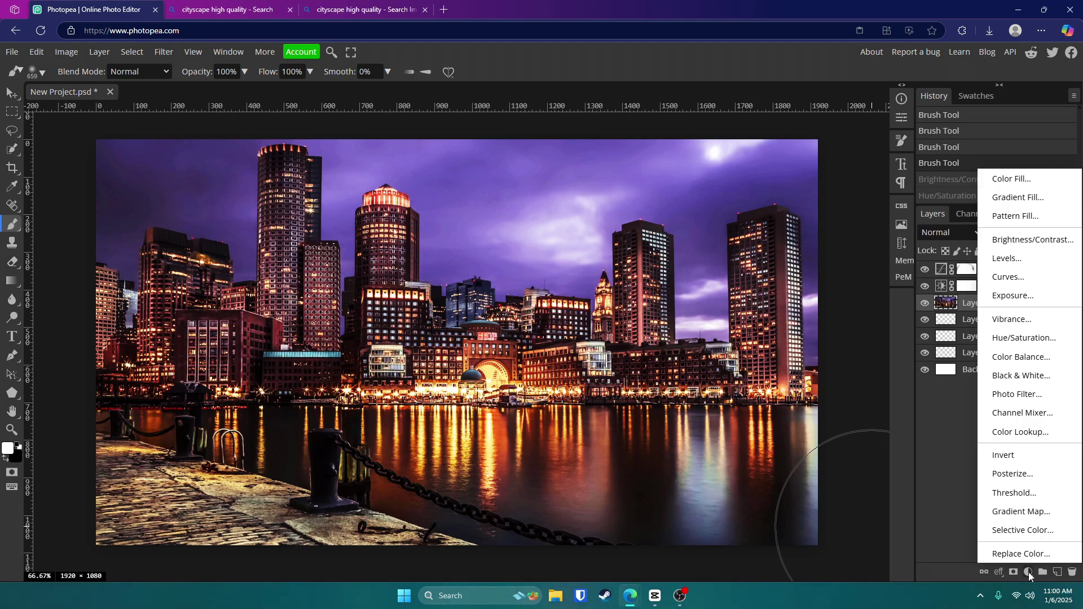
click(982, 336)
drag(799, 202, 834, 206)
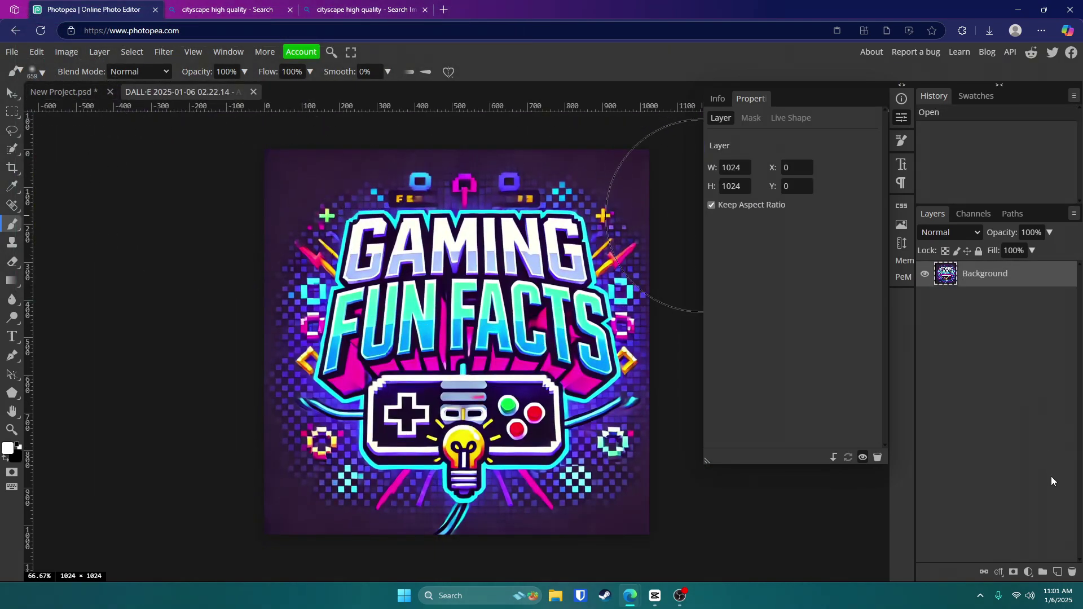
click(1028, 572)
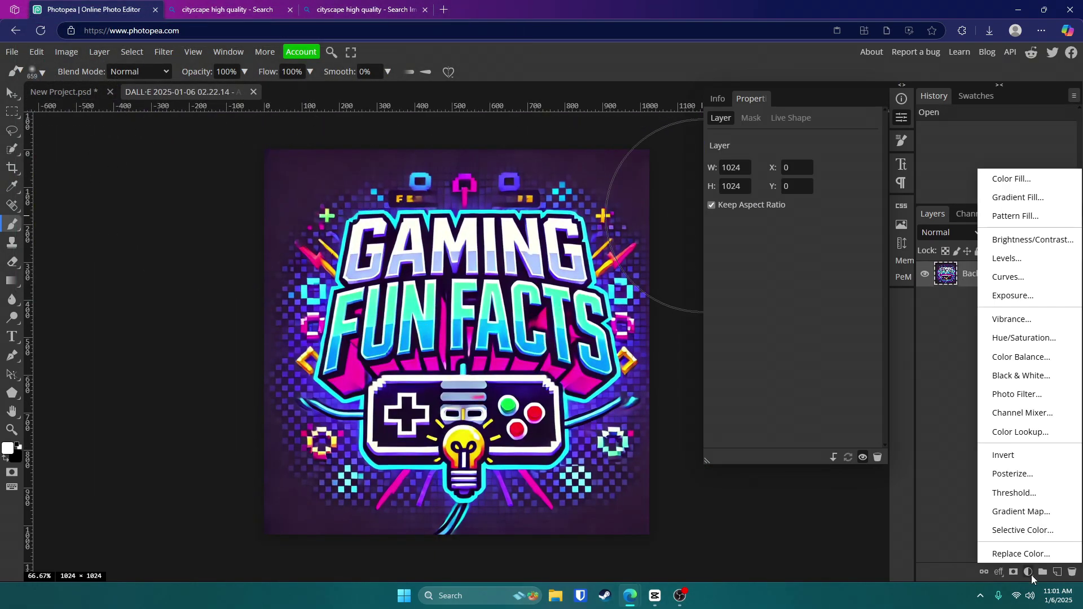
click(982, 336)
mouse_move(793, 202)
mouse_down()
mouse_move(851, 210)
mouse_move(778, 216)
mouse_up()
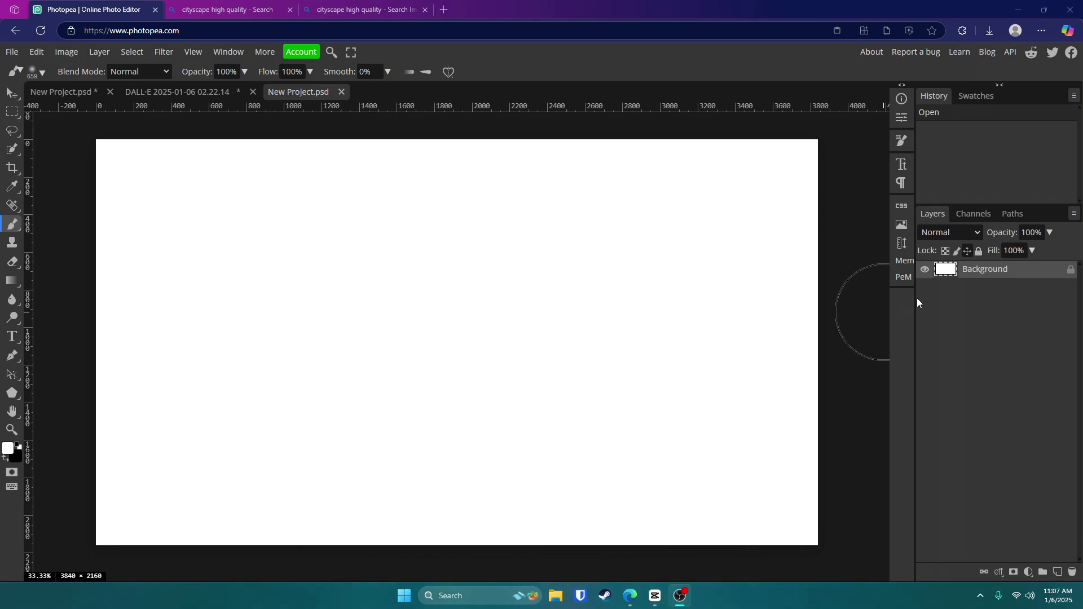
Enable a Color Overlay on Background at Normal blending and 100% opacity
double_click(1027, 274)
drag(243, 144, 708, 126)
click(576, 282)
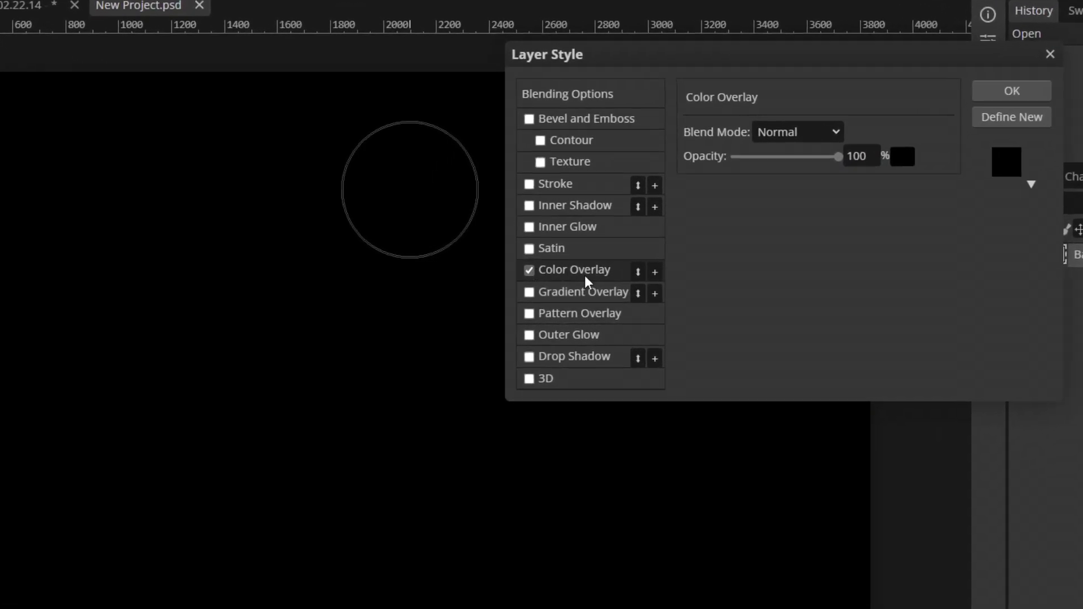
click(783, 135)
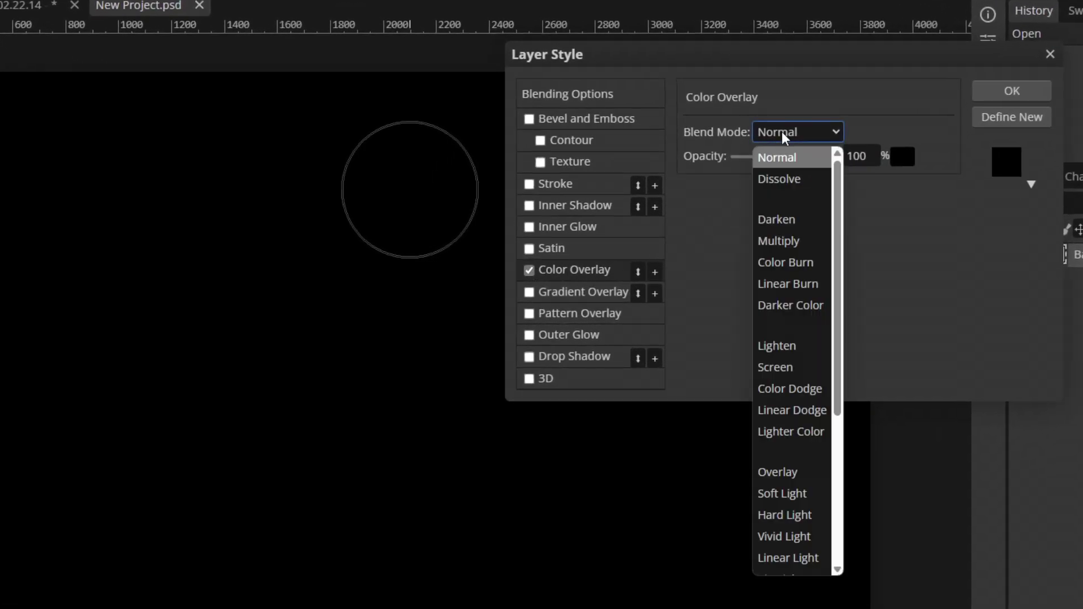
click(825, 112)
mouse_move(837, 158)
mouse_down()
mouse_move(737, 159)
mouse_move(841, 158)
mouse_up()
Pick golden yellow as the Color Overlay colour
click(905, 162)
click(183, 299)
click(202, 235)
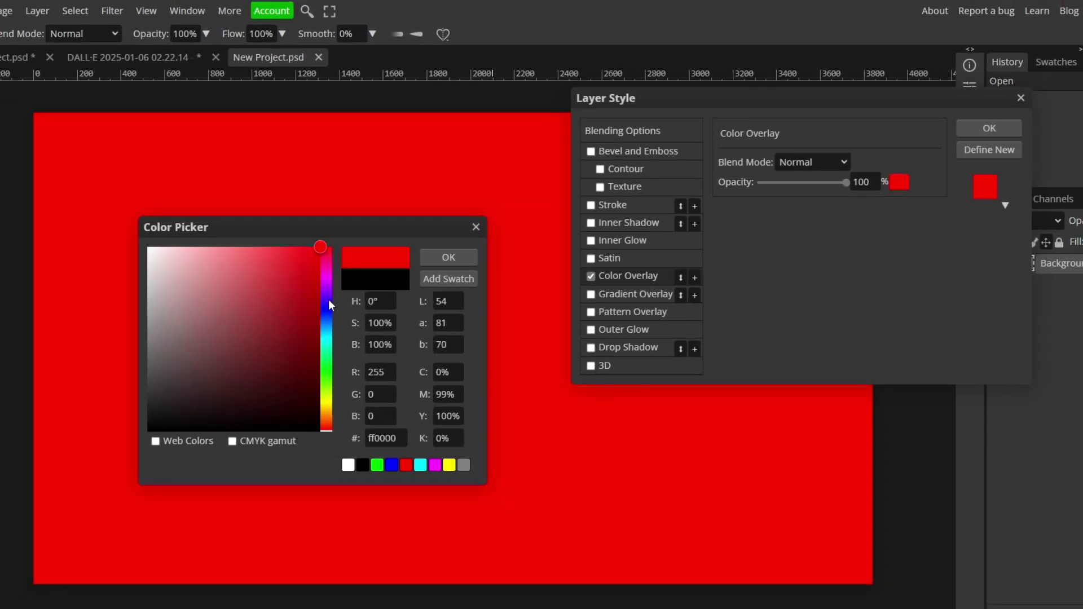
drag(211, 299, 210, 313)
drag(327, 322, 327, 405)
click(449, 257)
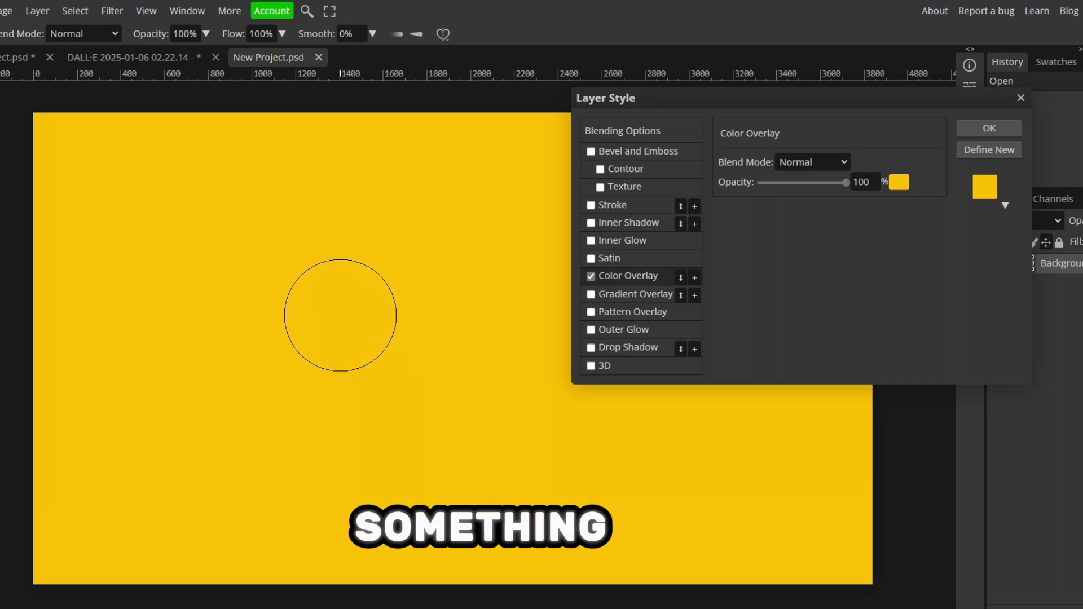
Replace the Color Overlay with a Gradient Overlay and open its gradient for editing
click(591, 276)
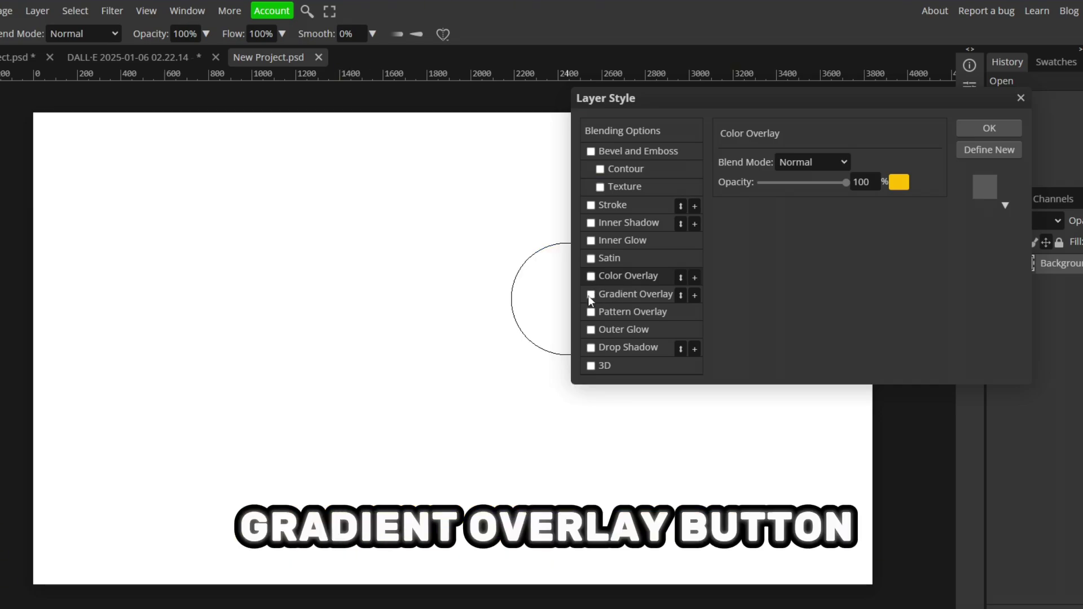
click(591, 295)
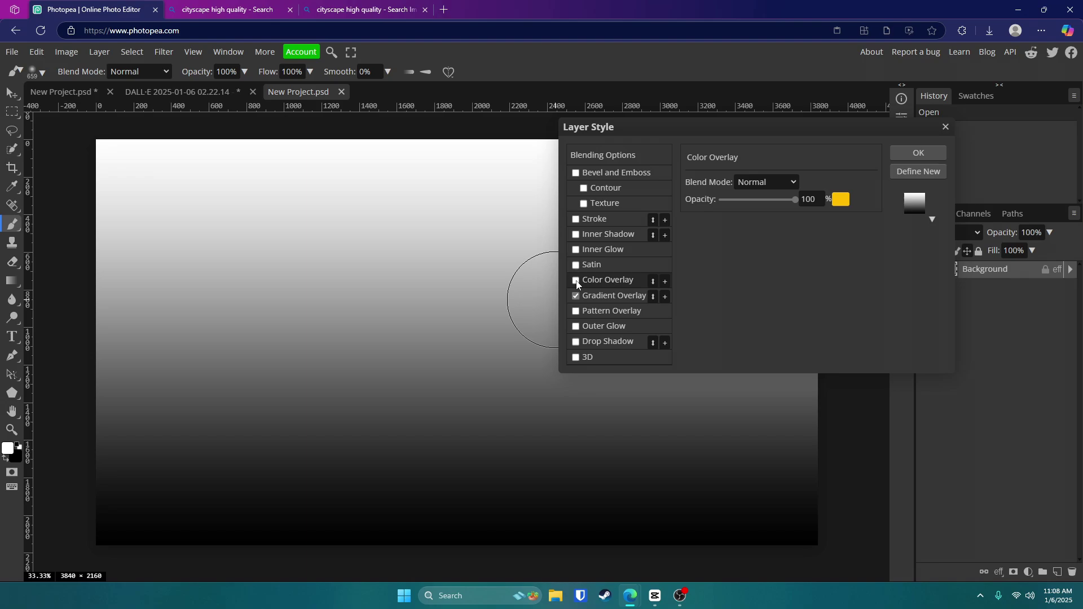
click(577, 282)
click(575, 281)
click(601, 295)
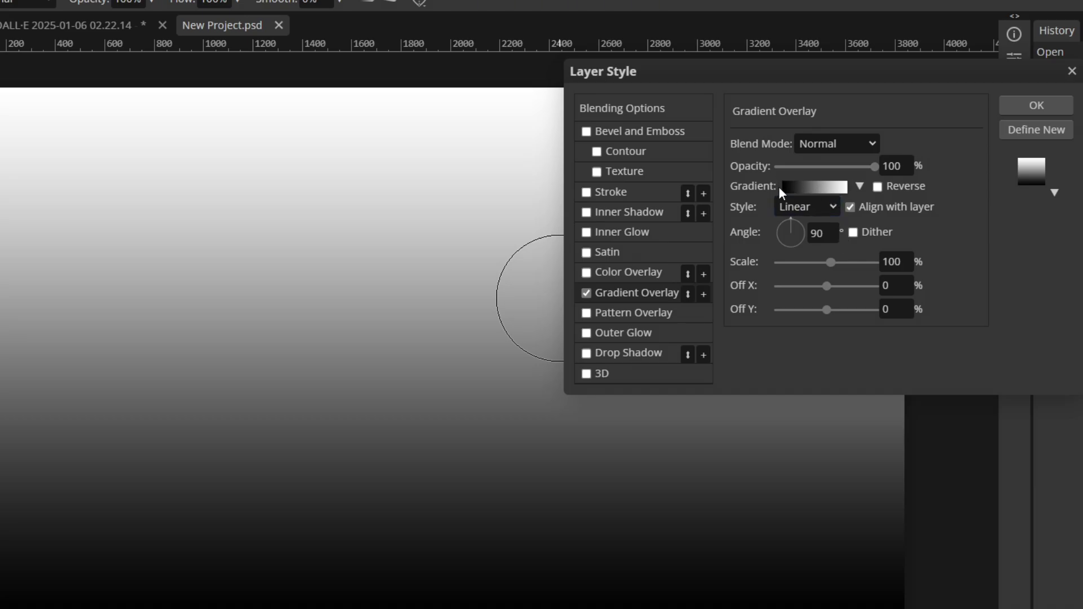
click(827, 189)
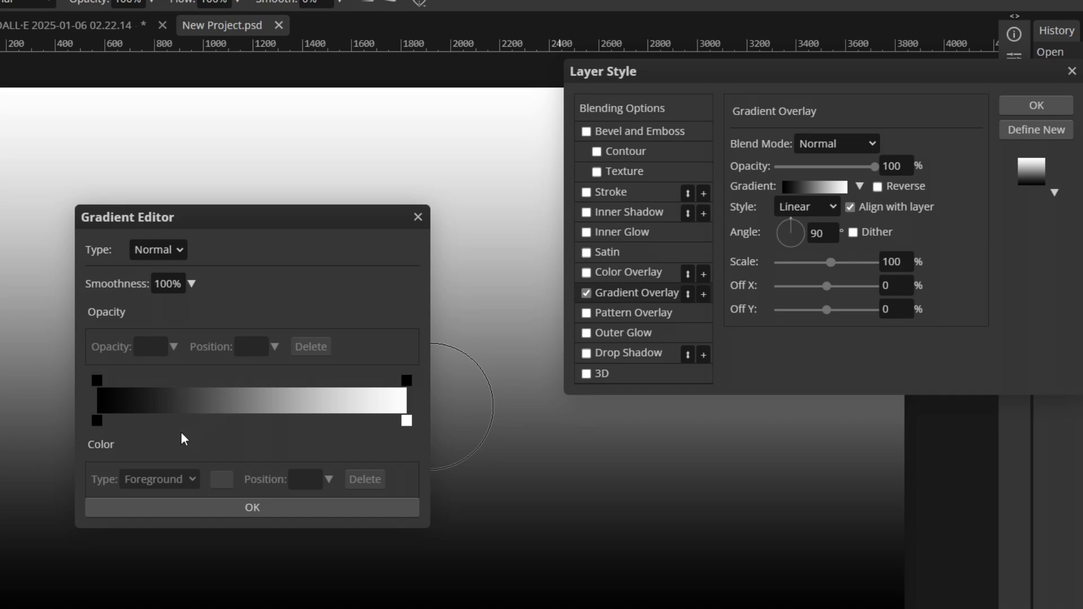
Set the gradient's left end stop to yellow and right end stop to red
double_click(96, 420)
drag(321, 361, 422, 368)
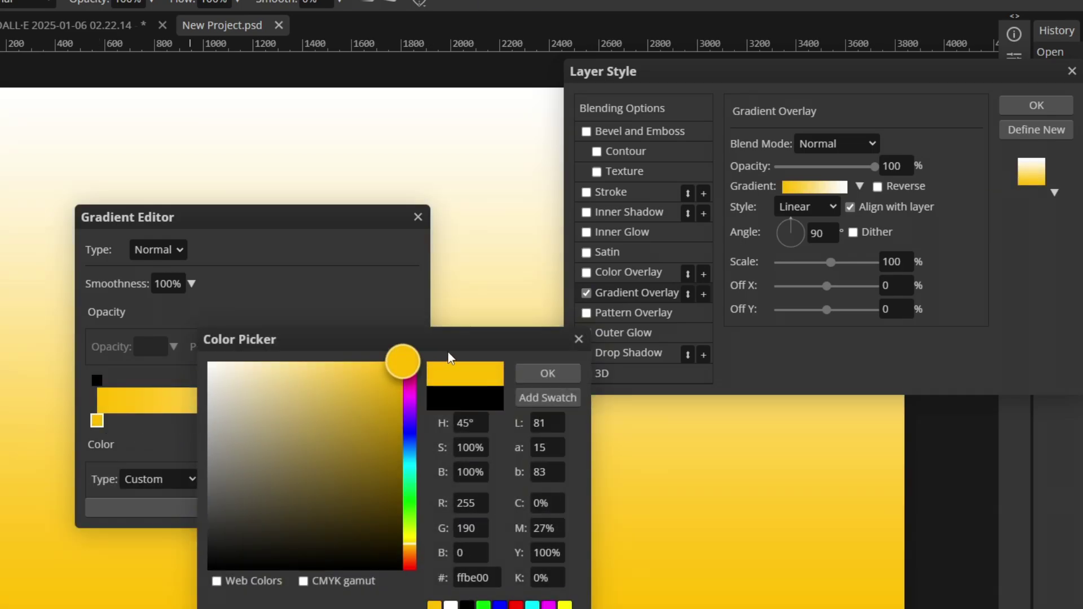
click(545, 373)
click(407, 421)
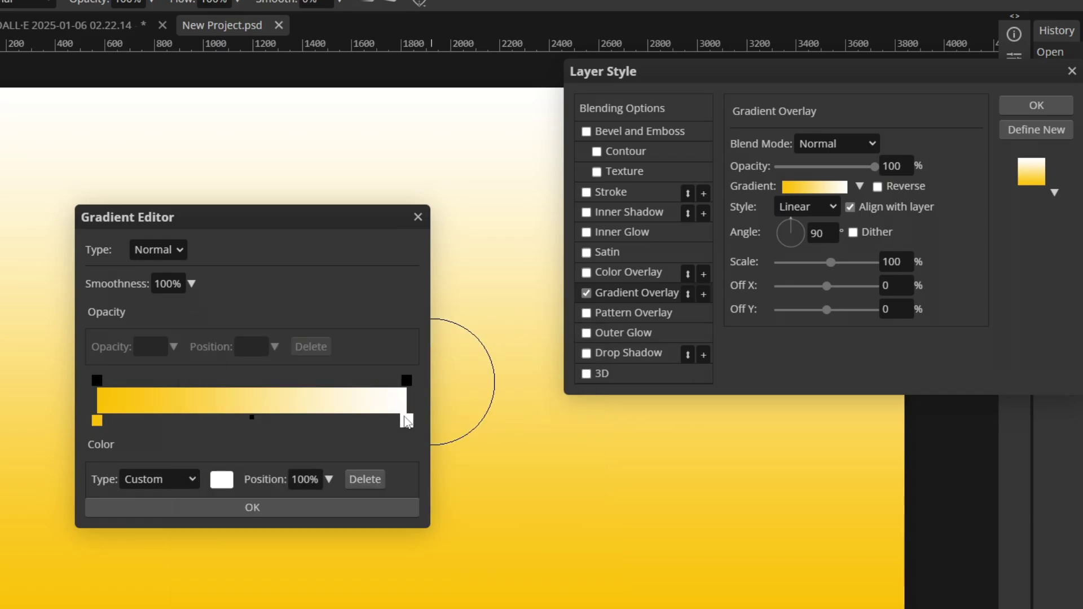
double_click(407, 421)
click(411, 366)
click(402, 362)
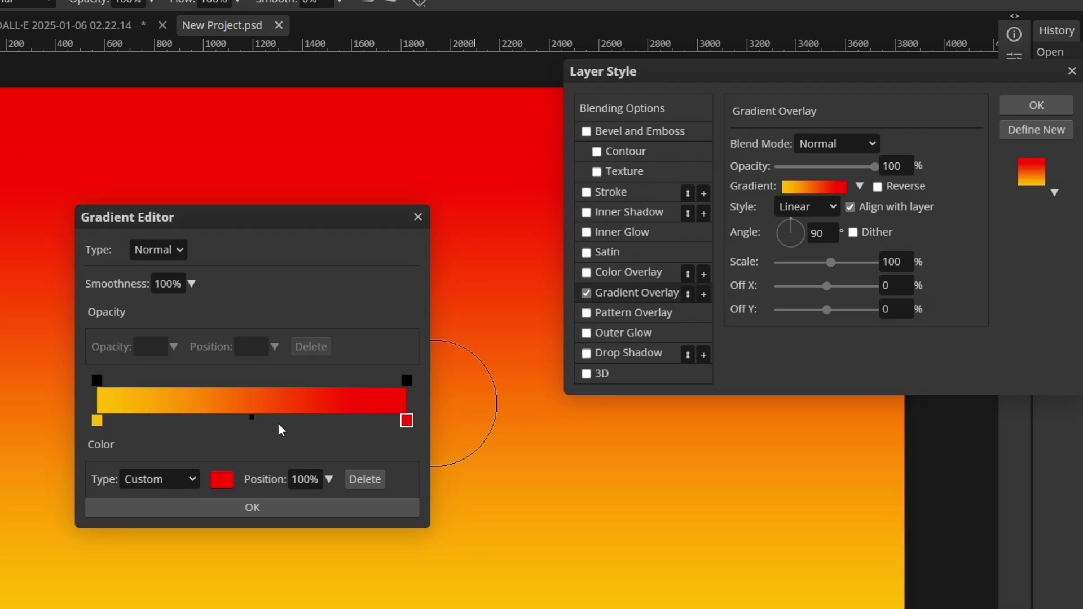
Add a blue stop at 33% and a green stop at 85%, then apply the gradient
click(317, 423)
click(201, 424)
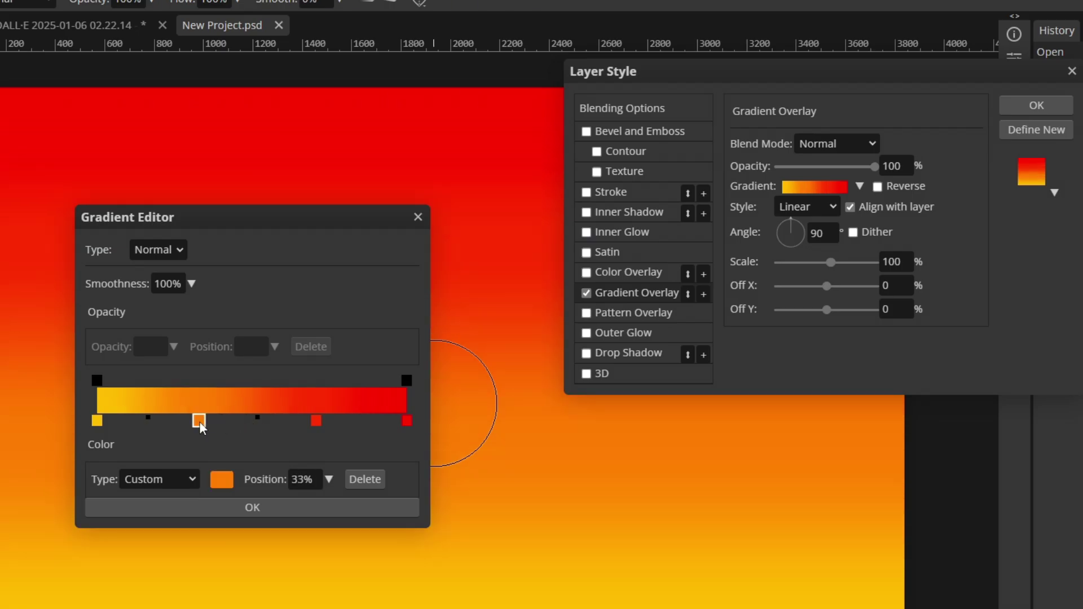
double_click(199, 423)
click(410, 434)
click(548, 374)
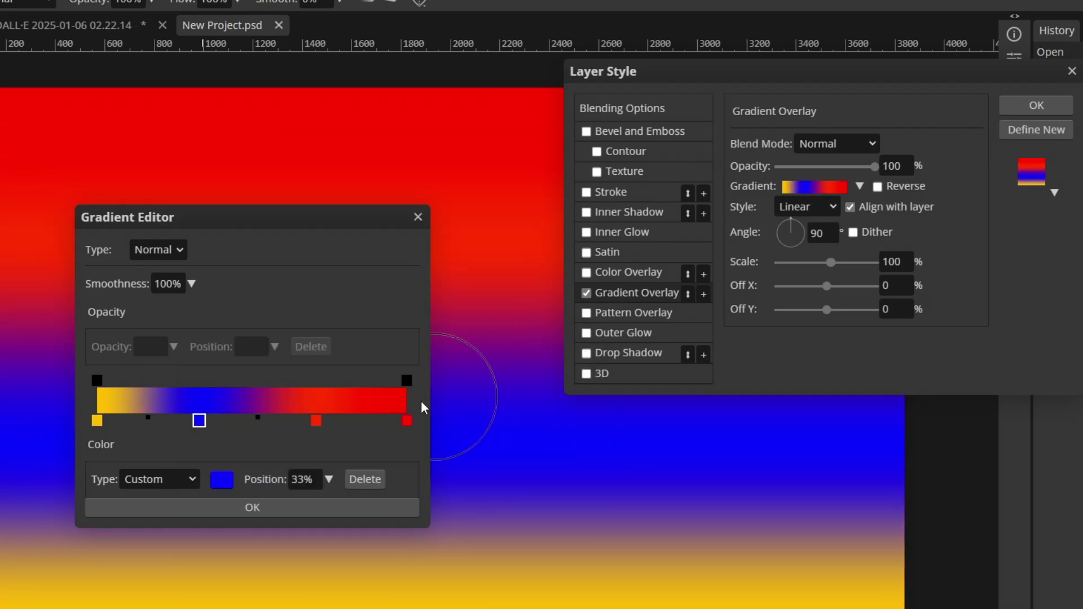
double_click(316, 421)
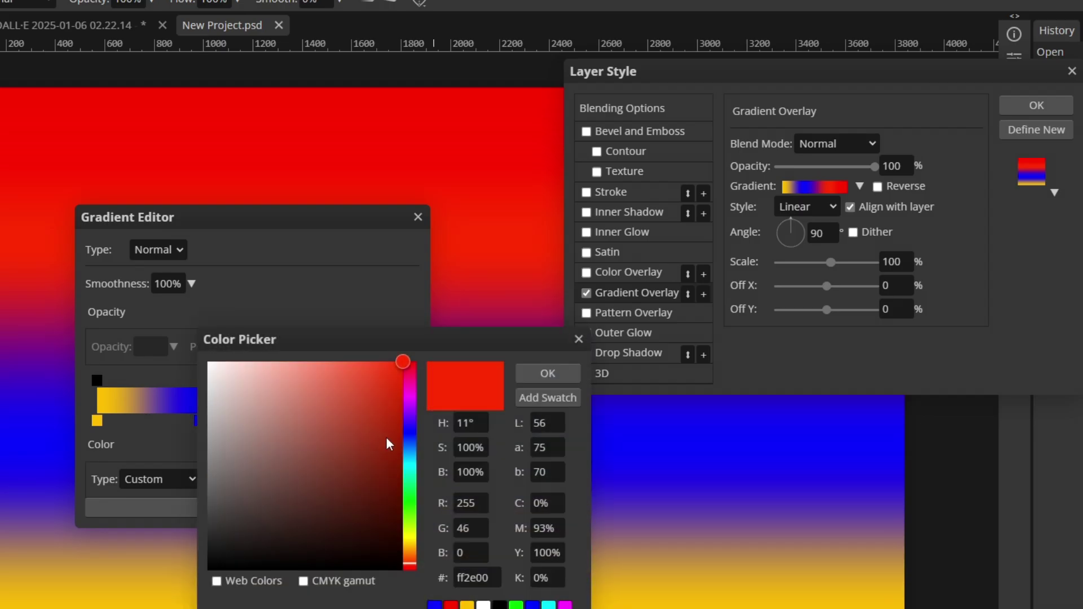
click(412, 489)
click(548, 374)
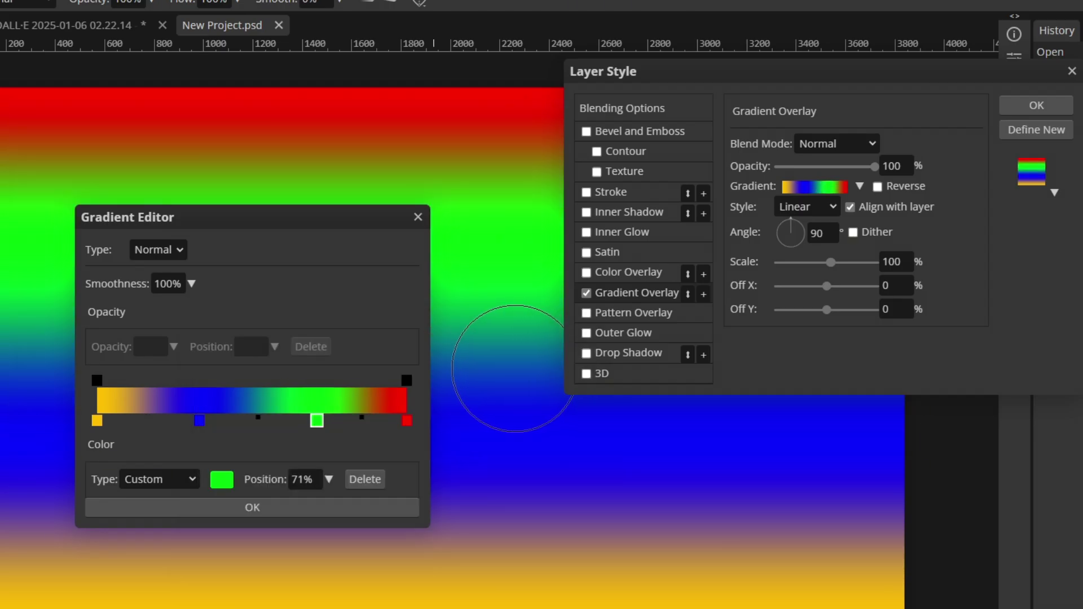
drag(356, 422, 359, 421)
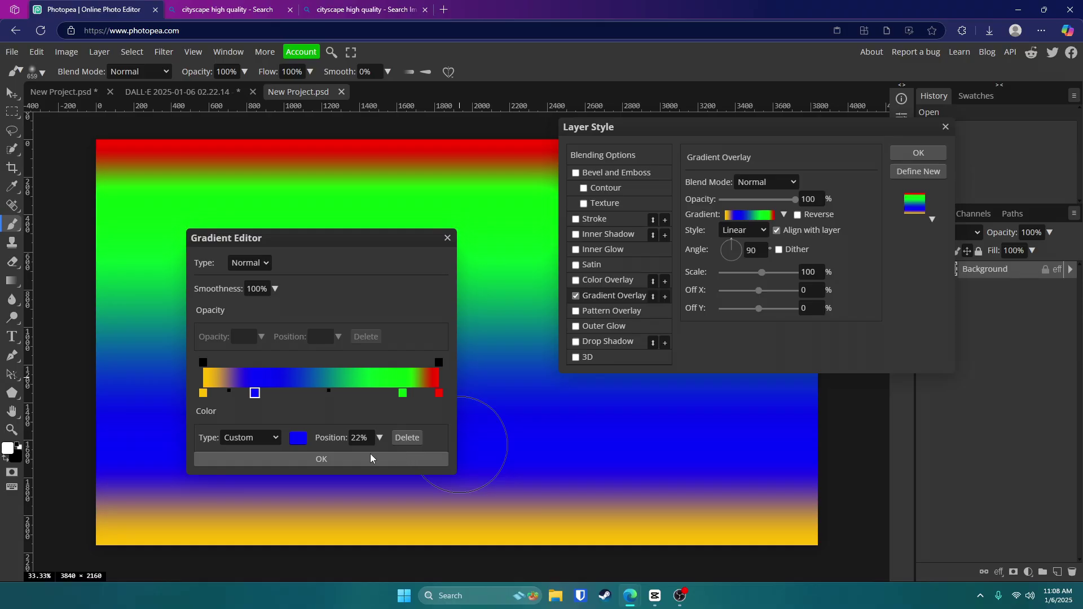
click(291, 507)
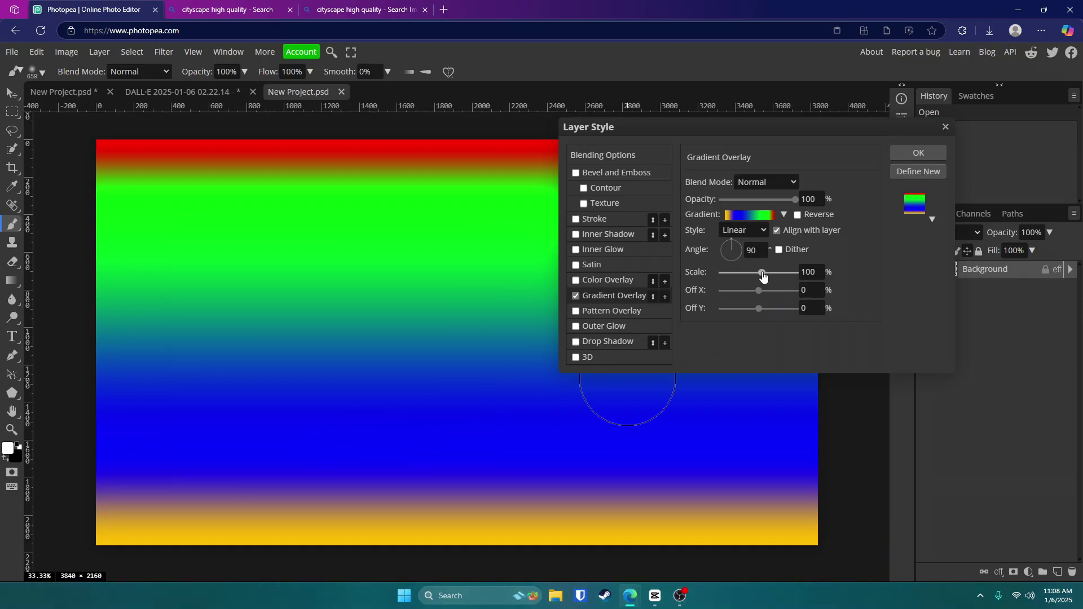
Scale the gradient to 130% and try Radial, Angle and Reflected styles, ending back on Linear
drag(763, 274, 767, 274)
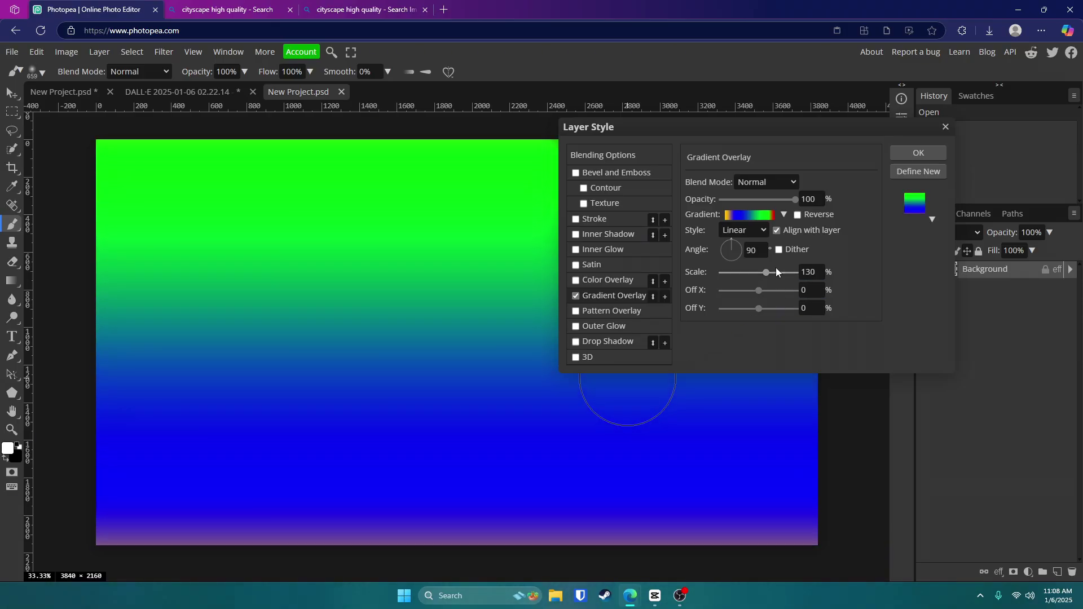
click(742, 232)
click(742, 262)
click(726, 229)
click(756, 249)
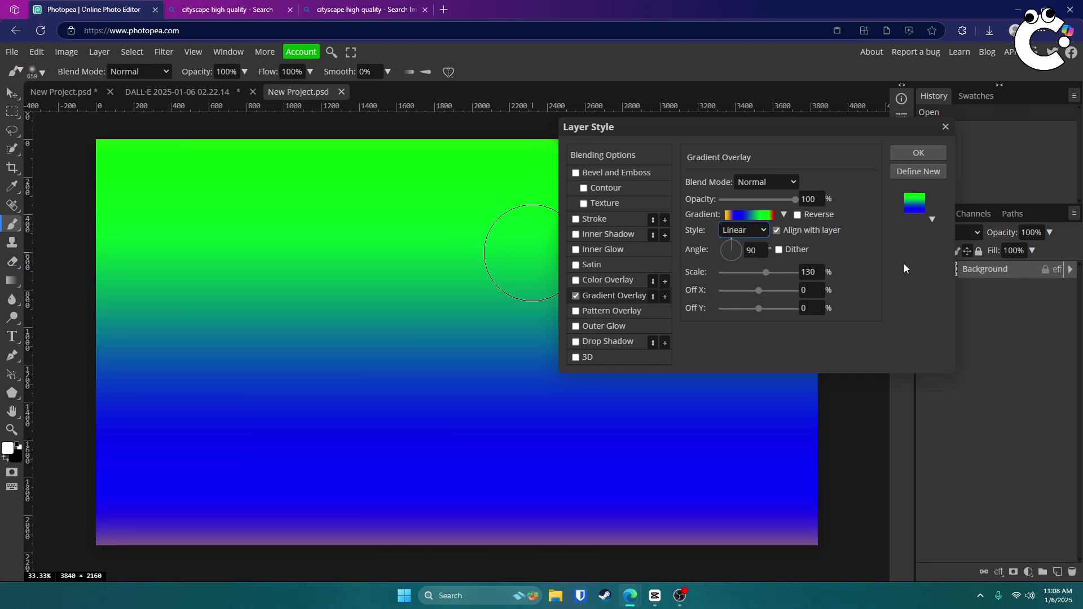
click(744, 232)
click(752, 279)
click(752, 231)
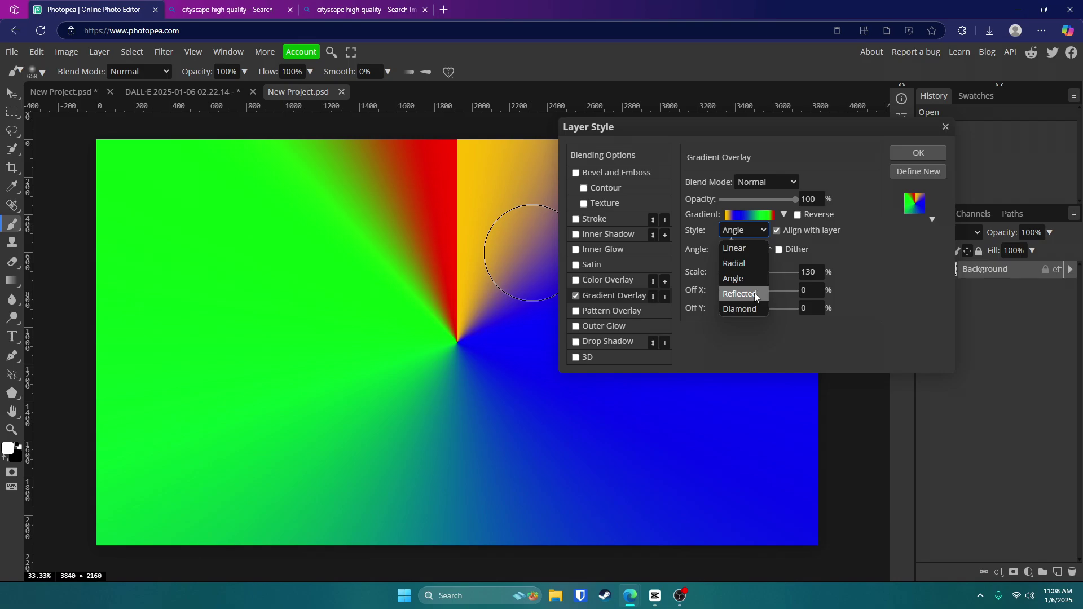
click(754, 293)
click(747, 231)
click(756, 236)
click(753, 248)
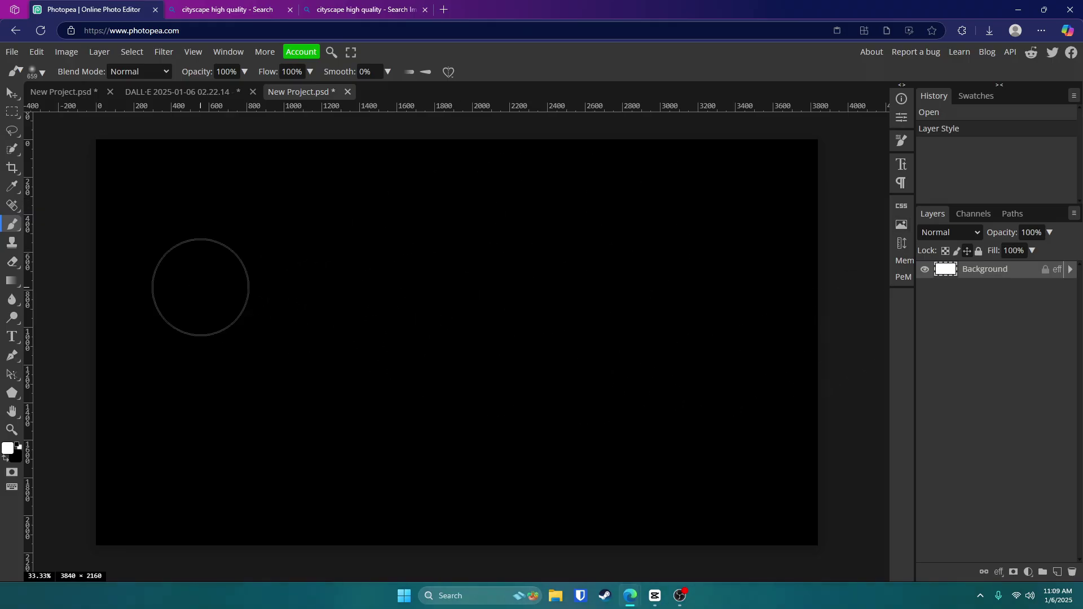
Place a text box on the canvas with 150 px white text
click(11, 337)
click(293, 319)
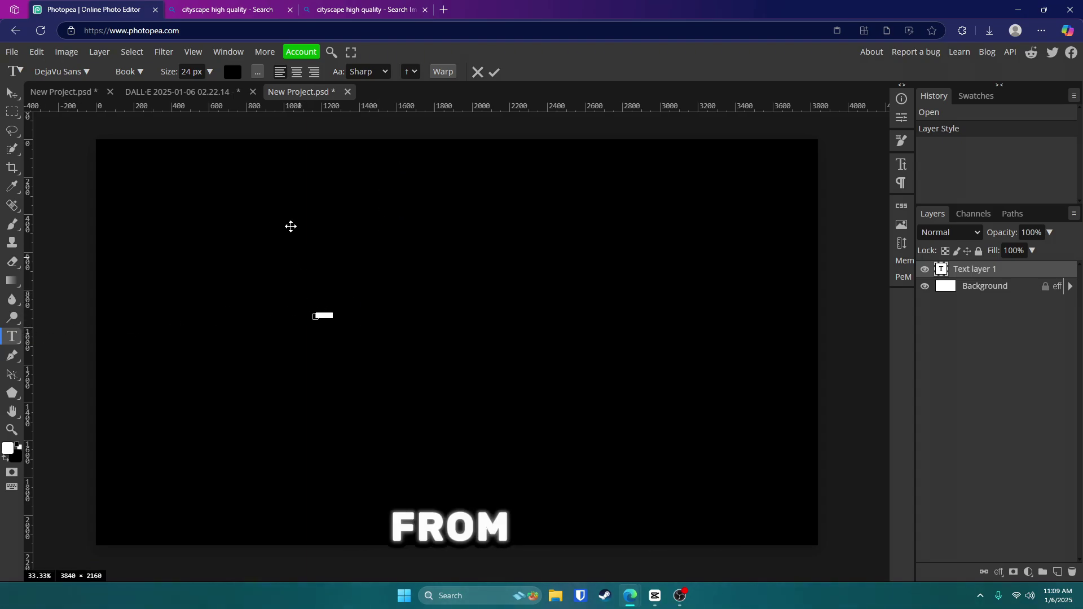
click(210, 73)
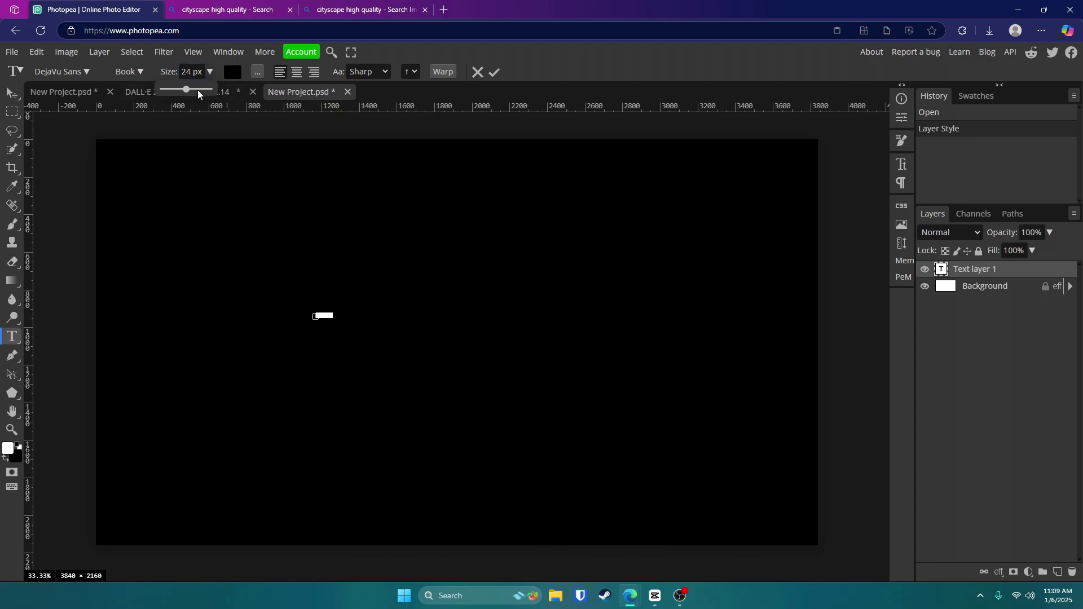
drag(198, 89, 363, 93)
click(232, 72)
click(103, 161)
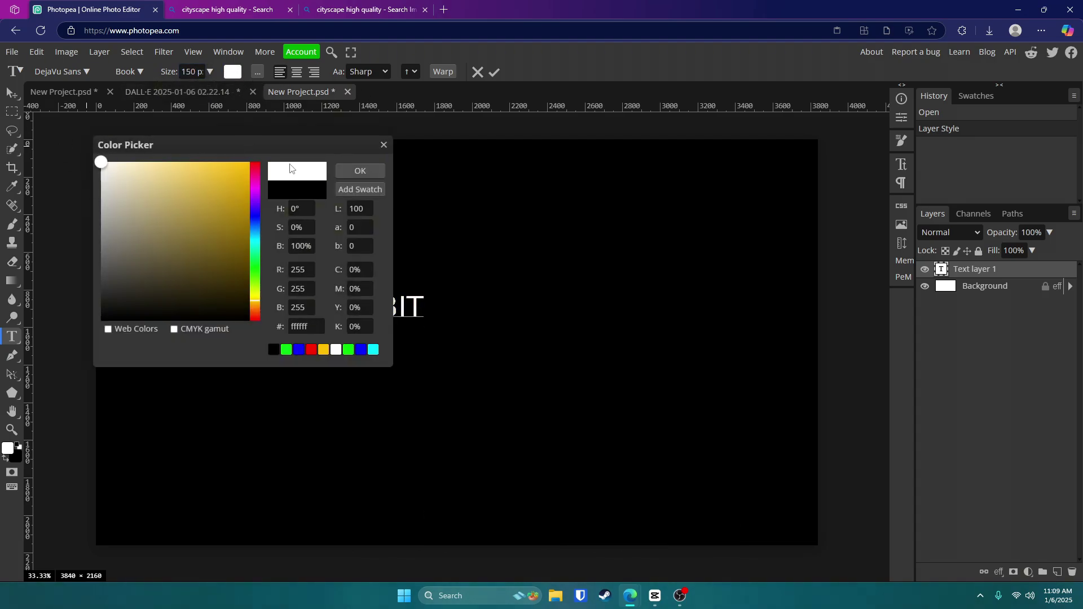
click(356, 169)
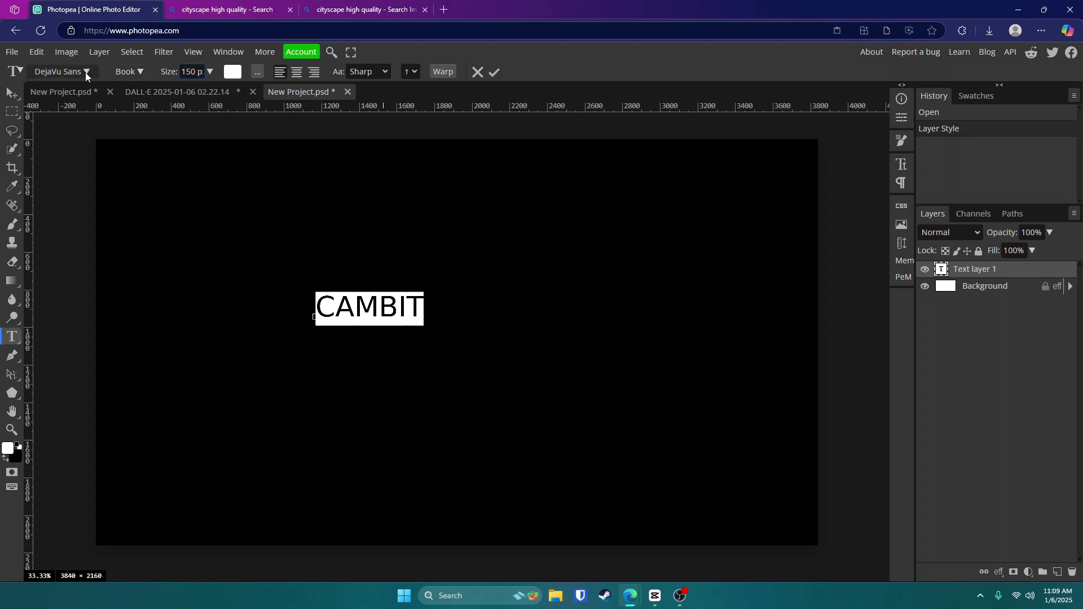
Set the CAMBIT text's font to Indigo and commit the text
click(86, 72)
text(i)
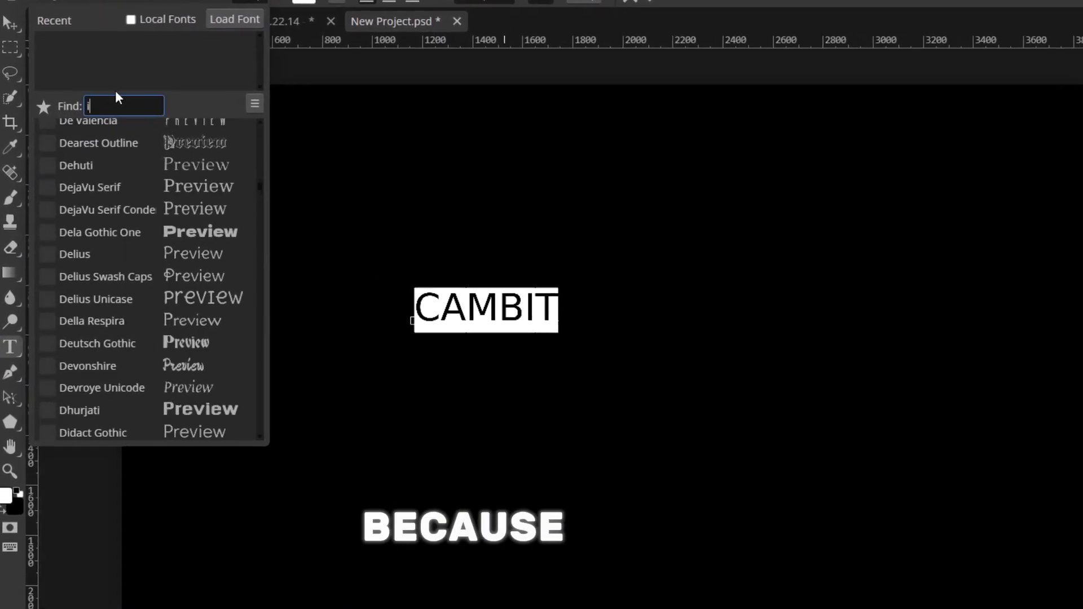
text(ndo)
click(154, 128)
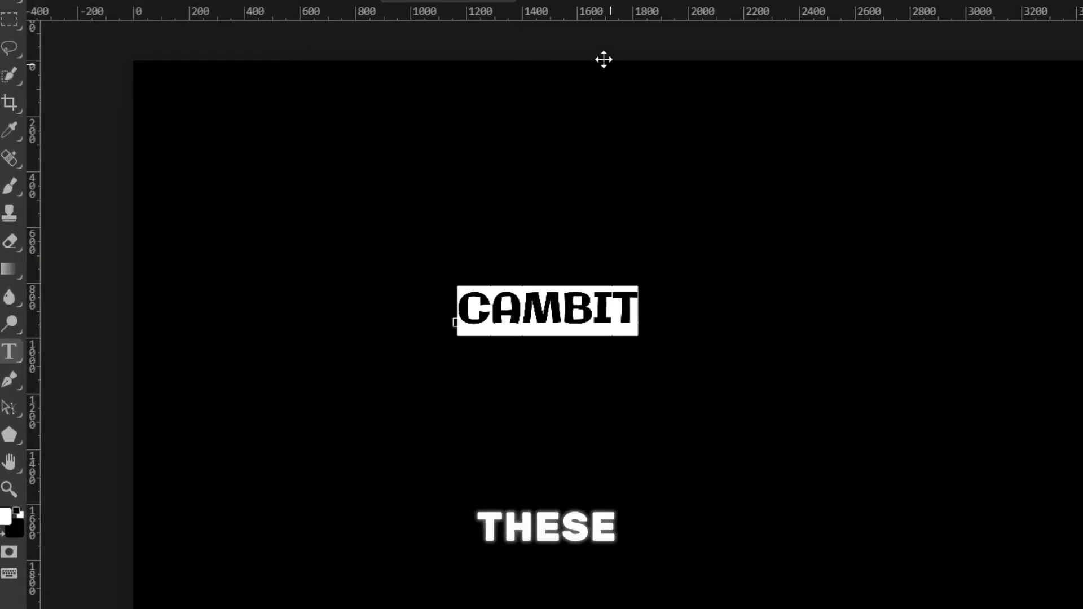
click(133, 50)
click(135, 82)
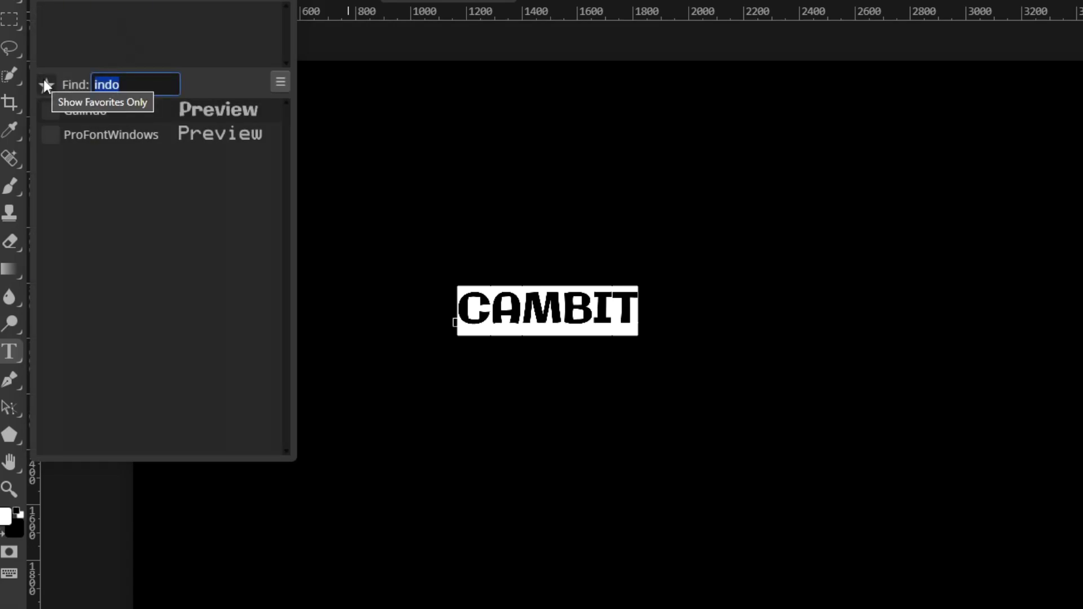
text(indigo)
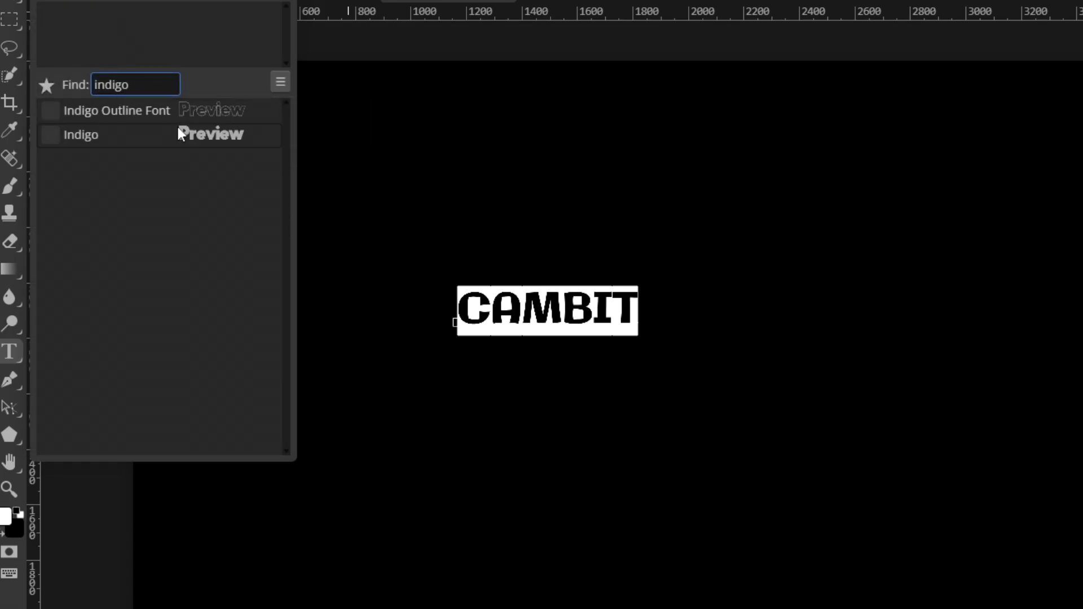
click(179, 134)
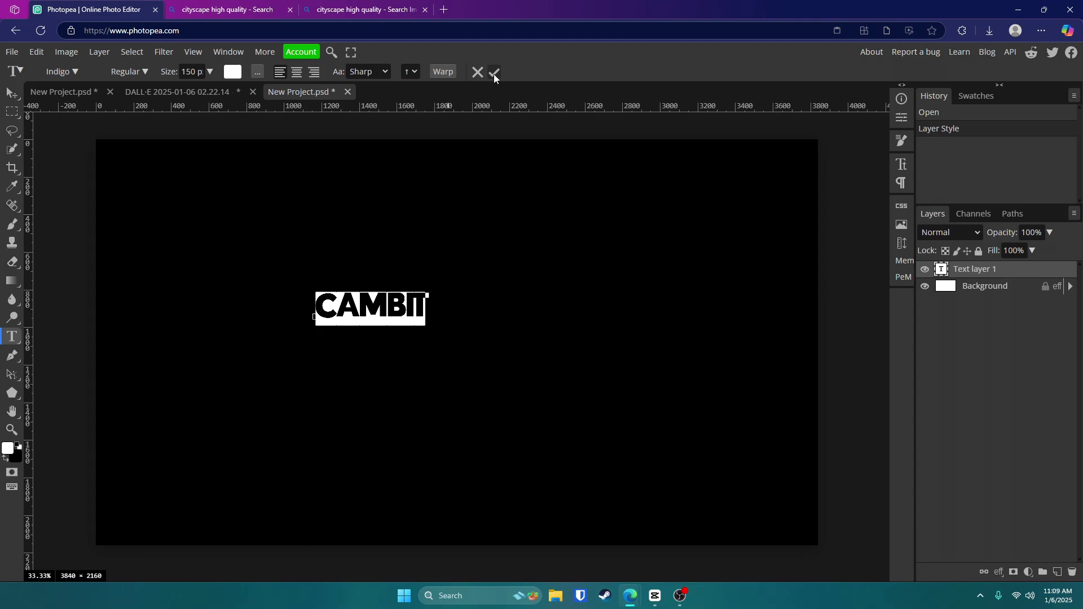
click(495, 73)
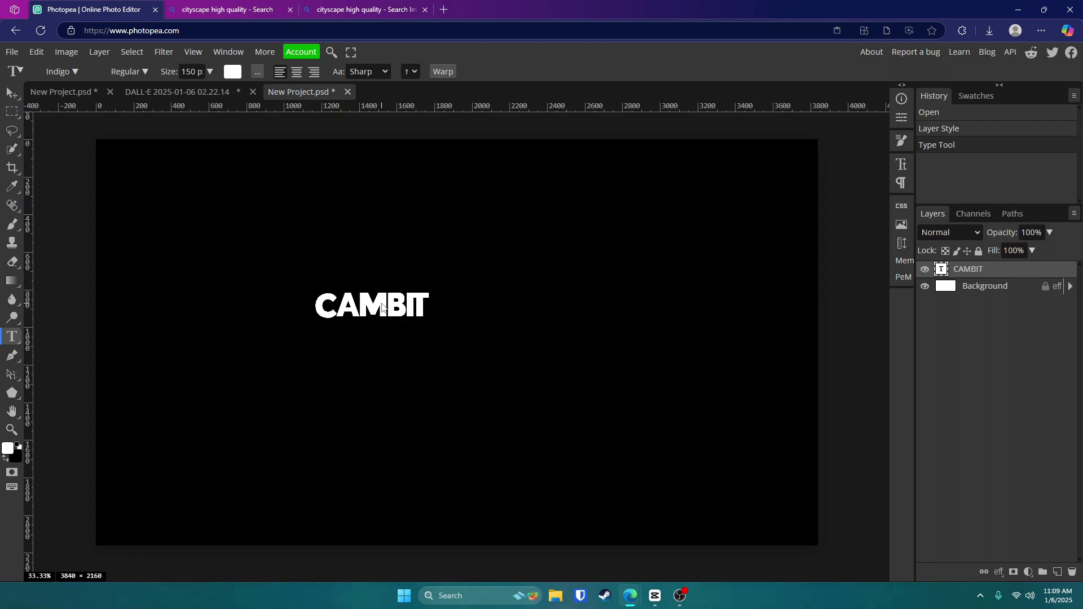
Scale CAMBIT up to about 400% and centre it across the canvas
key(ctrl+t)
drag(427, 292, 771, 213)
drag(705, 260, 616, 333)
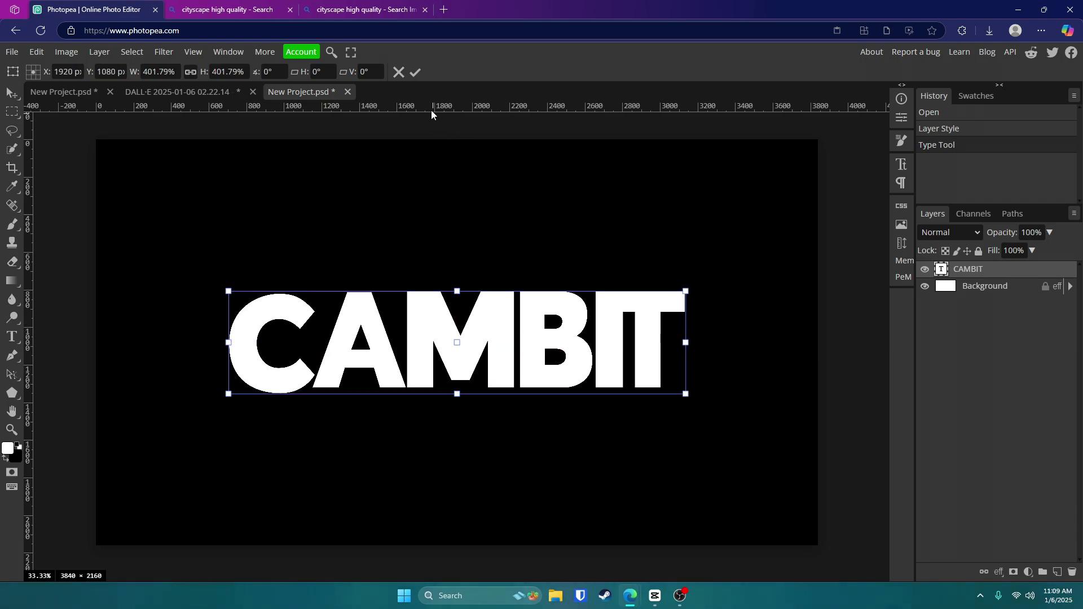
Apply the scaling and add a drop shadow to CAMBIT in Layer Style
click(417, 74)
double_click(1019, 272)
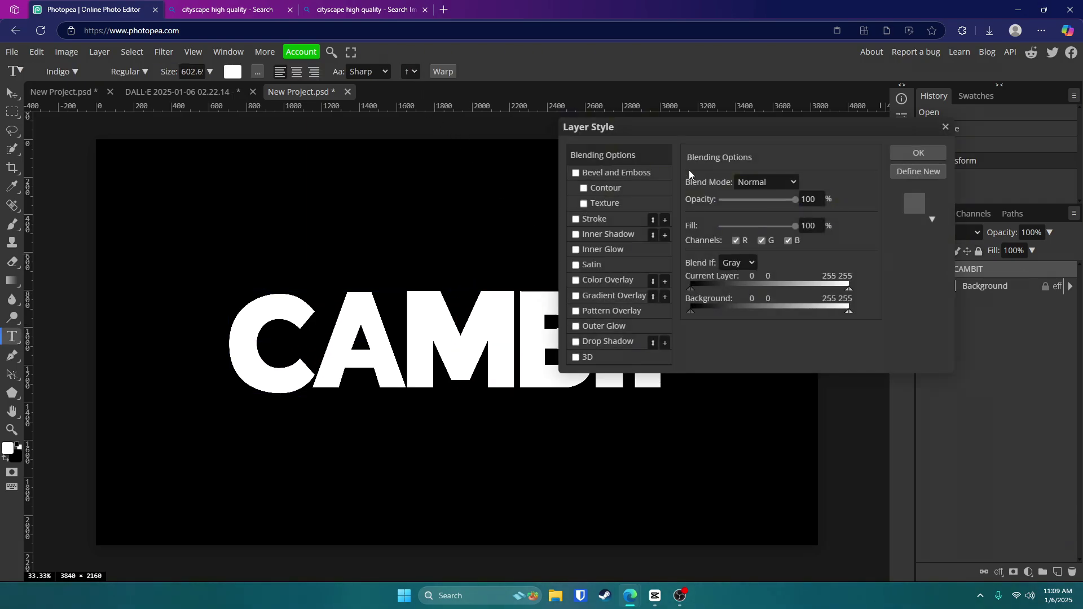
drag(672, 134, 732, 75)
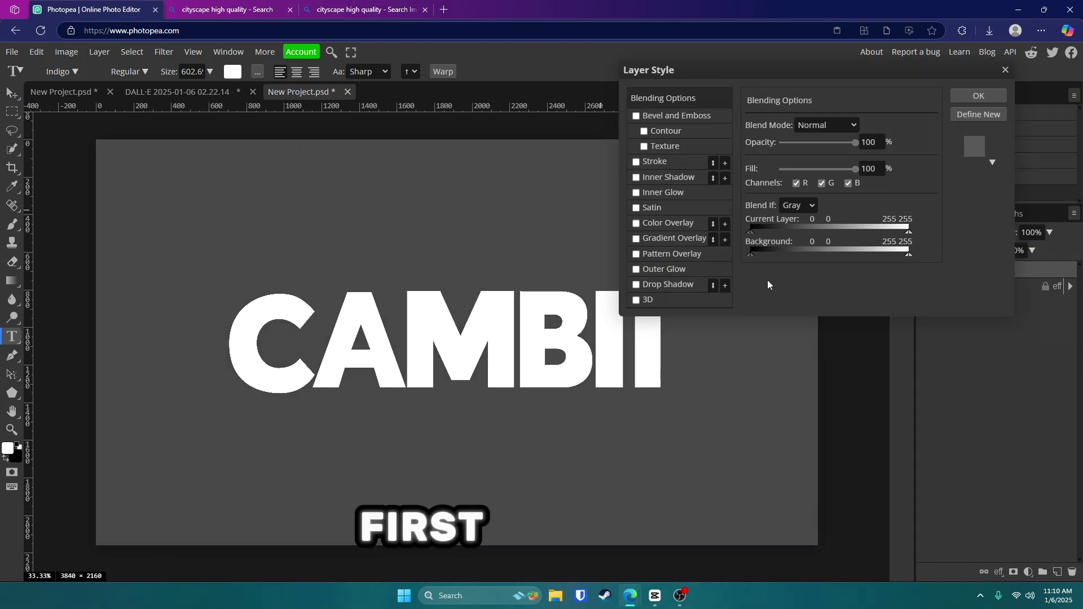
click(637, 285)
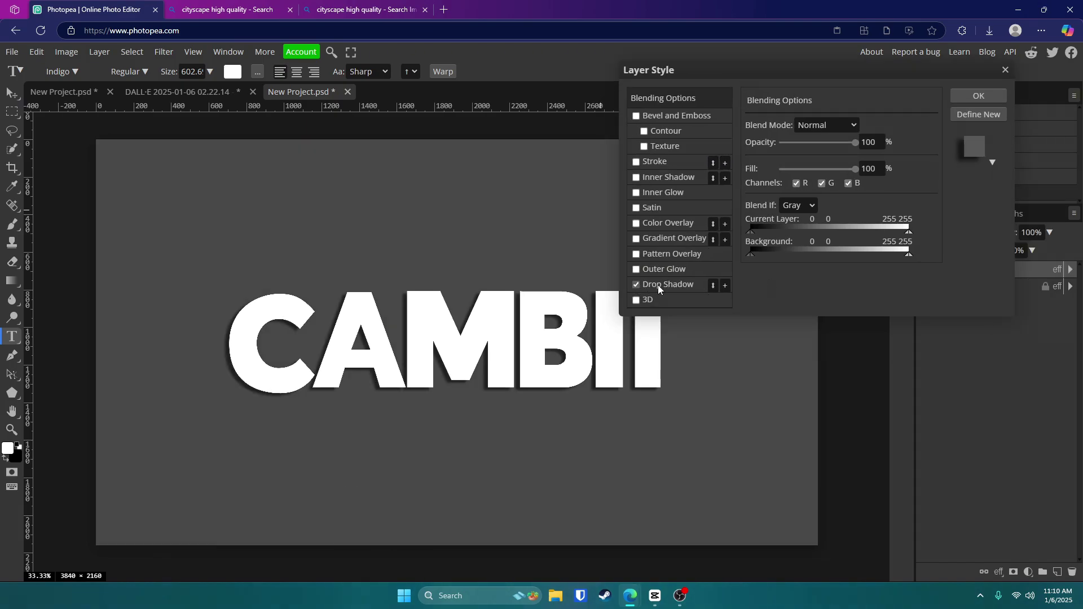
click(658, 286)
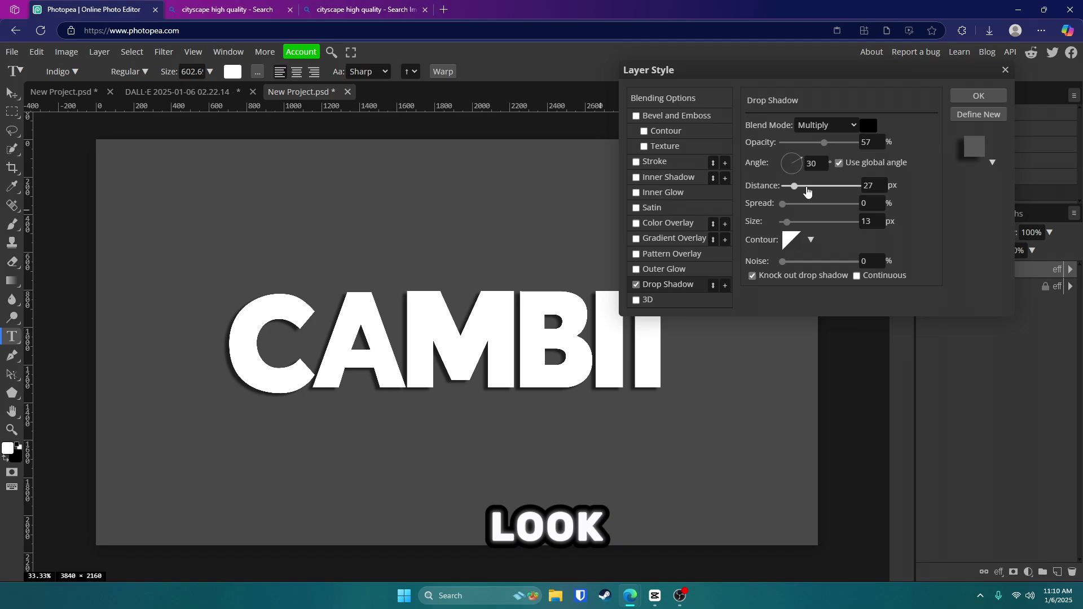
Try a thicker red outline on the letters, inside and then outside
click(687, 168)
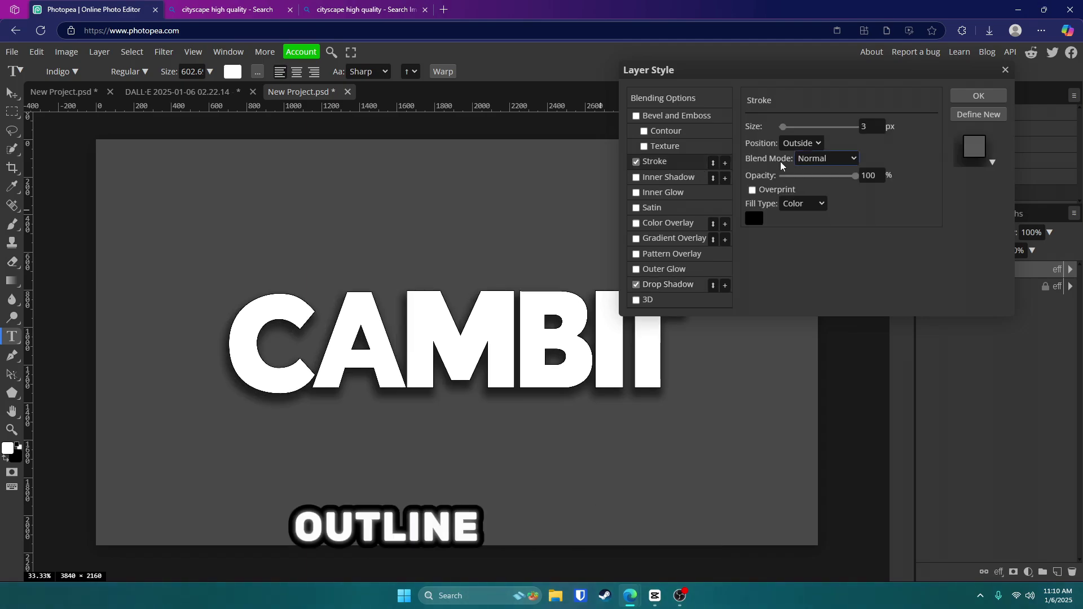
drag(784, 127, 797, 132)
click(755, 218)
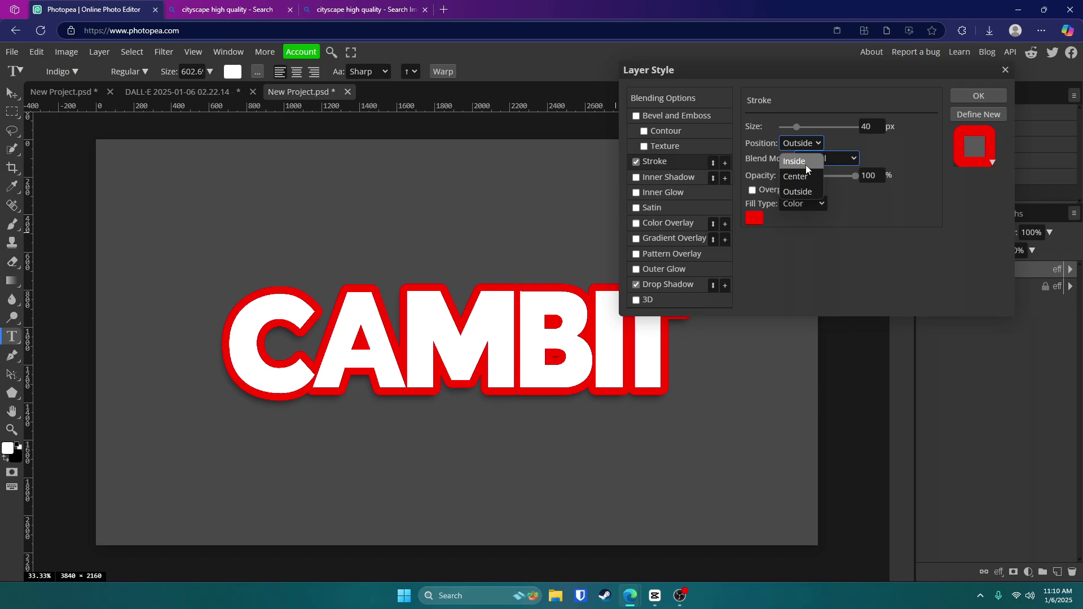
click(806, 164)
click(812, 145)
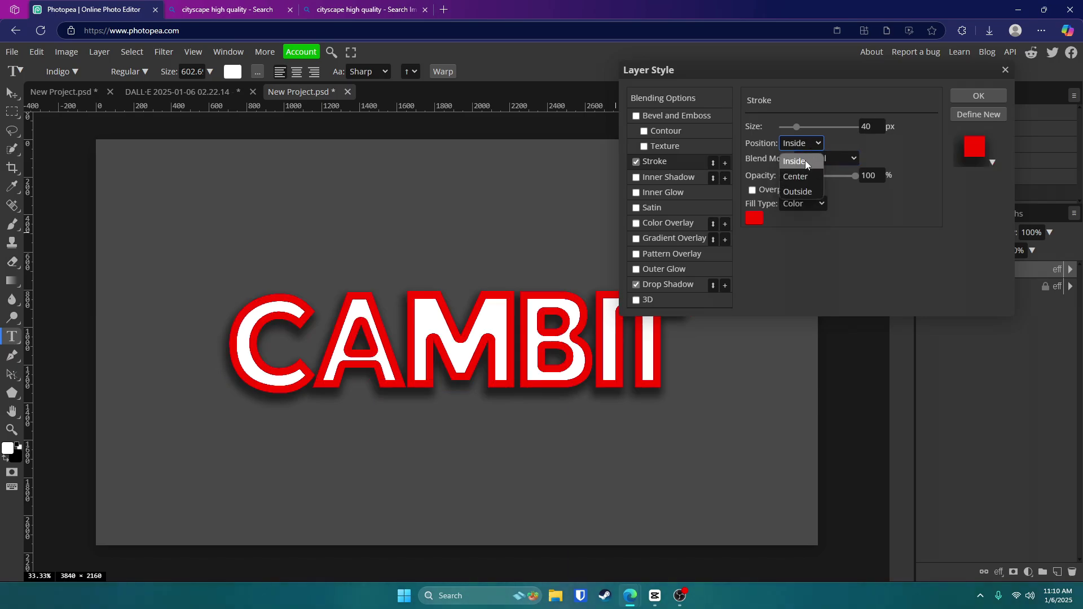
click(801, 189)
Remove the outline and add a white outer glow: 100% opacity, Normal, spread 13, size 45
click(636, 162)
click(636, 269)
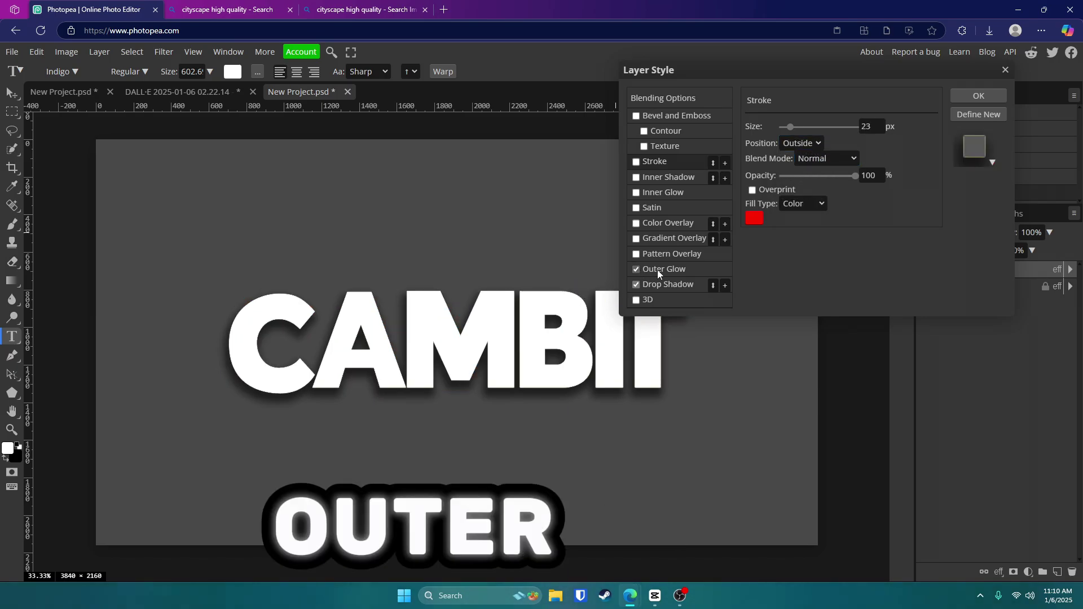
click(657, 270)
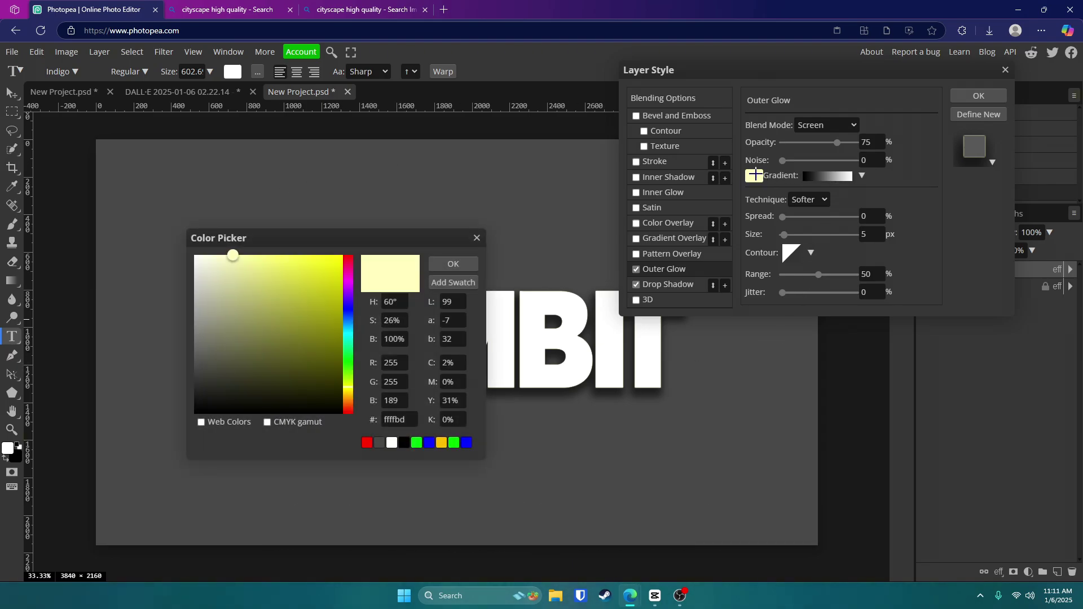
drag(200, 261, 165, 241)
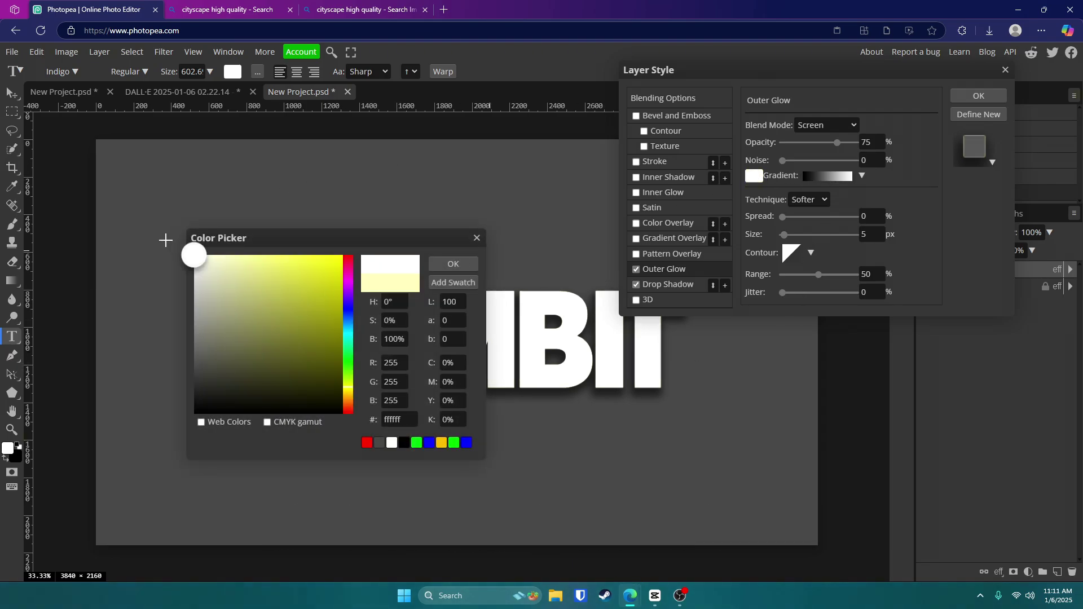
click(452, 265)
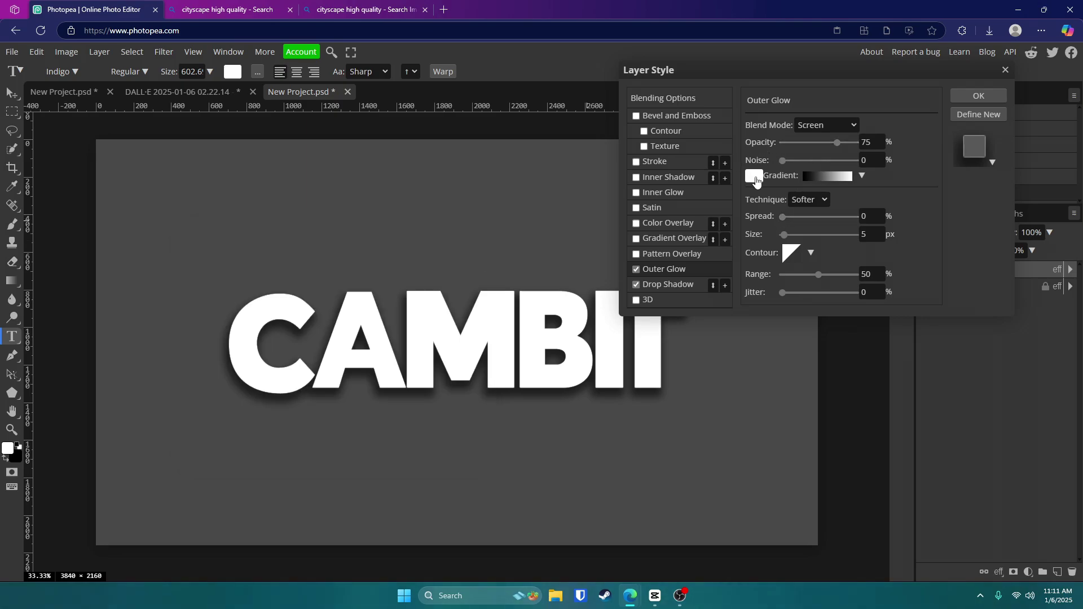
drag(850, 148, 854, 153)
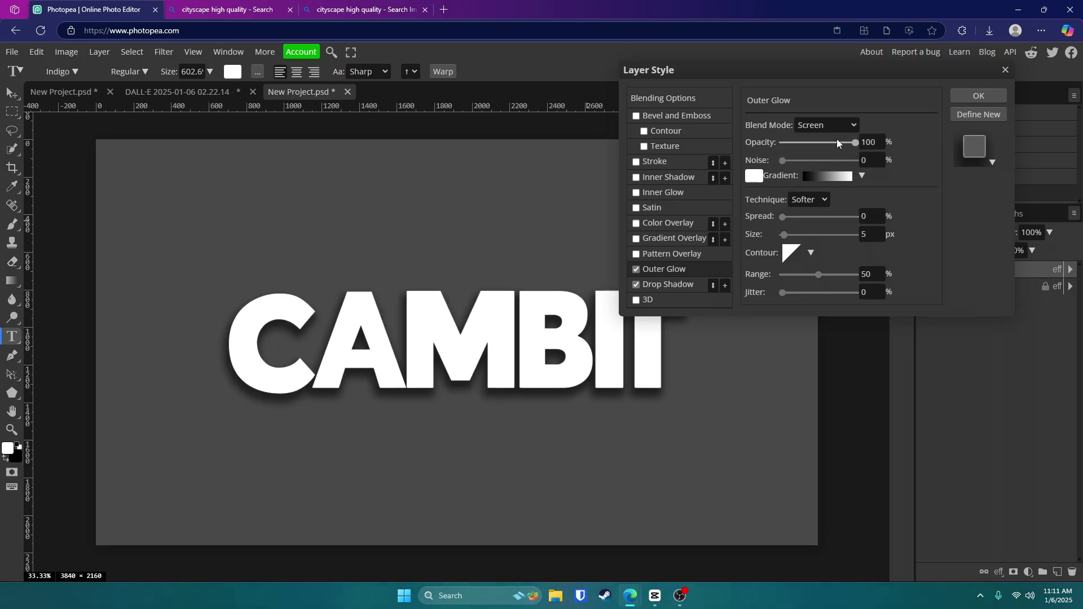
click(811, 125)
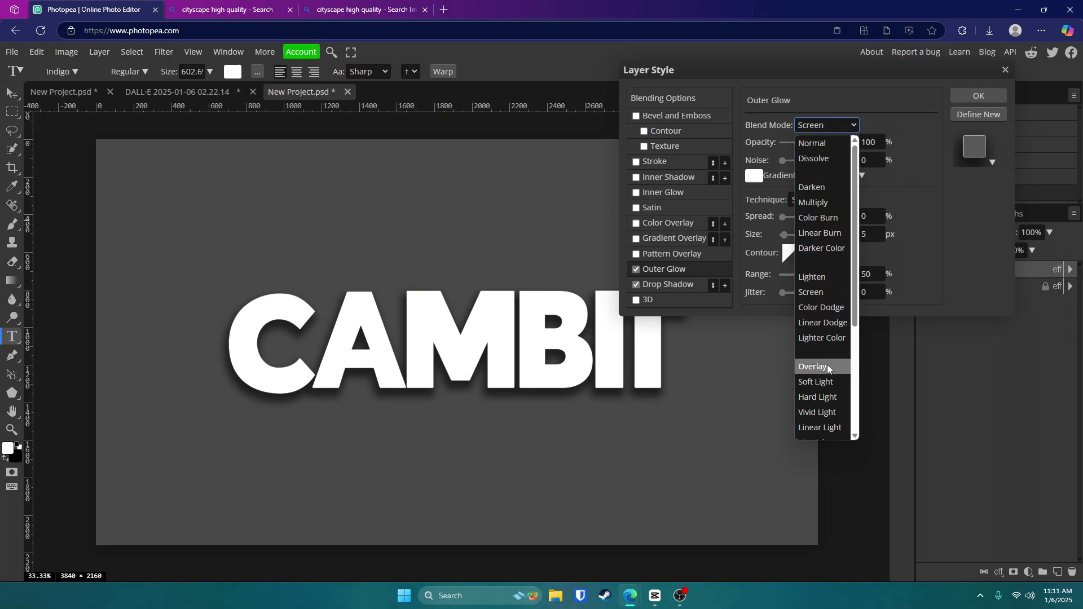
click(829, 144)
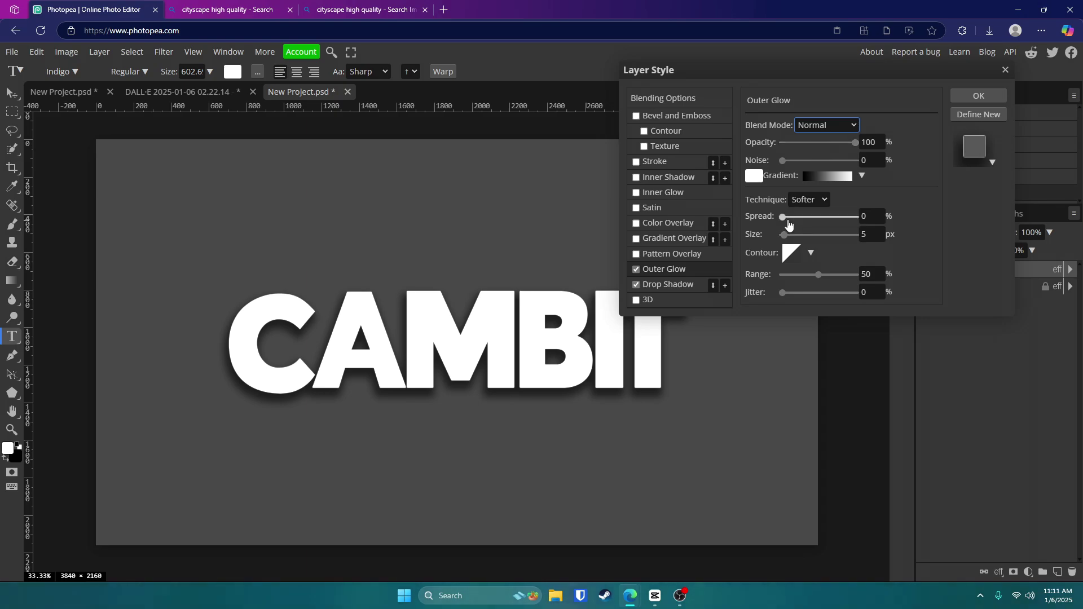
drag(782, 217, 800, 237)
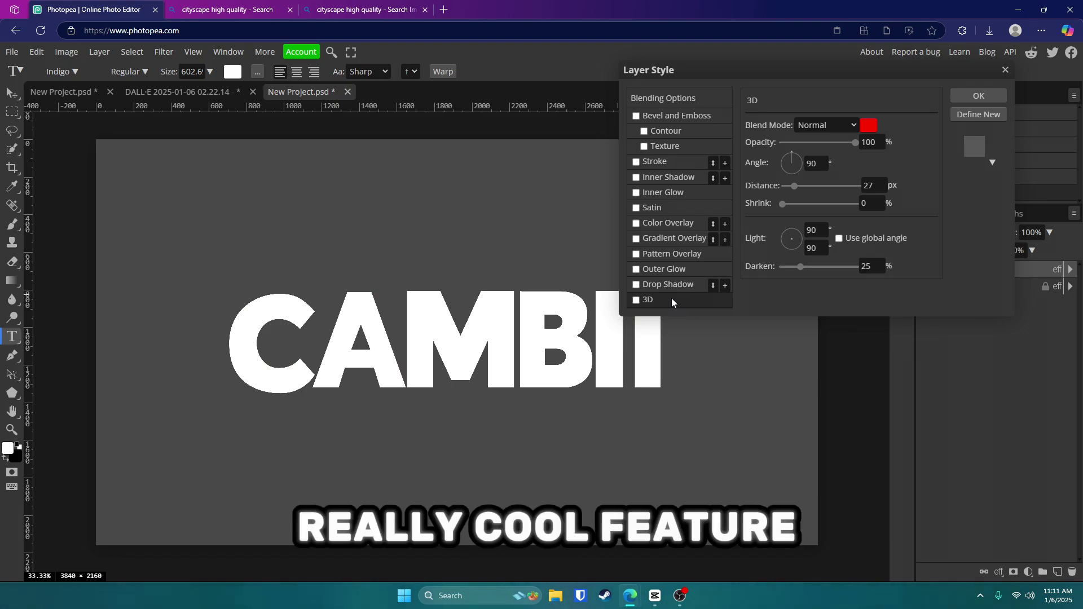
Try a 3D extrusion at 48 px distance, 16% shrink, angle -86, then switch it off
click(636, 299)
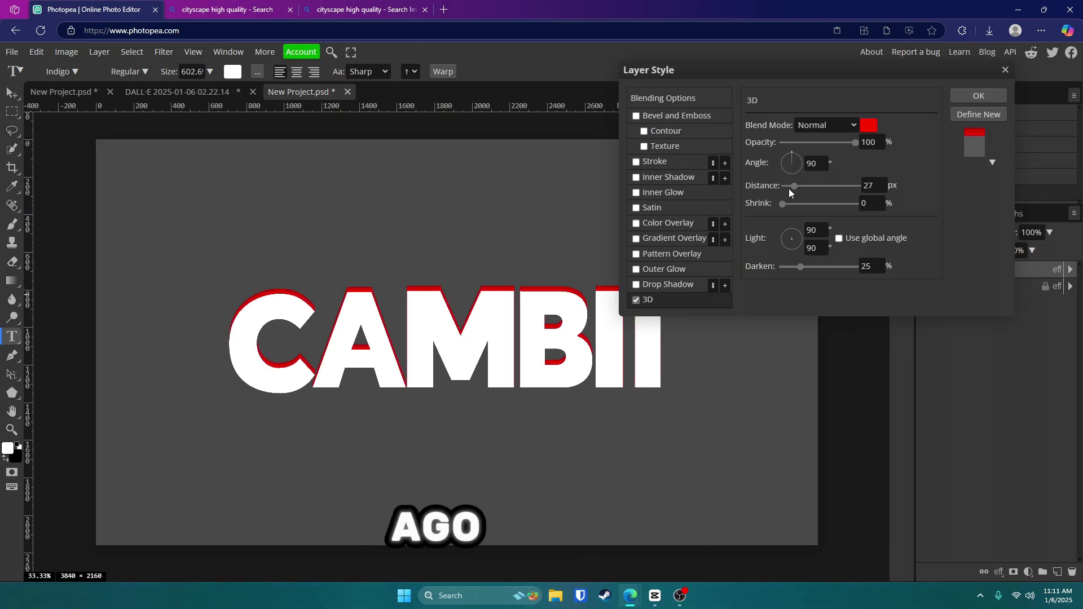
drag(794, 187, 802, 188)
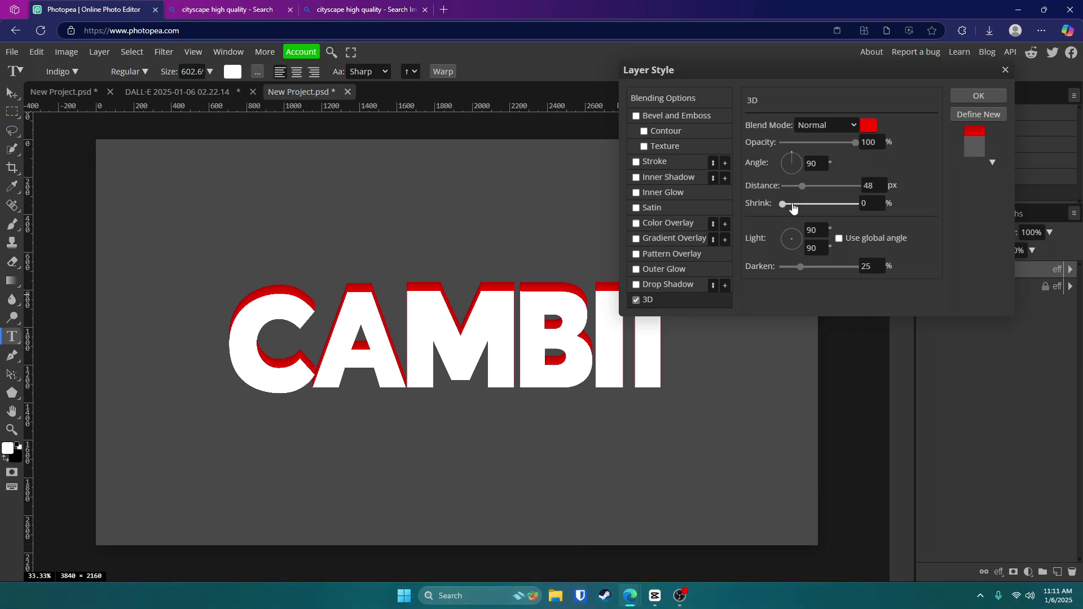
drag(795, 207, 790, 204)
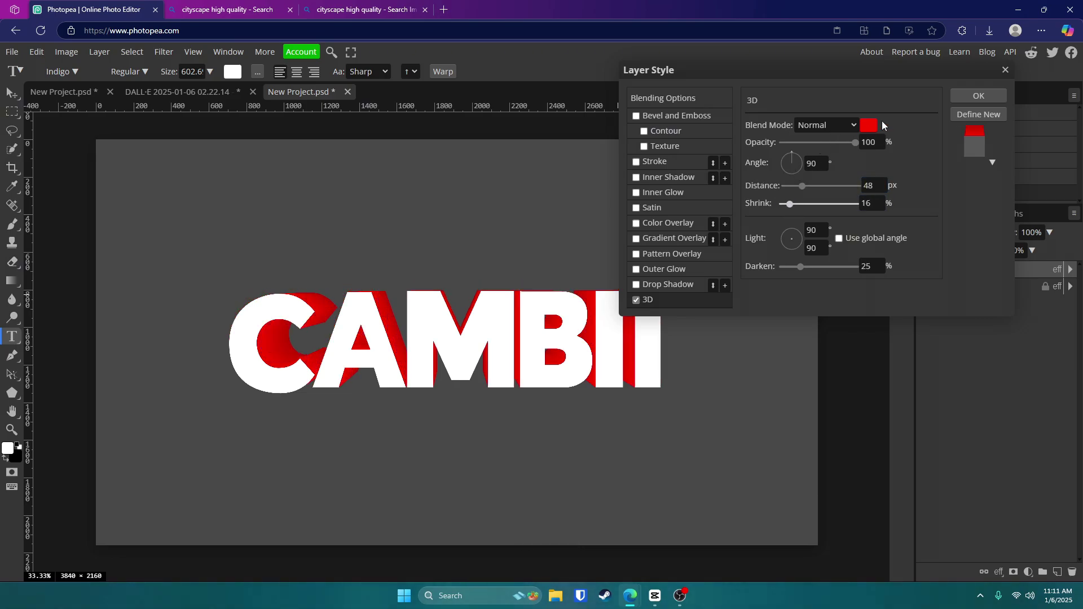
click(792, 174)
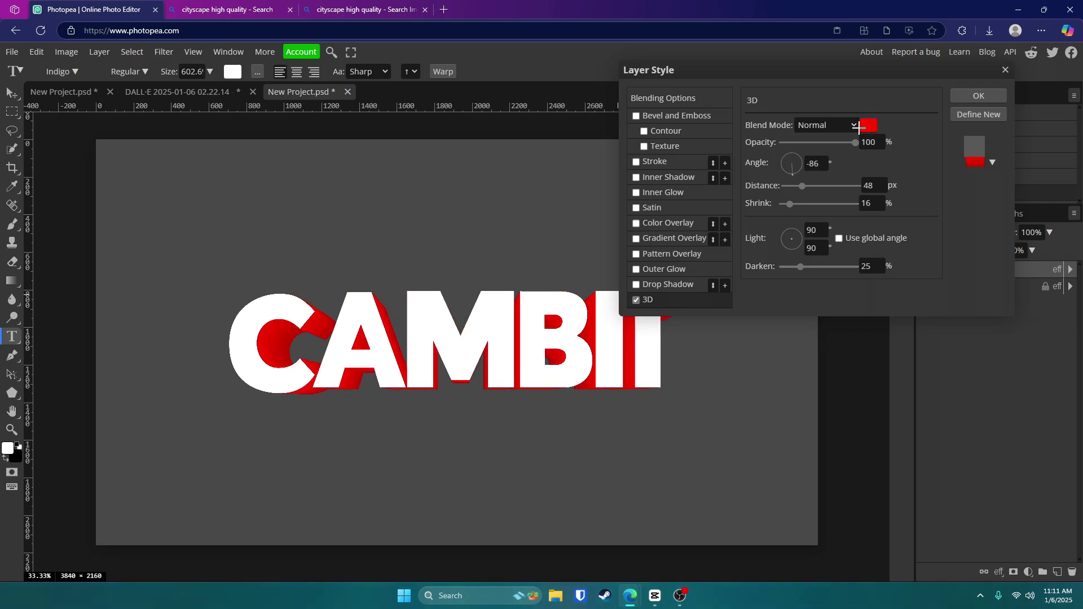
click(453, 263)
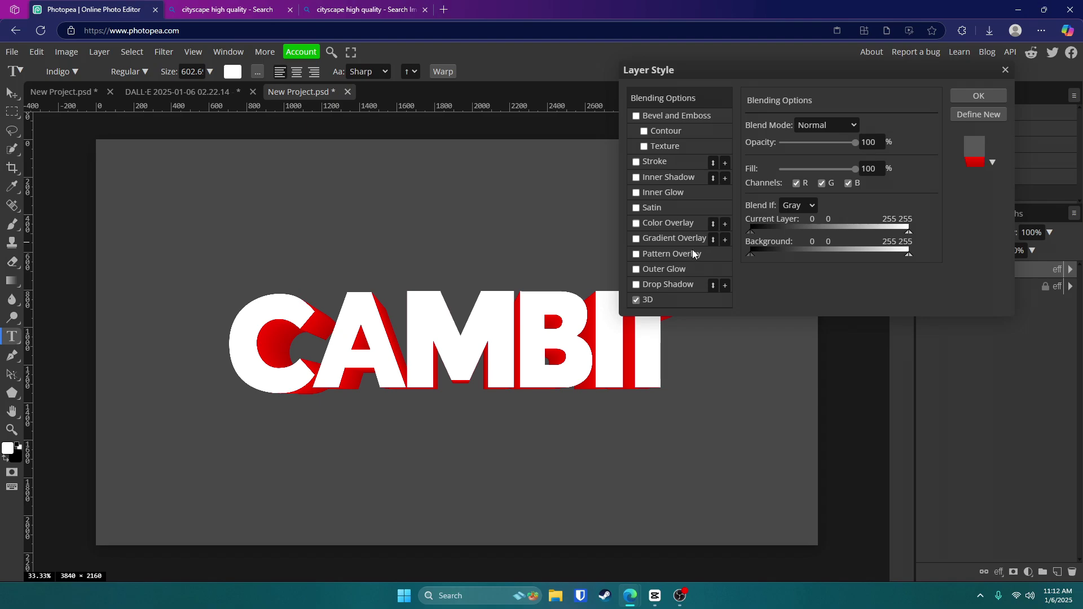
click(637, 301)
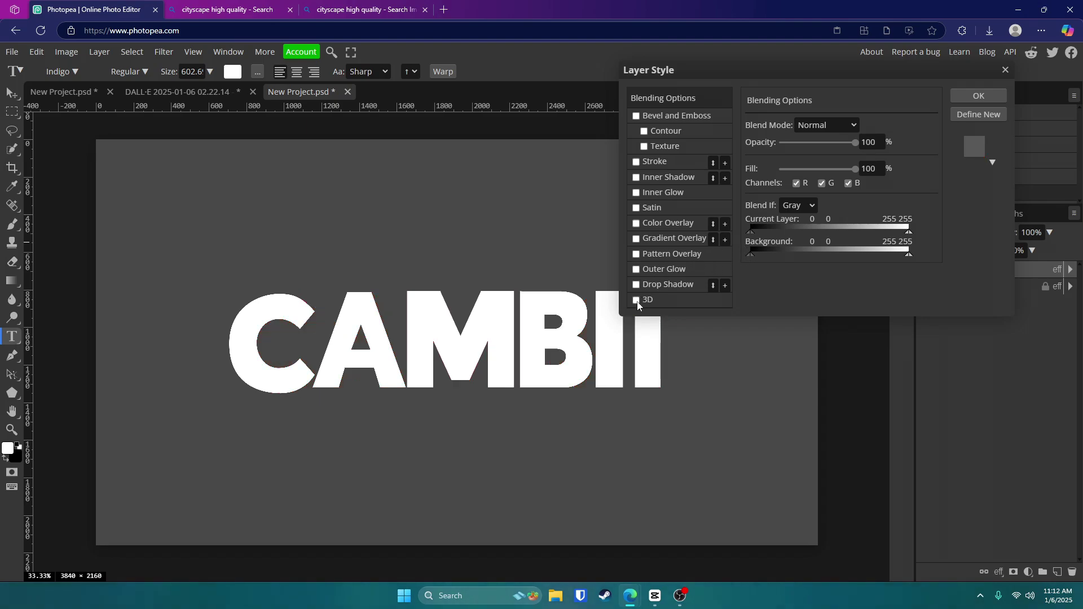
Cancel the style dialog, hide the 3D effect and show the drop shadow on CAMBIT
key(Escape)
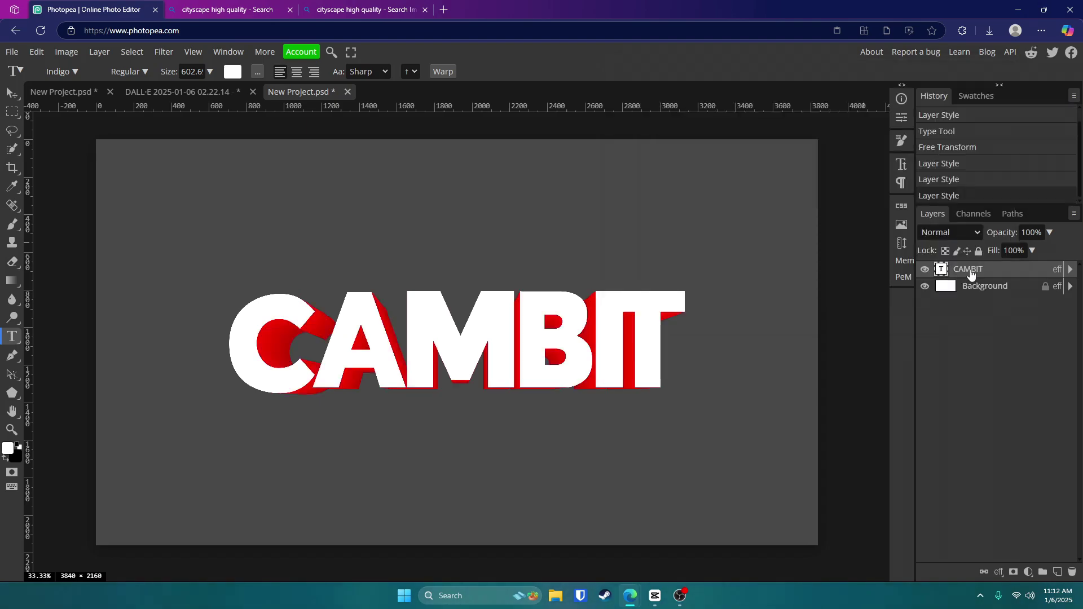
click(1070, 270)
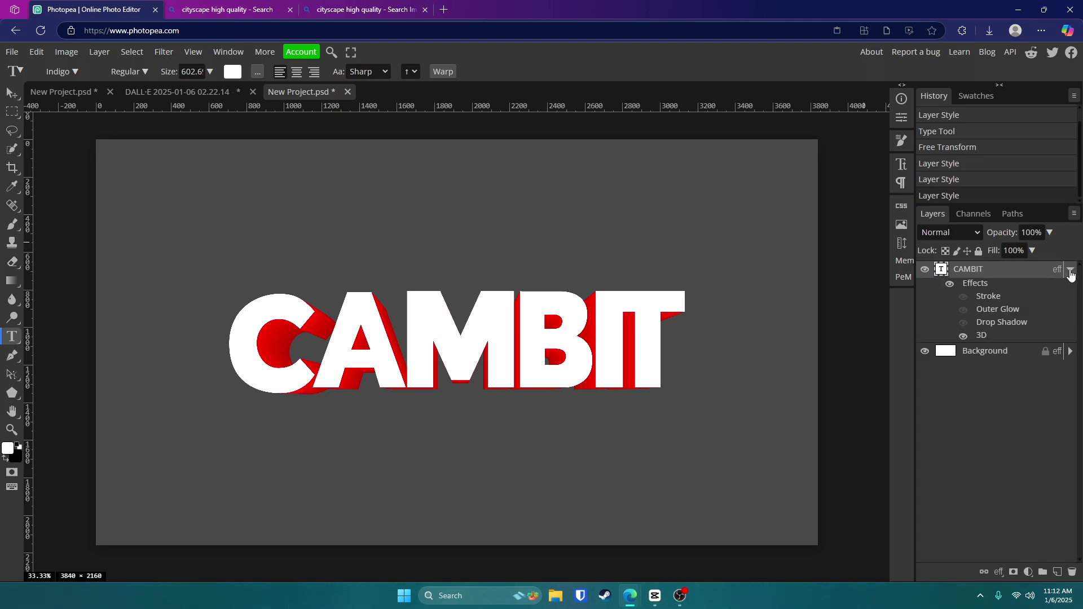
click(963, 335)
click(964, 322)
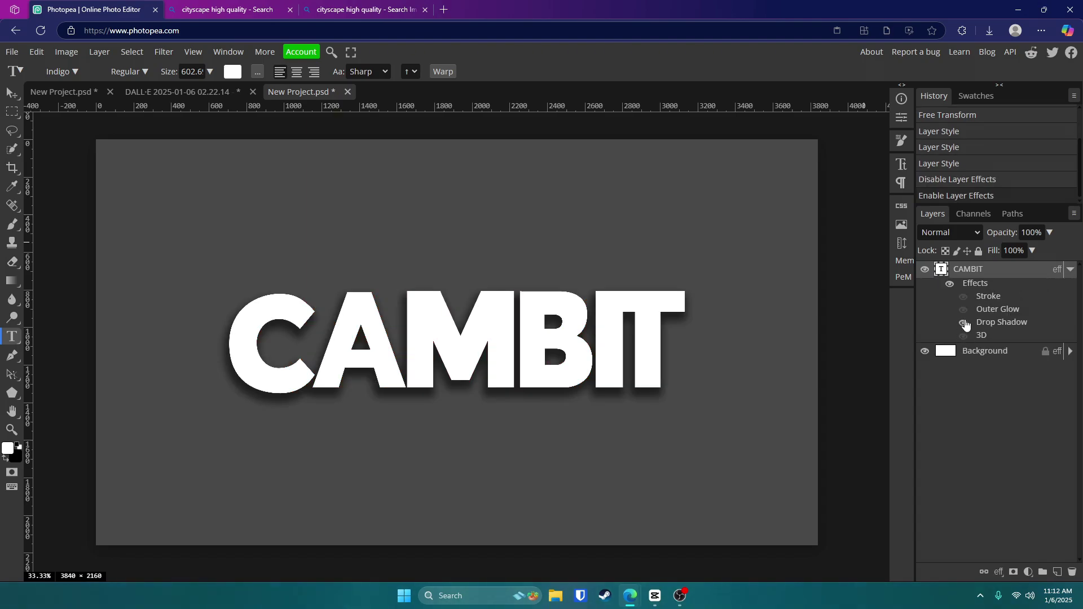
Save the glow and drop shadow look as a new style preset and confirm
double_click(989, 322)
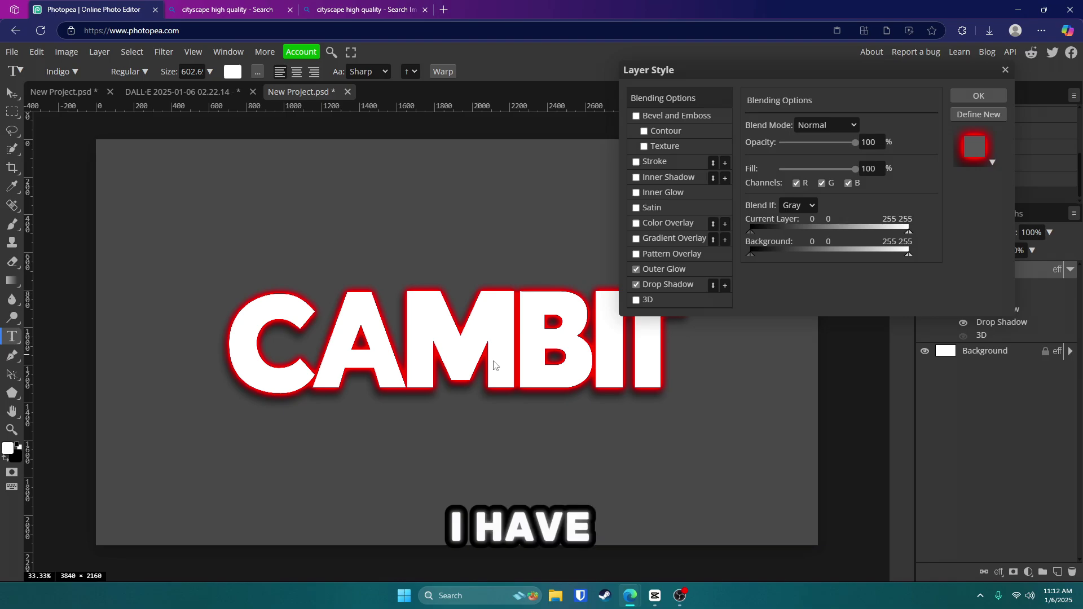
click(973, 117)
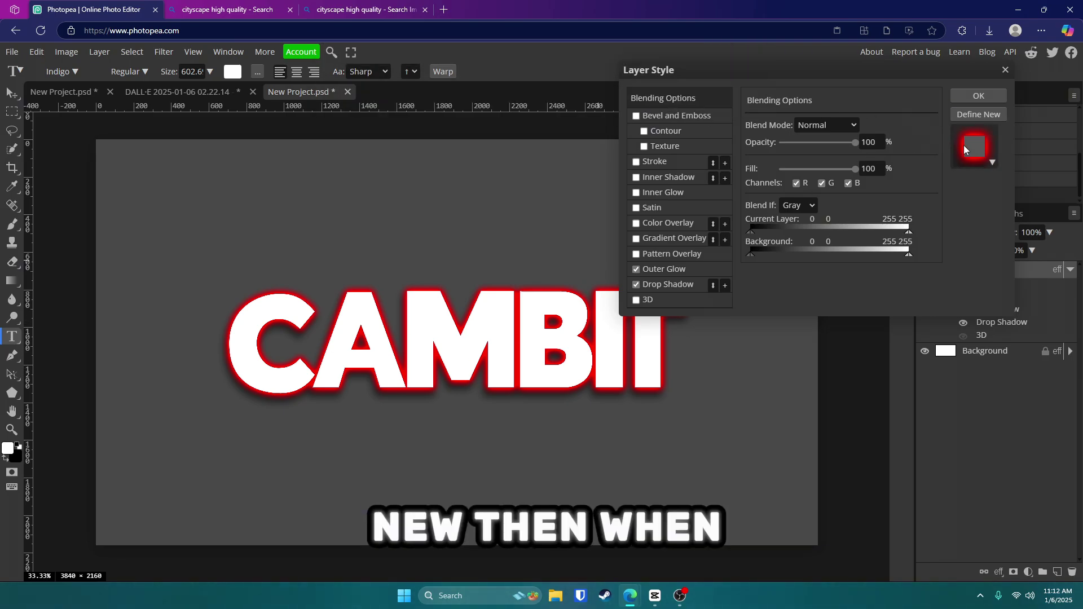
click(992, 162)
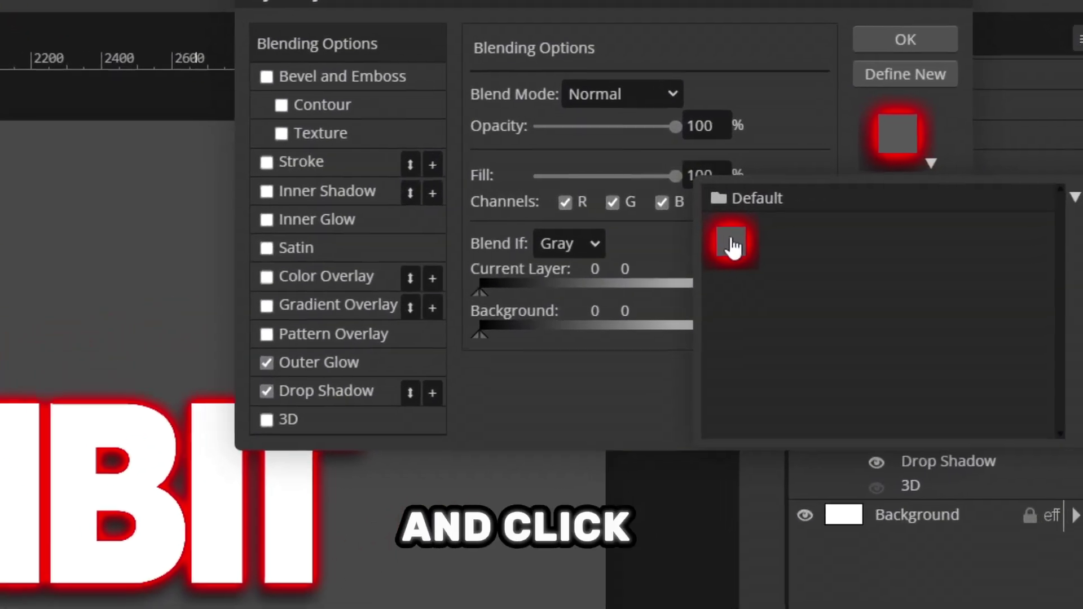
click(823, 220)
click(819, 92)
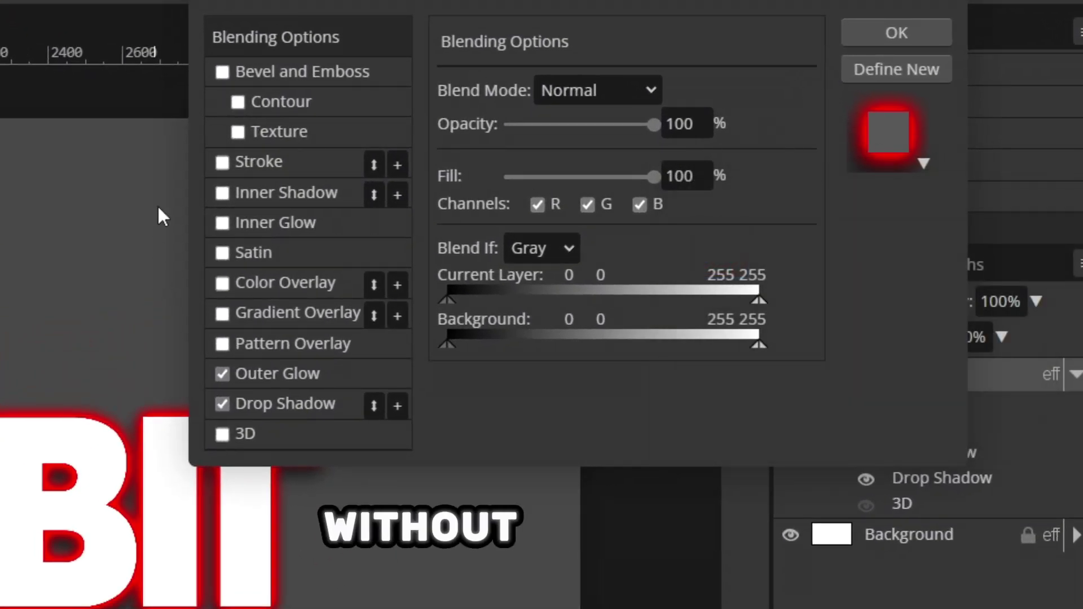
key(Return)
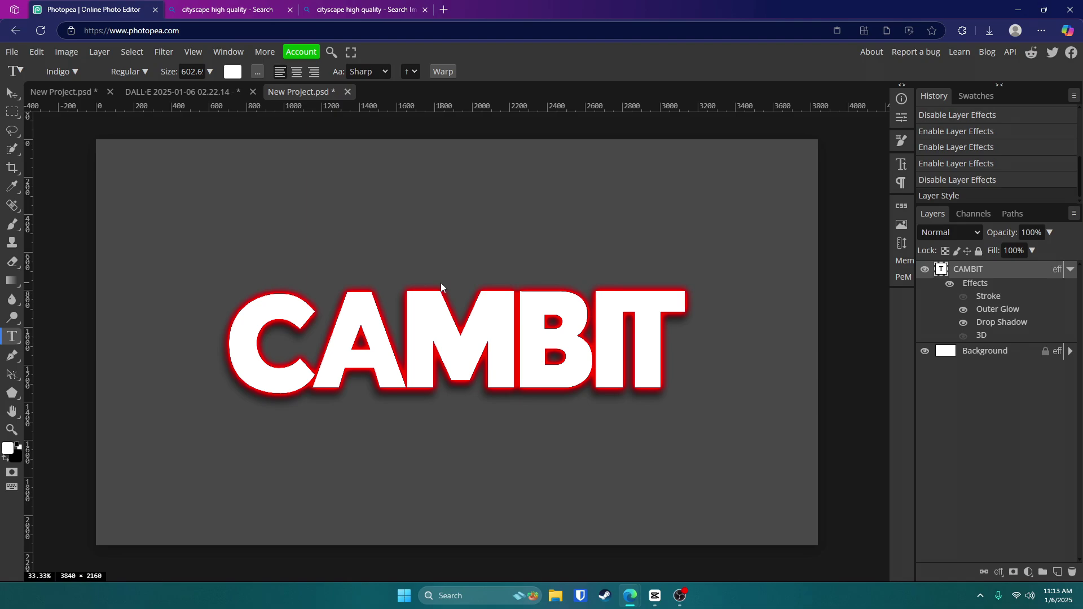
Export the image as JPG with quality set to 99%
click(12, 52)
mouse_move(78, 236)
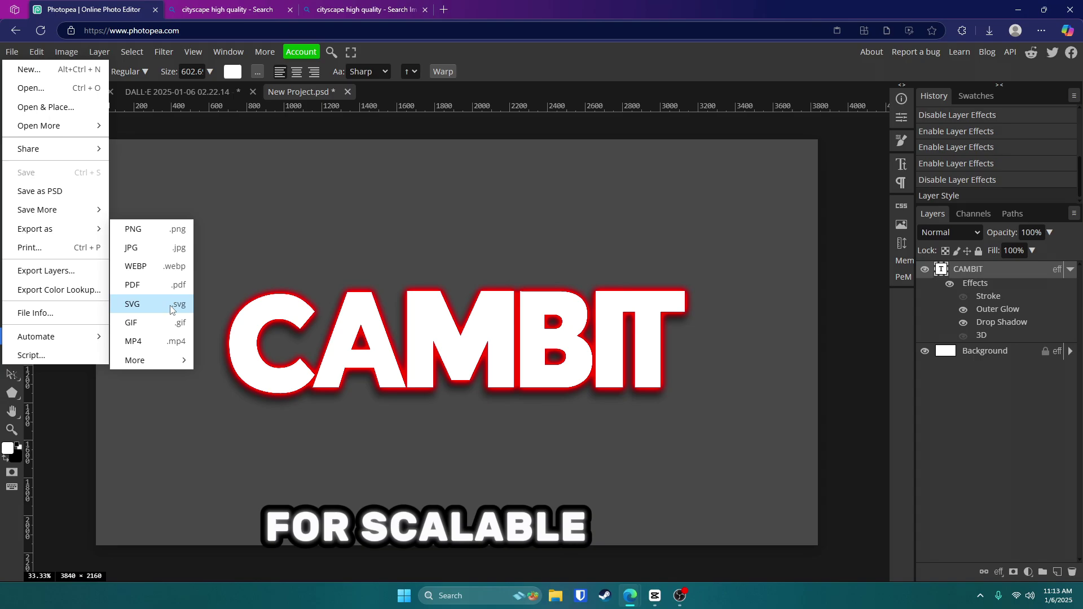
click(174, 248)
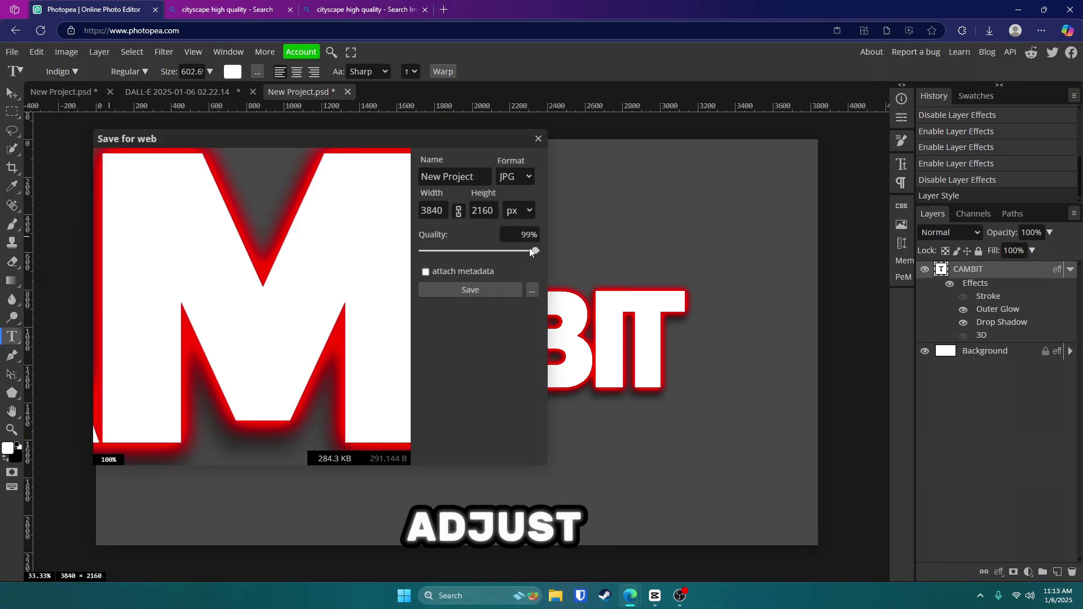
mouse_move(527, 253)
mouse_down()
mouse_move(435, 254)
mouse_move(536, 255)
mouse_up()
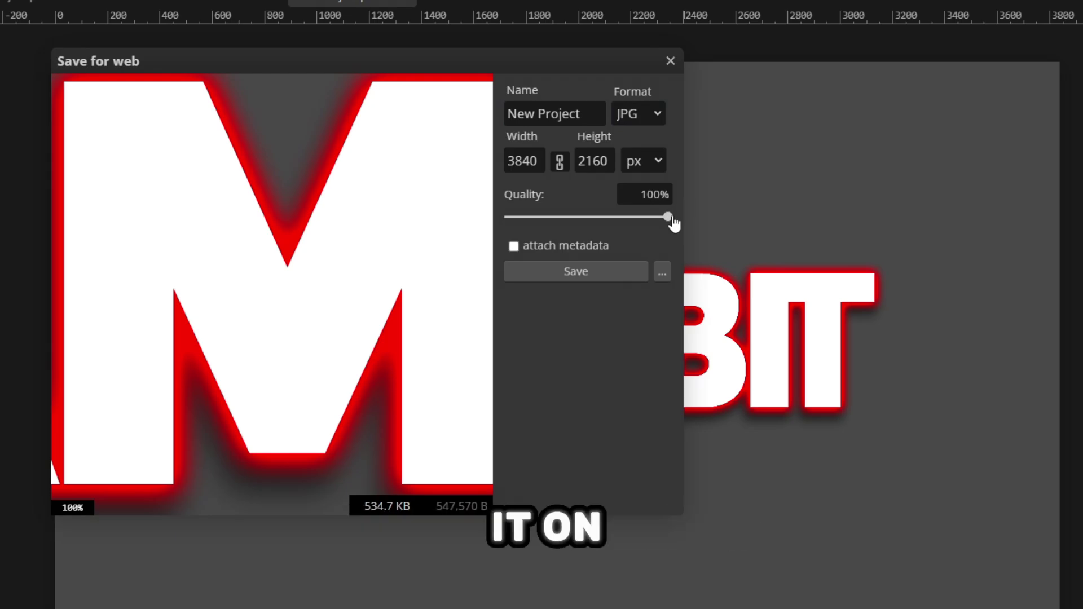
drag(674, 223, 669, 224)
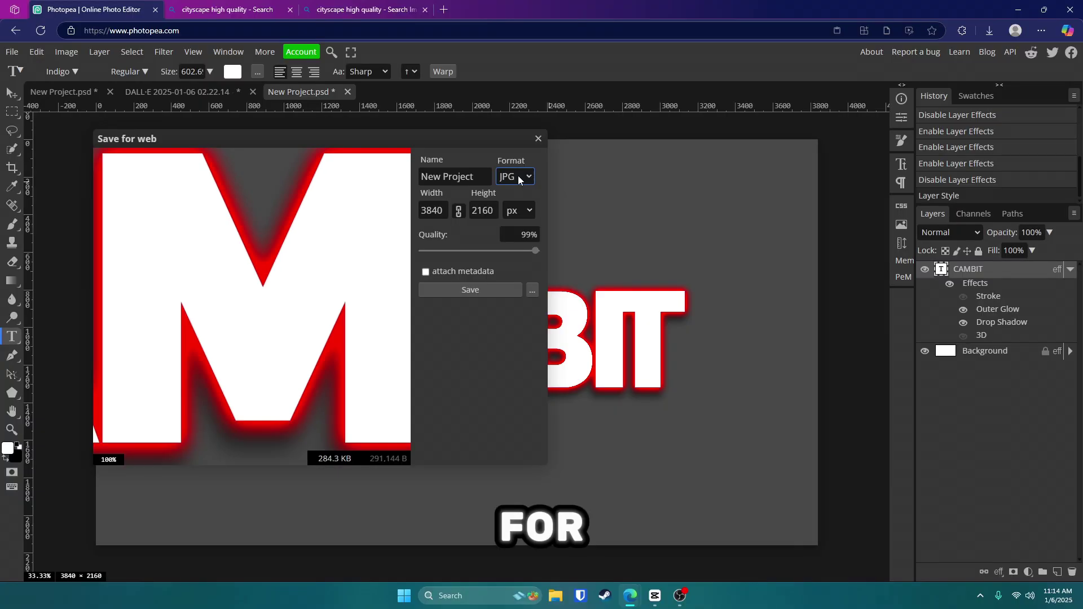
Check the export formats, edit the width value, then close the export dialog
click(519, 176)
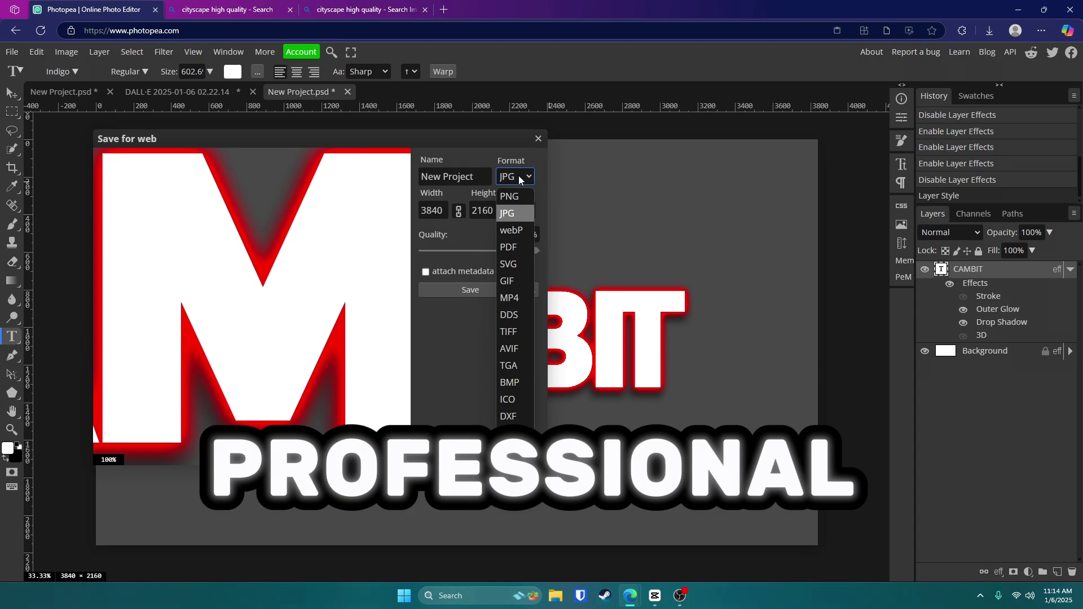
click(507, 213)
click(432, 210)
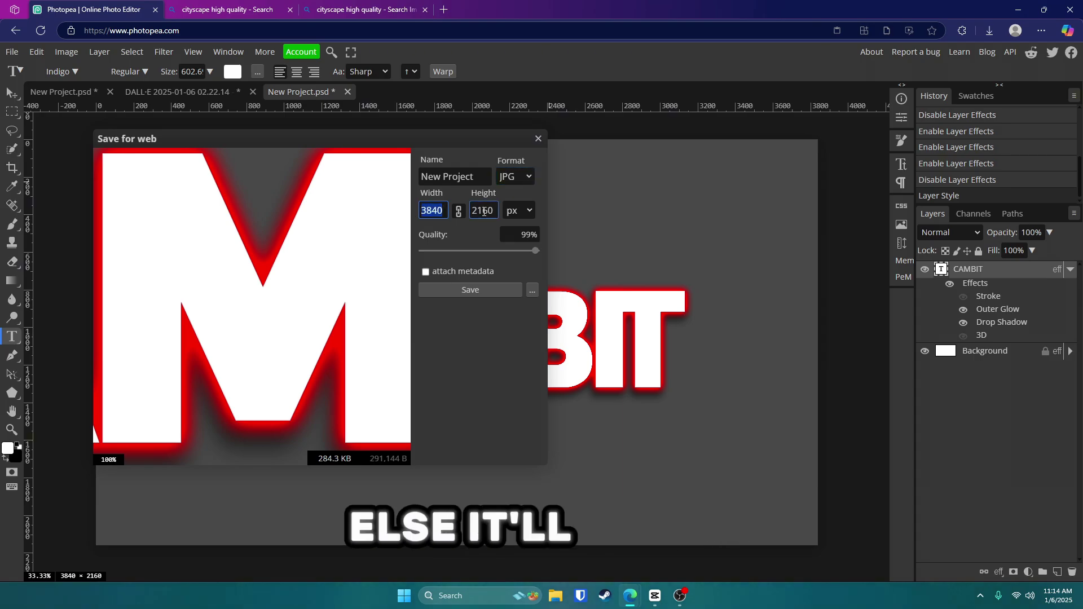
text(2)
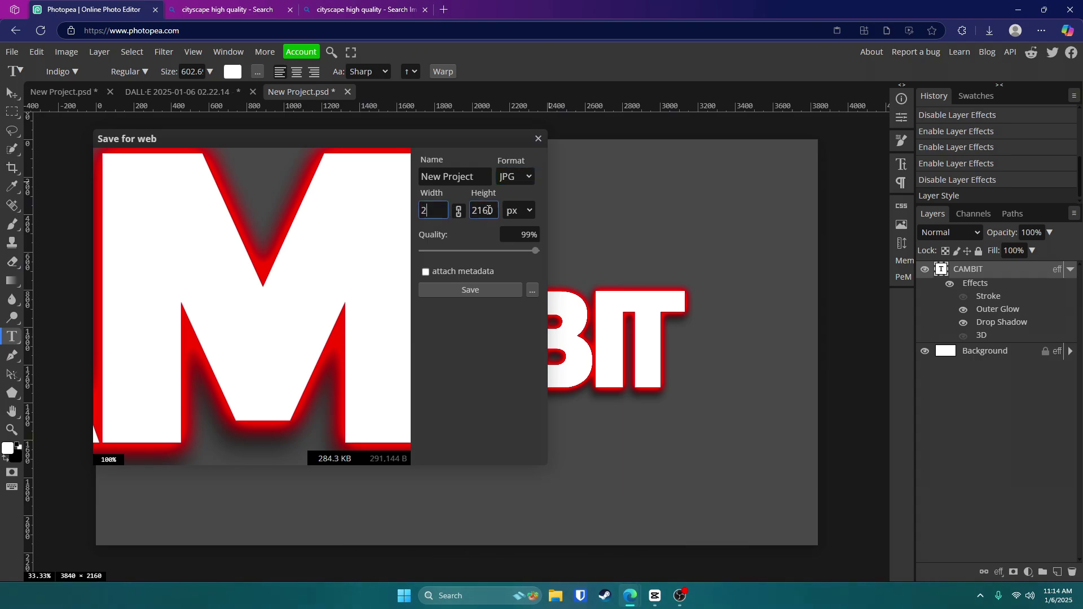
click(538, 139)
Reopen the JPG export from the File > Export as menu
click(67, 51)
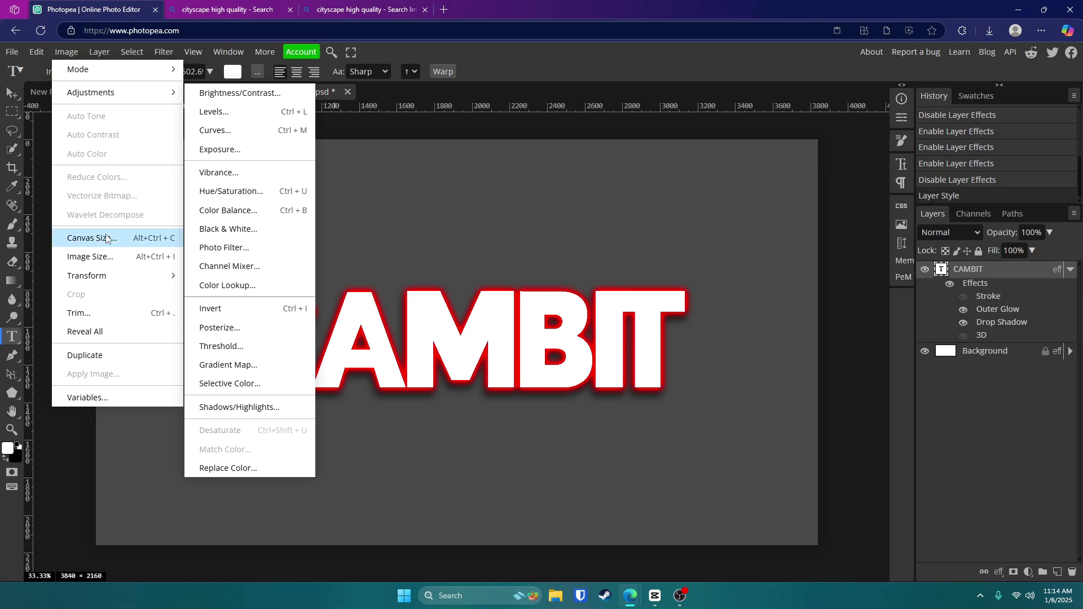
click(11, 52)
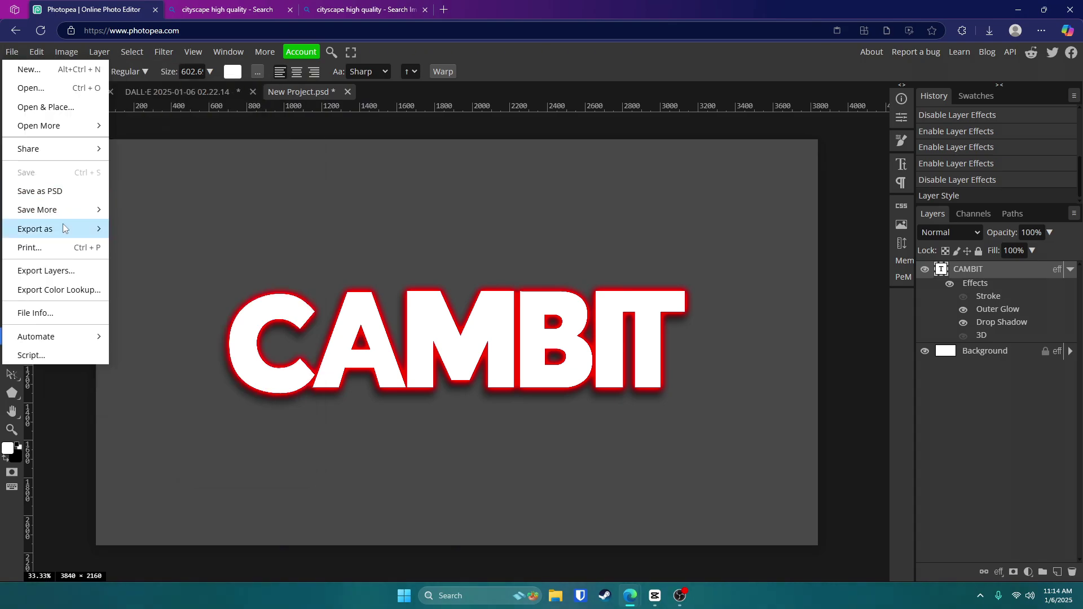
mouse_move(63, 223)
click(129, 244)
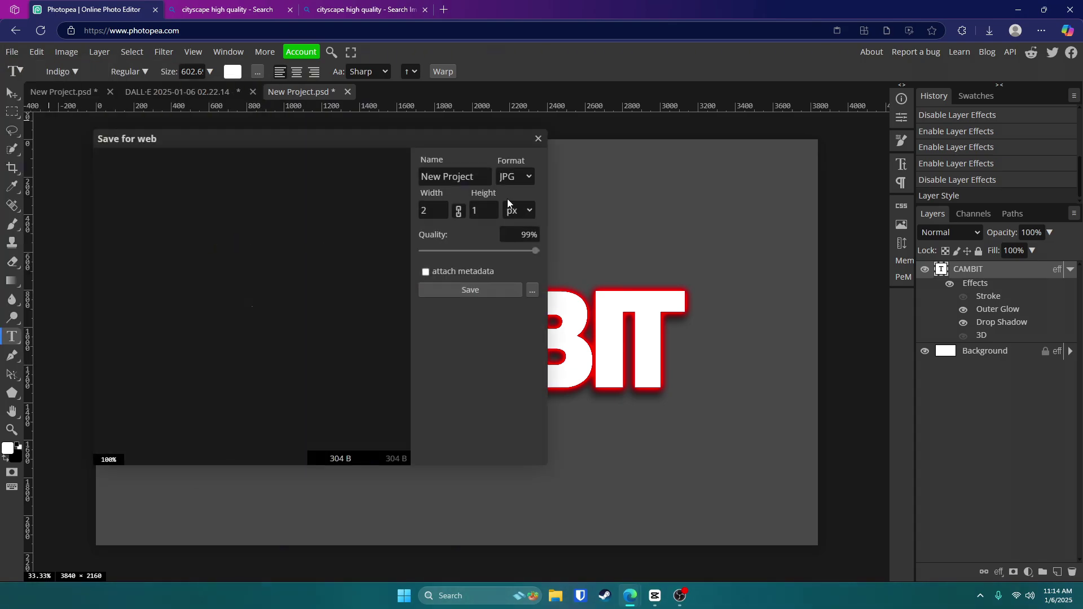
Save the JPG so it downloads as New Project (2).jpg
click(497, 291)
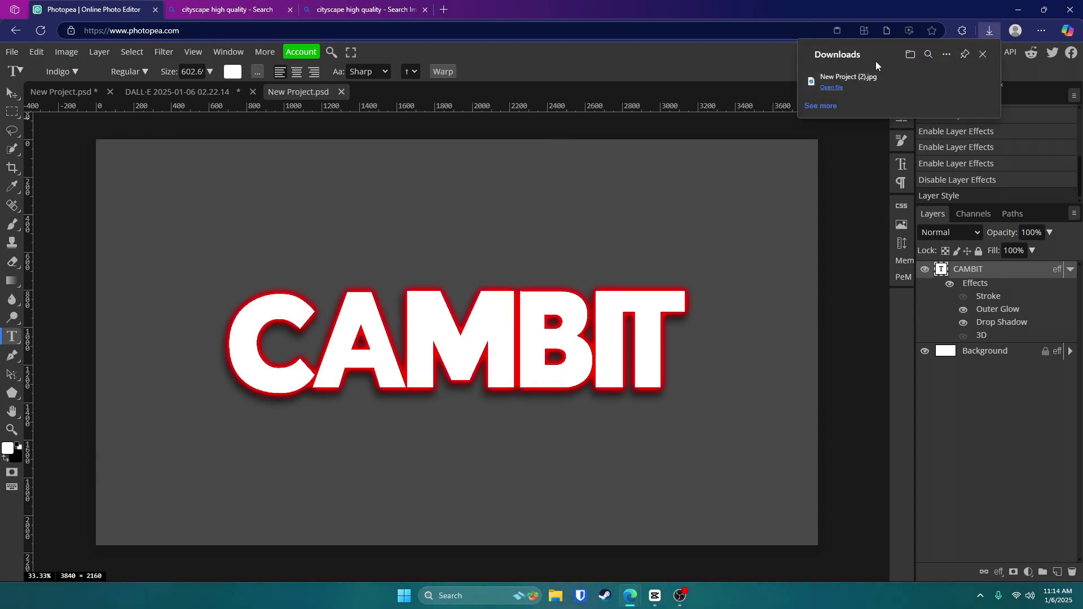